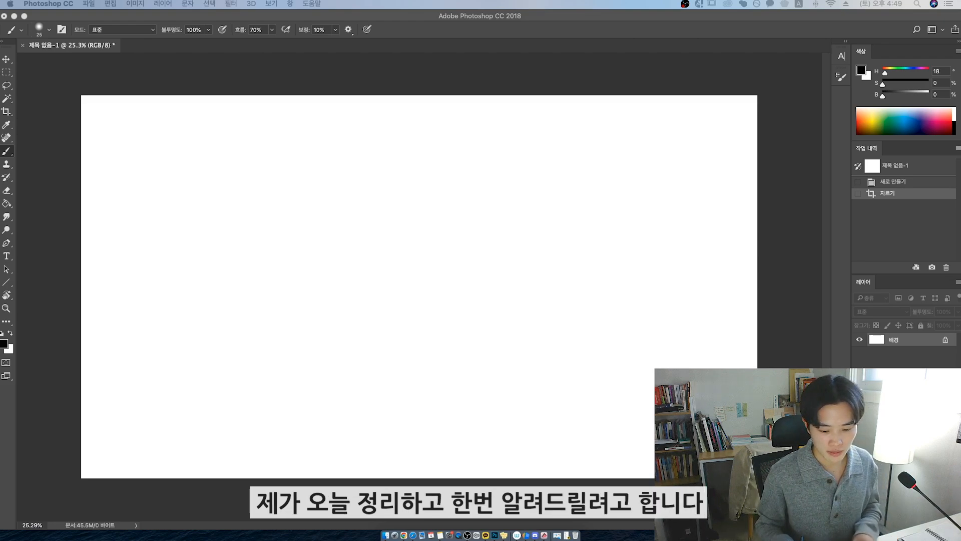
- Create a new document 4500 px wide and 3000 px high at 300 ppi with a white background
click(292, 67)
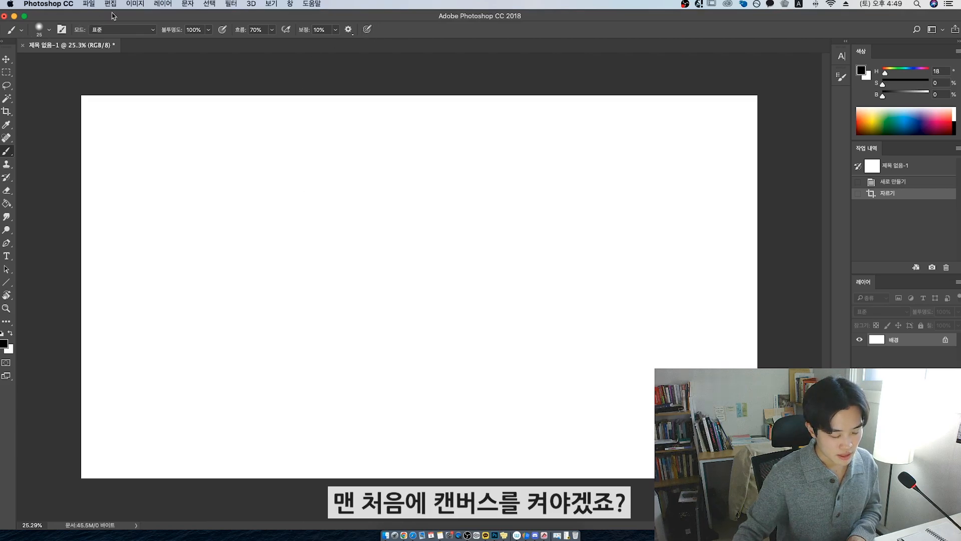
key(super+n)
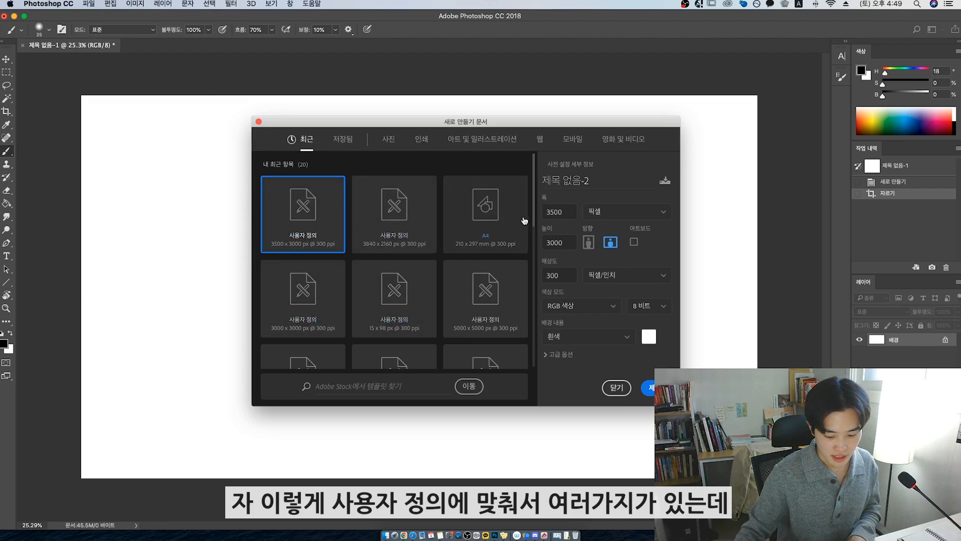
drag(570, 212, 495, 220)
text(3000)
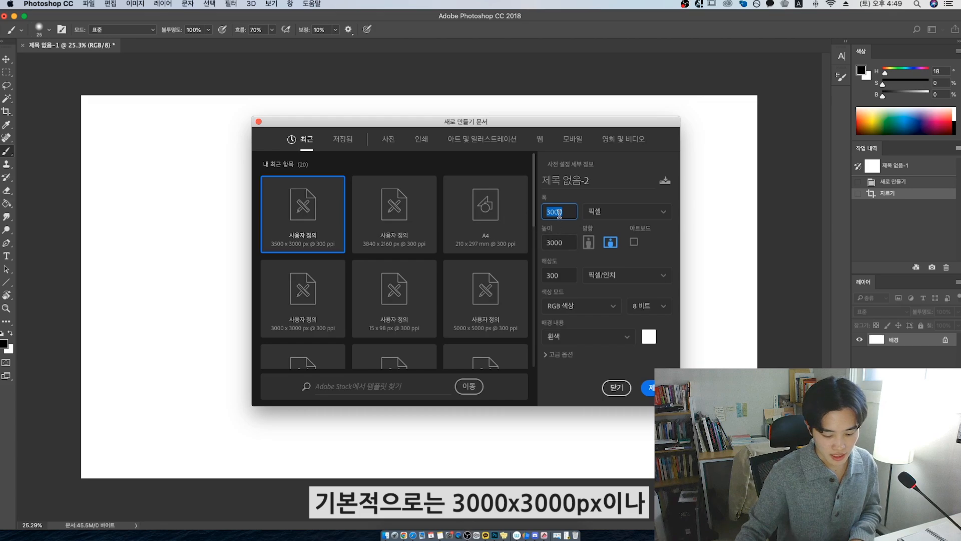
drag(566, 213, 544, 215)
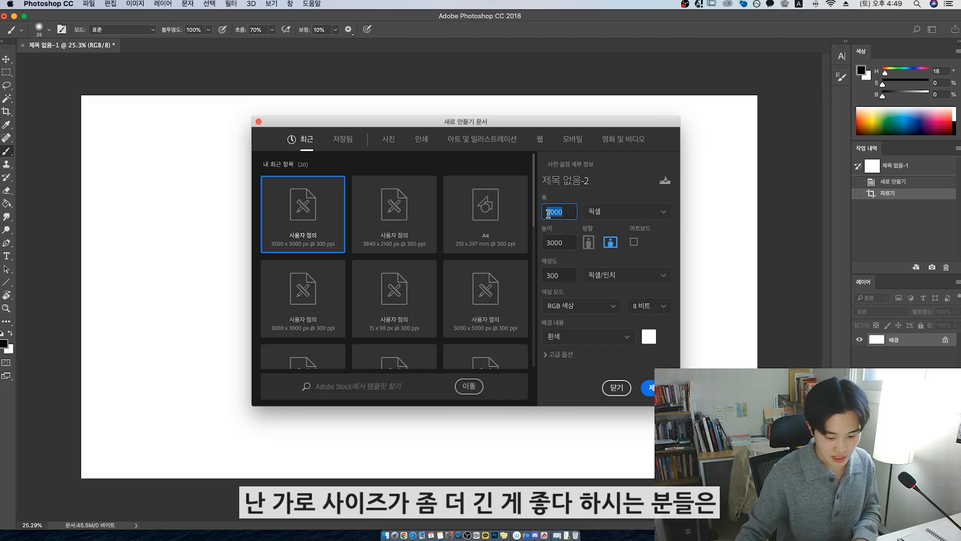
text(4500)
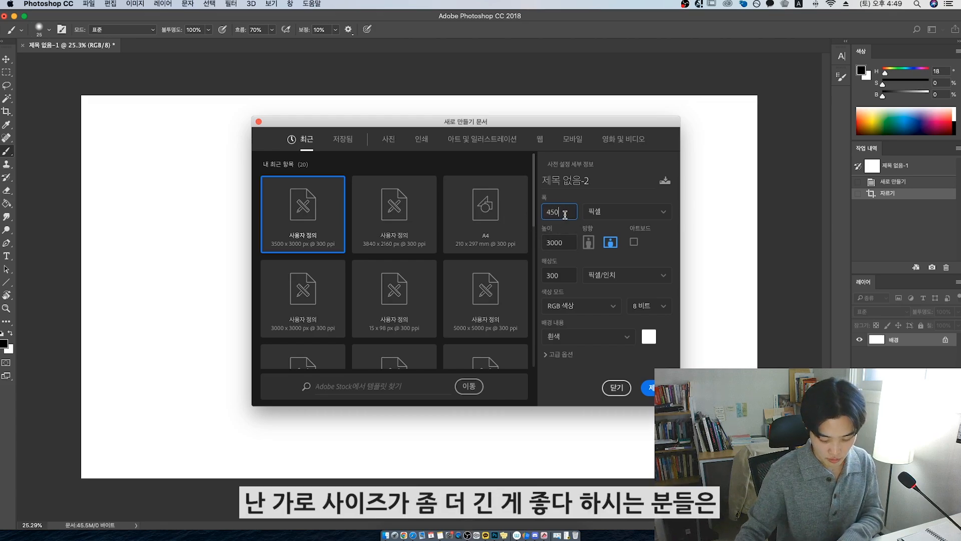
click(657, 388)
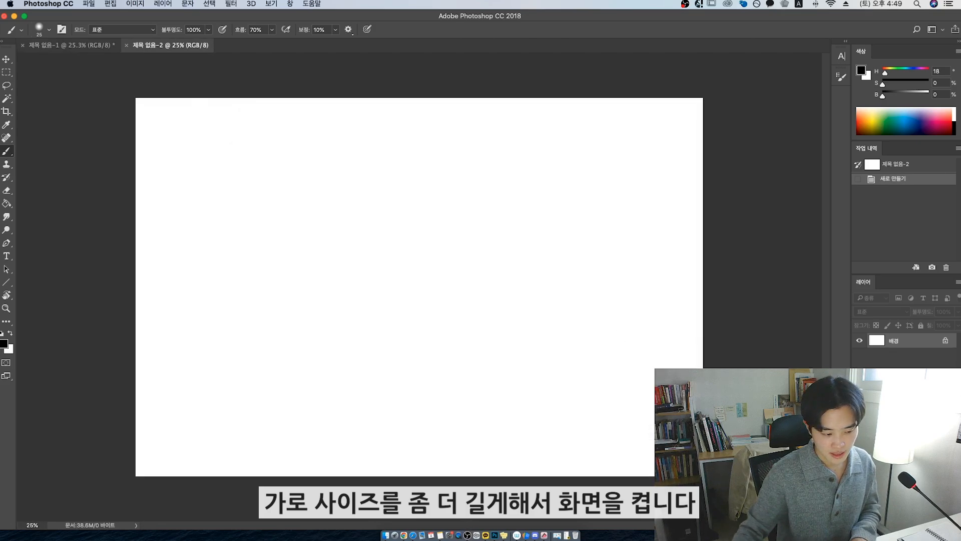
- Look over the brush settings and the list of panels that can be shown
key(z)
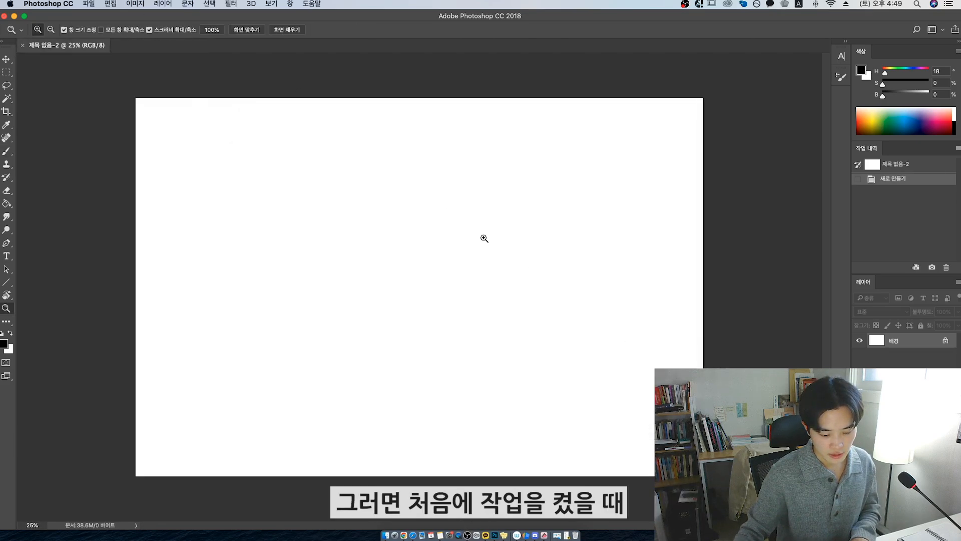
drag(483, 238, 490, 237)
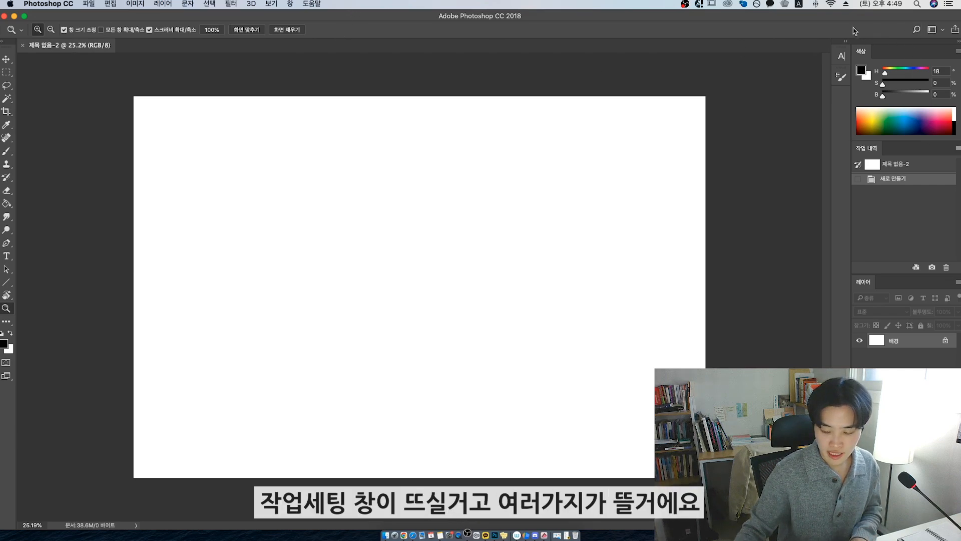
click(841, 76)
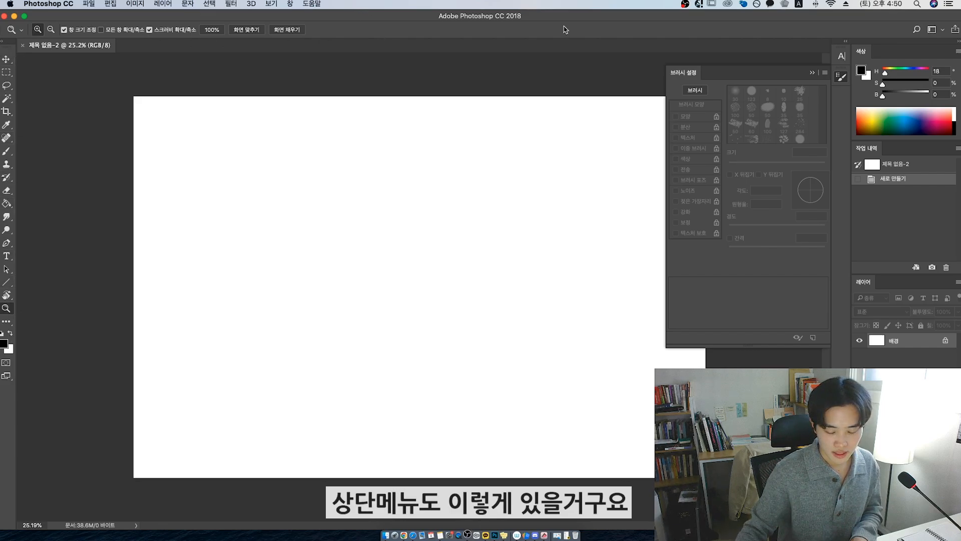
click(812, 73)
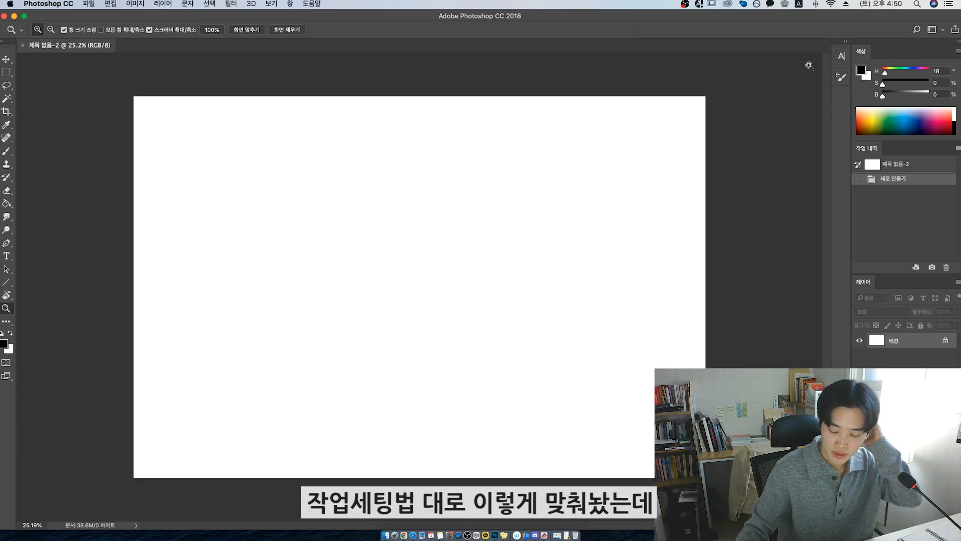
click(290, 3)
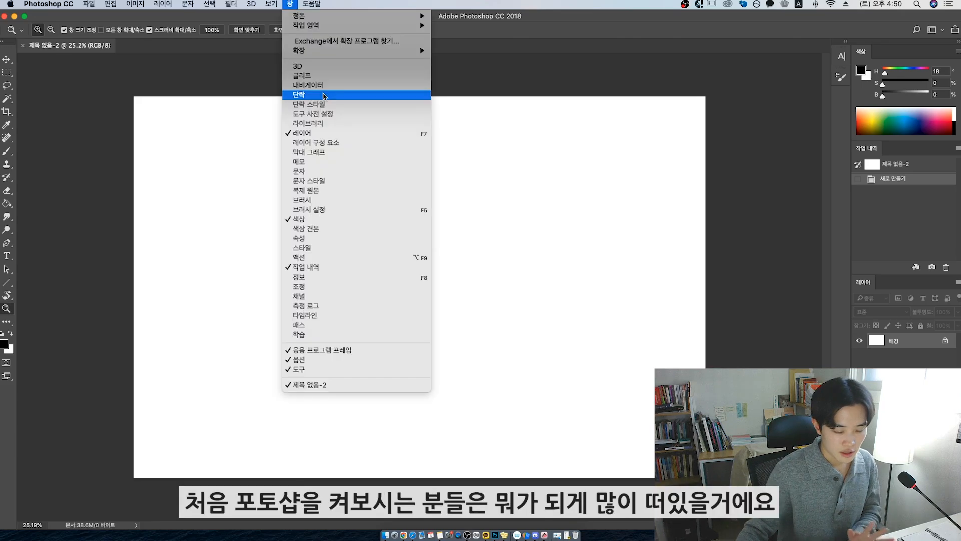
key(Escape)
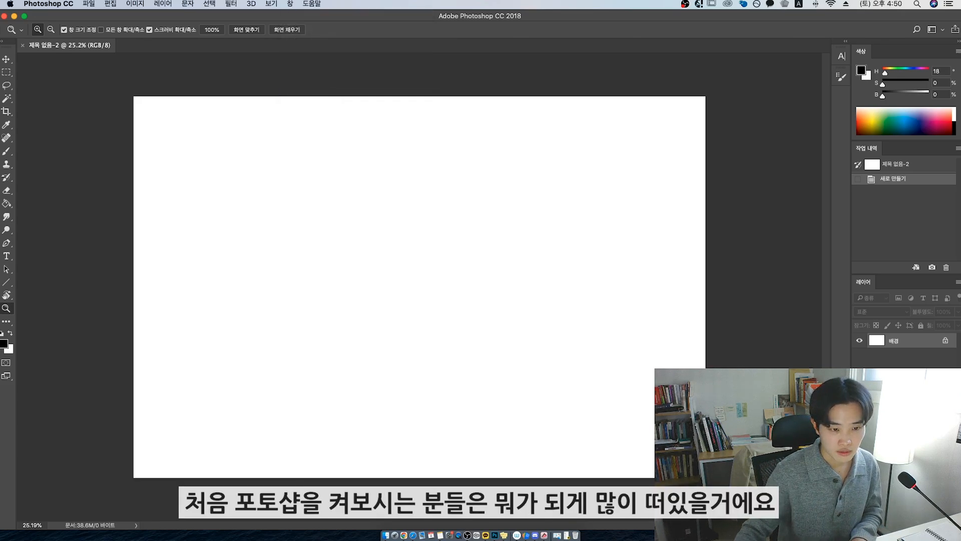
- Show the Character, Paragraph and Libraries panels and close them again to clear the workspace
drag(568, 67, 770, 109)
drag(770, 109, 808, 102)
drag(936, 249, 714, 221)
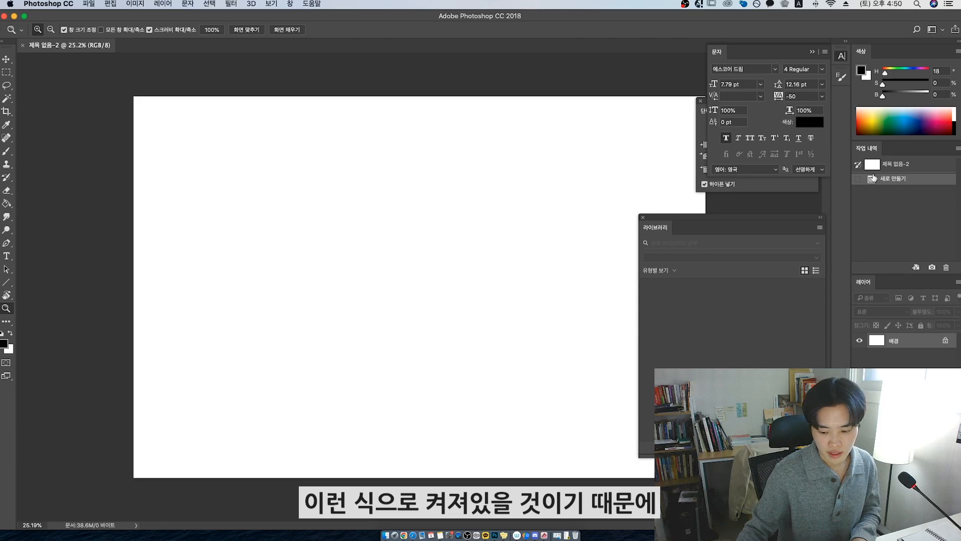
click(812, 52)
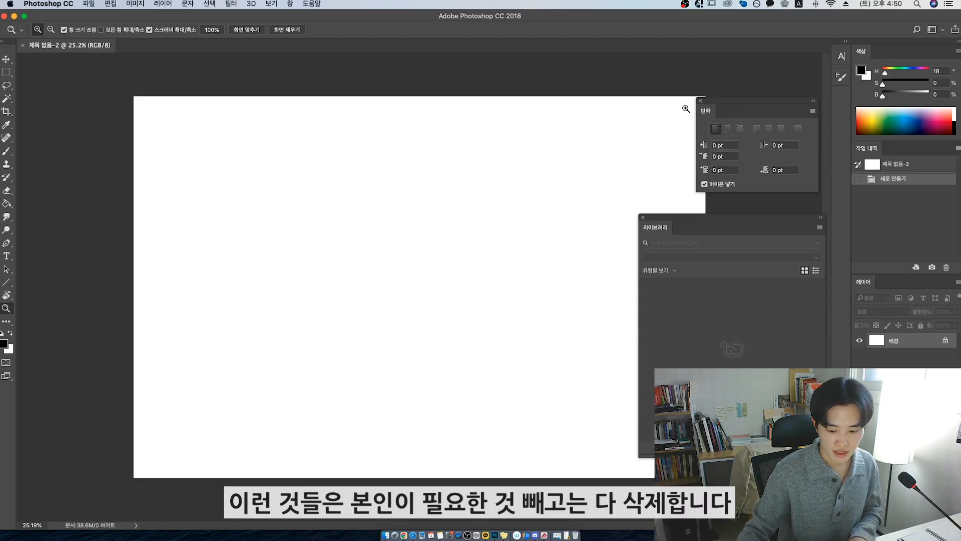
click(701, 102)
click(644, 218)
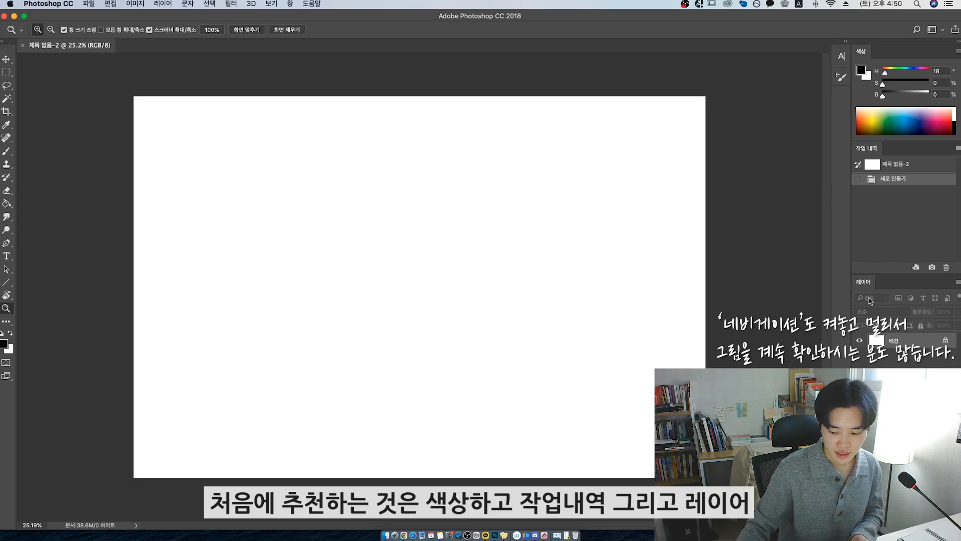
- View the brush settings and the character settings, leaving both collapsed
click(841, 77)
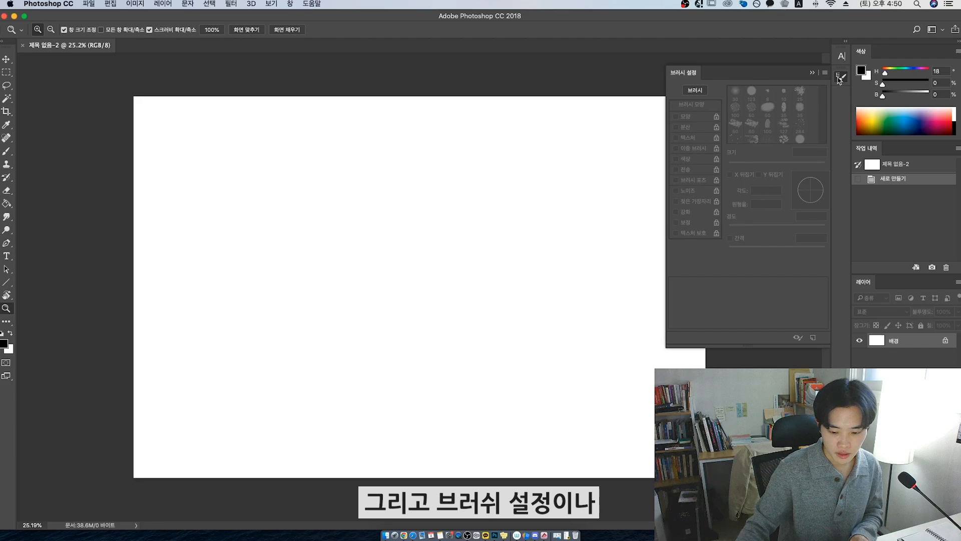
click(841, 60)
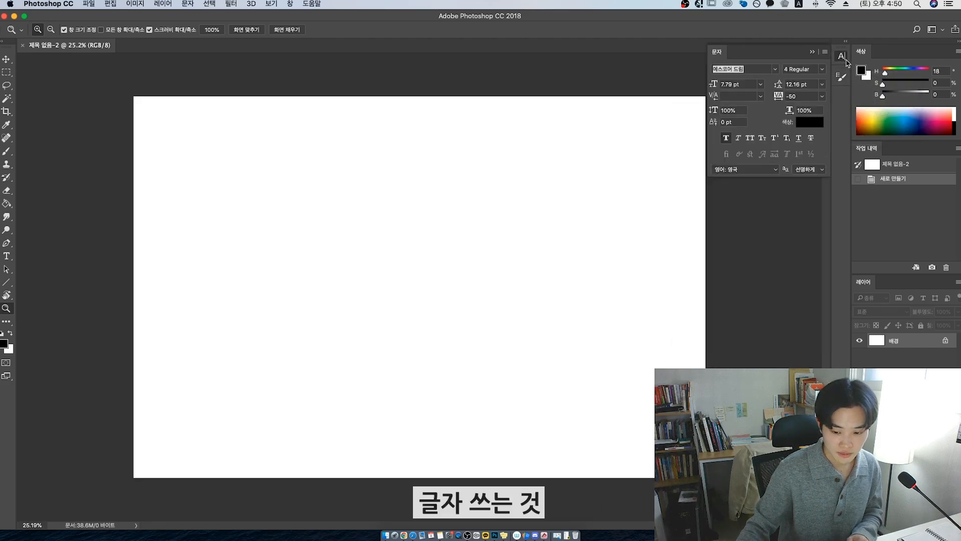
click(845, 62)
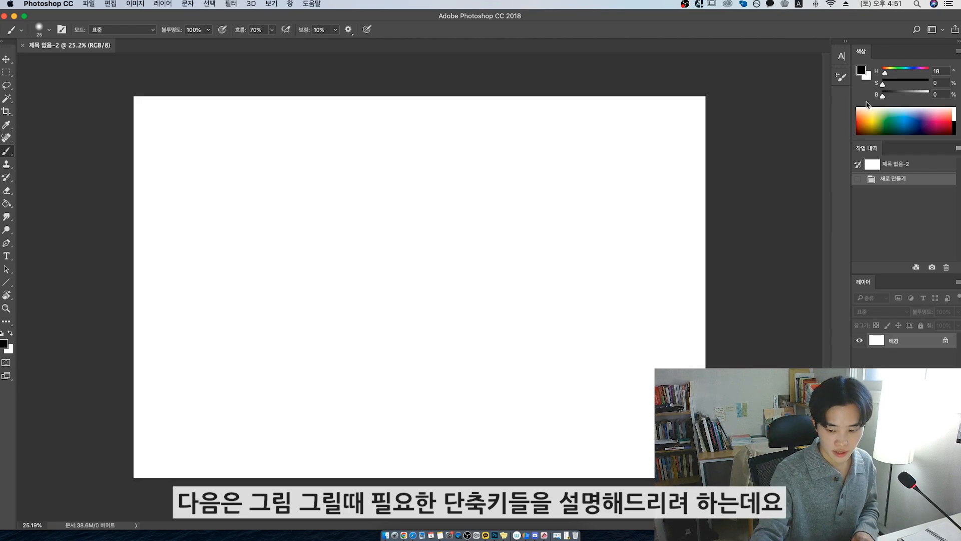
- Handwrite "B 브러쉬" in black with the Brush near the canvas's upper-left corner
drag(152, 136, 152, 141)
mouse_move(153, 117)
mouse_down()
mouse_move(151, 140)
mouse_move(184, 129)
mouse_move(186, 118)
mouse_up()
mouse_move(178, 126)
mouse_down()
mouse_move(190, 136)
mouse_move(201, 129)
mouse_up()
drag(194, 130, 202, 136)
drag(202, 131, 212, 131)
drag(216, 125, 227, 129)
mouse_move(207, 134)
mouse_down()
mouse_move(228, 131)
mouse_move(220, 141)
mouse_up()
drag(231, 118, 232, 143)
- Handwrite "E 지우개" as the second line, beneath "B 브러쉬"
drag(160, 163, 165, 164)
mouse_move(152, 165)
mouse_down()
mouse_move(151, 192)
mouse_move(165, 189)
mouse_up()
mouse_move(154, 178)
mouse_down()
mouse_move(190, 167)
mouse_move(179, 182)
mouse_up()
drag(184, 175, 193, 181)
drag(193, 164, 193, 183)
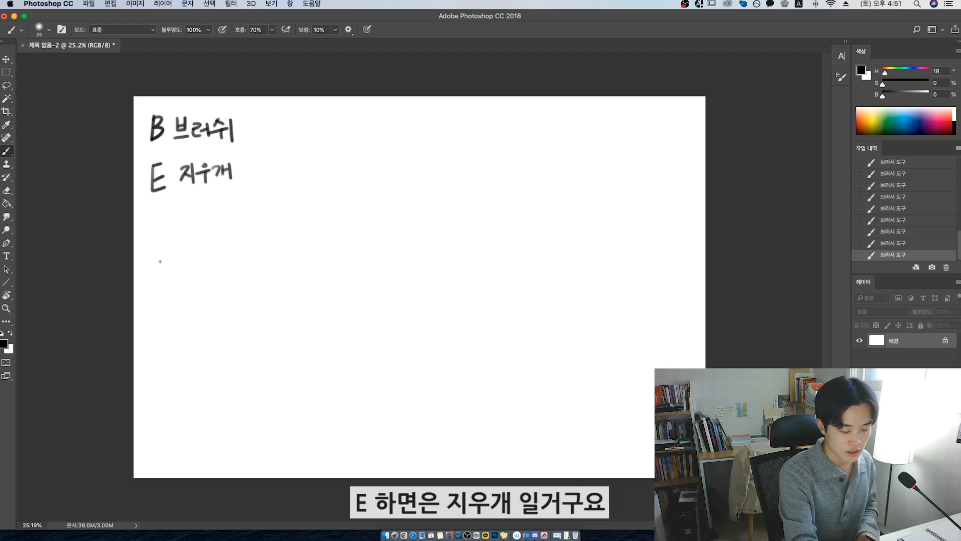
- Handwrite "L 올가미툴" as the third line of the shortcut list
drag(155, 205, 154, 230)
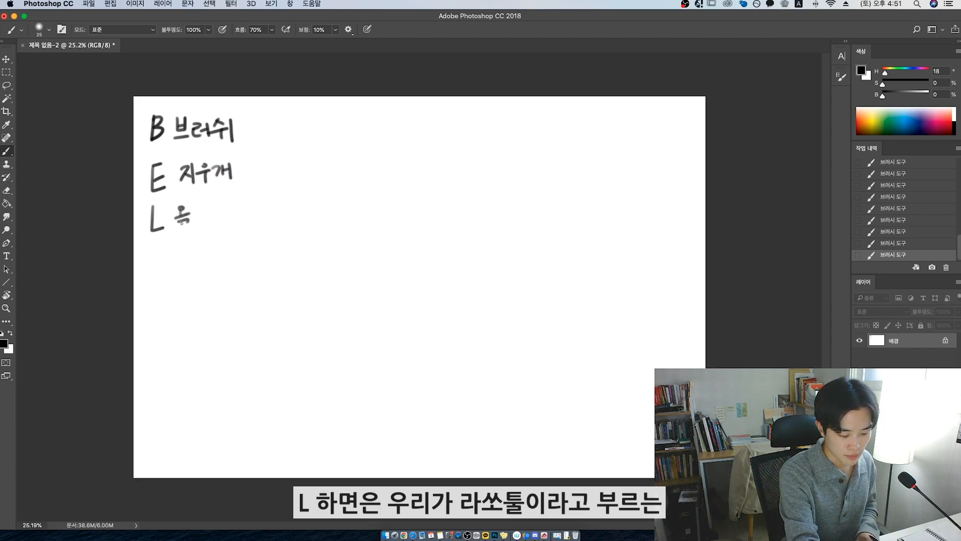
drag(182, 224, 203, 225)
mouse_move(204, 216)
mouse_down()
mouse_move(223, 218)
mouse_move(240, 203)
mouse_move(244, 226)
mouse_up()
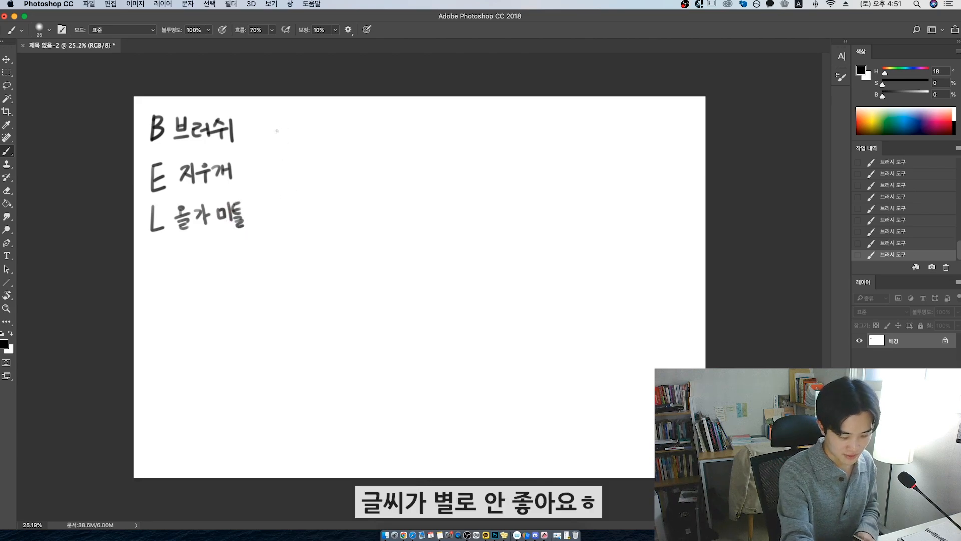
- Lasso the B and E lines, try moving them toward the middle of the canvas, and undo the move
key(l)
mouse_move(248, 181)
mouse_down()
mouse_move(173, 197)
mouse_move(195, 95)
mouse_move(247, 178)
mouse_up()
key(v)
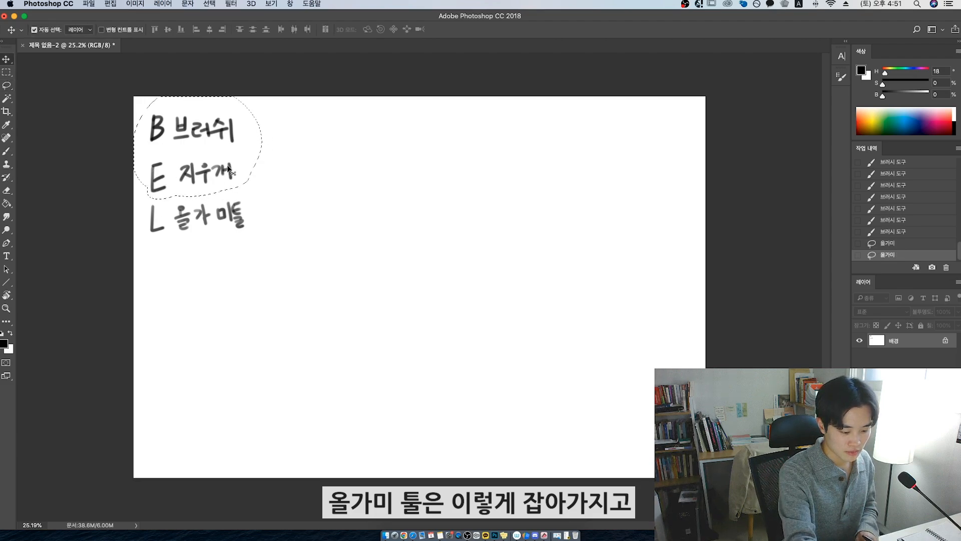
mouse_move(237, 164)
mouse_down()
mouse_move(324, 171)
mouse_move(394, 205)
mouse_move(323, 166)
mouse_move(374, 199)
mouse_up()
key(super+z)
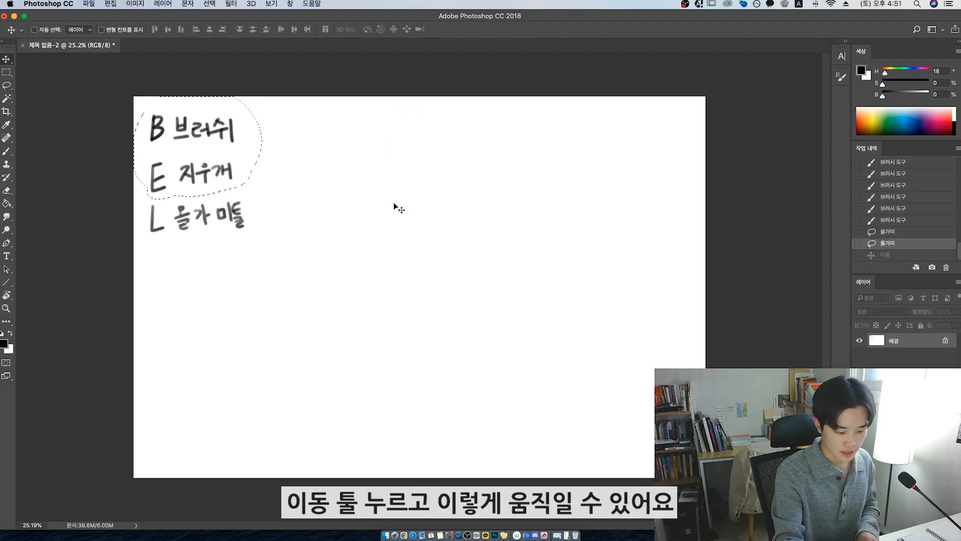
- Try scaling the lassoed B and E lines with Free Transform, cancel it, and clear the selection
key(super+t)
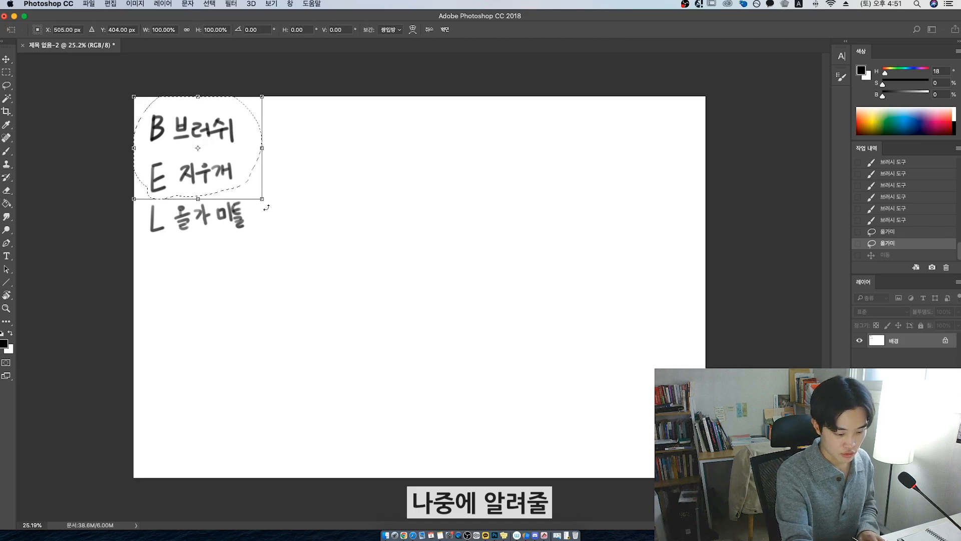
mouse_move(262, 199)
mouse_down()
mouse_move(323, 253)
mouse_move(254, 183)
mouse_up()
key(Escape)
key(b)
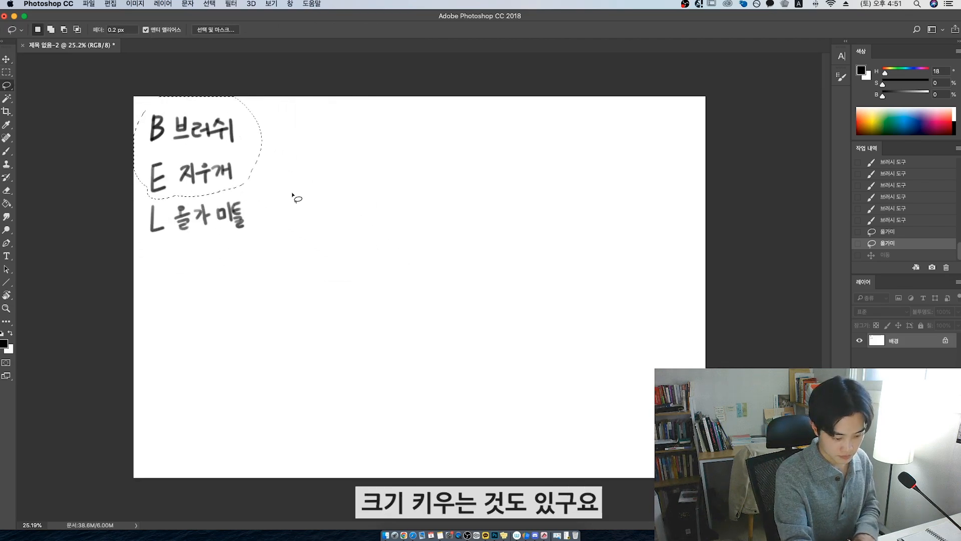
key(super+d)
- Handwrite "V 이동툴" as the fourth line and add a dot at the end of each line
mouse_move(153, 264)
mouse_down()
mouse_move(166, 252)
mouse_move(191, 268)
mouse_up()
mouse_move(196, 250)
mouse_down()
mouse_move(195, 267)
mouse_move(208, 264)
mouse_up()
drag(204, 267, 221, 255)
drag(213, 262, 227, 274)
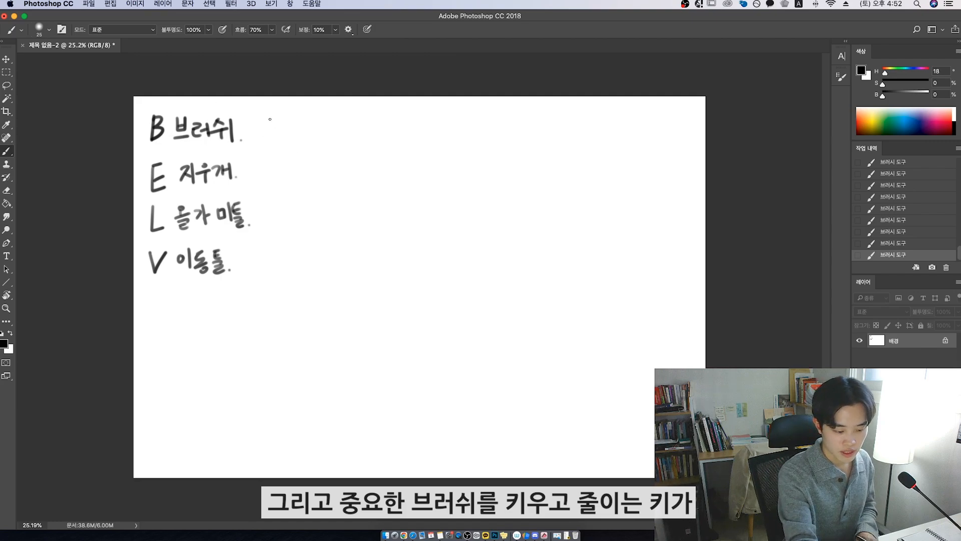
- Draw a ">" mark joining the B and E lines and handwrite "[ ] 브러쉬 크기조정" beside it
mouse_move(251, 135)
mouse_down()
mouse_move(265, 151)
mouse_move(250, 169)
mouse_move(281, 140)
mouse_move(279, 160)
mouse_move(298, 140)
mouse_move(301, 158)
mouse_move(327, 155)
mouse_up()
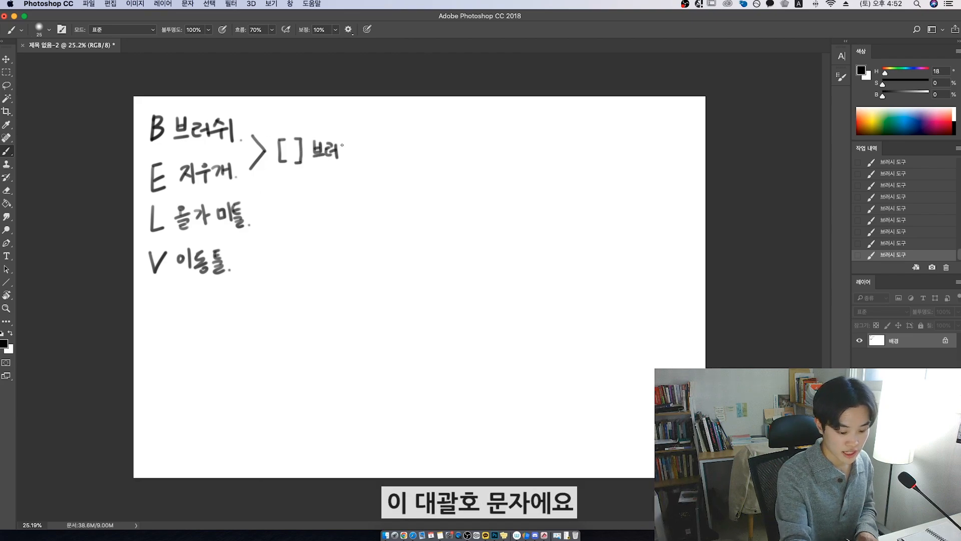
drag(352, 144, 353, 159)
drag(361, 145, 384, 159)
drag(387, 144, 399, 157)
drag(395, 143, 406, 153)
- Enlarge the brush considerably and paint a test dot in the empty area beside the brush size note
key(bracketright)
key(bracketright)
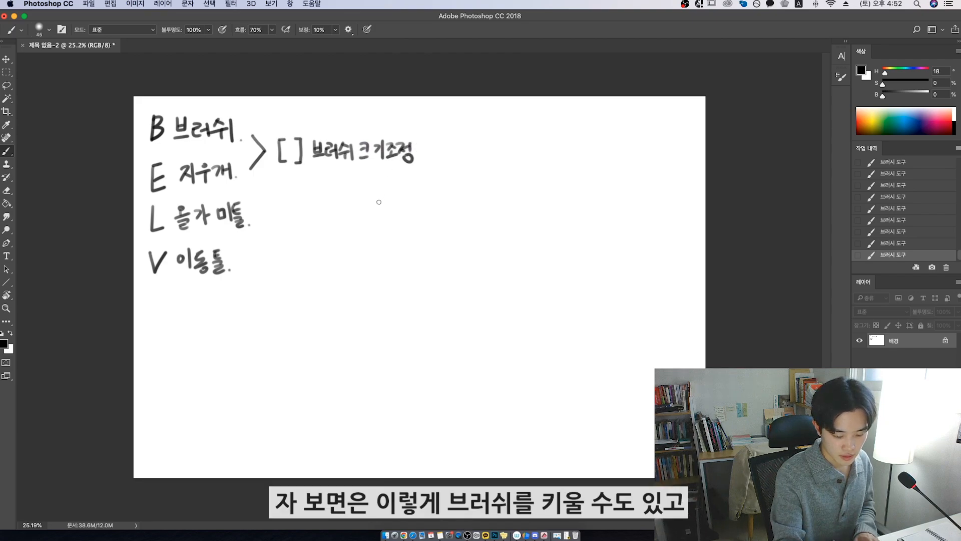
key(bracketright)
key(bracketright)
key(bracketright)
key(bracketright)
key(bracketright)
key(bracketright)
key(bracketright)
key(bracketright)
key(bracketright)
key(bracketright)
key(bracketright)
key(bracketright)
key(bracketright)
key(bracketright)
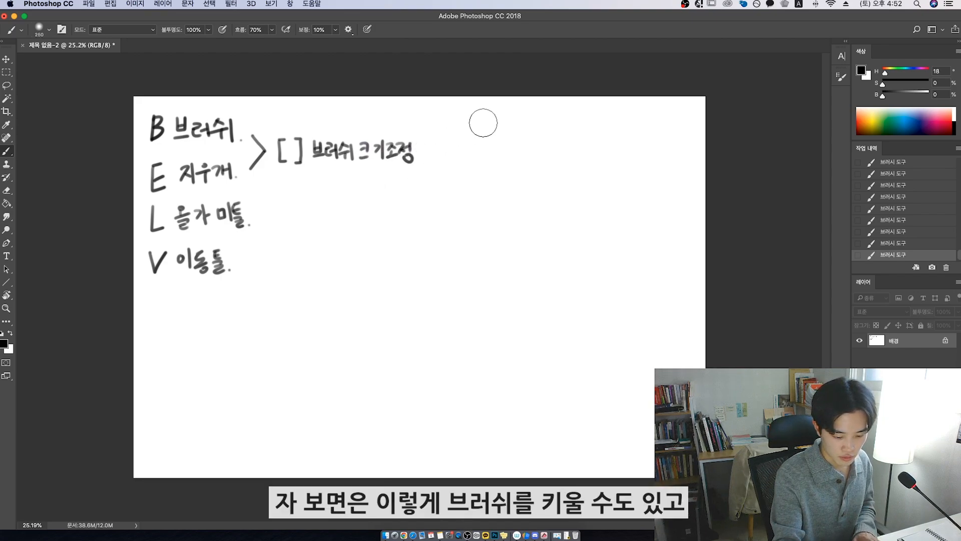
click(479, 139)
- Shrink the brush, paint a short test stroke below the large dot, and undo both test marks
key(bracketleft)
key(bracketleft)
key(bracketleft)
key(bracketleft)
key(bracketleft)
key(bracketleft)
key(bracketleft)
key(bracketleft)
key(bracketleft)
key(bracketleft)
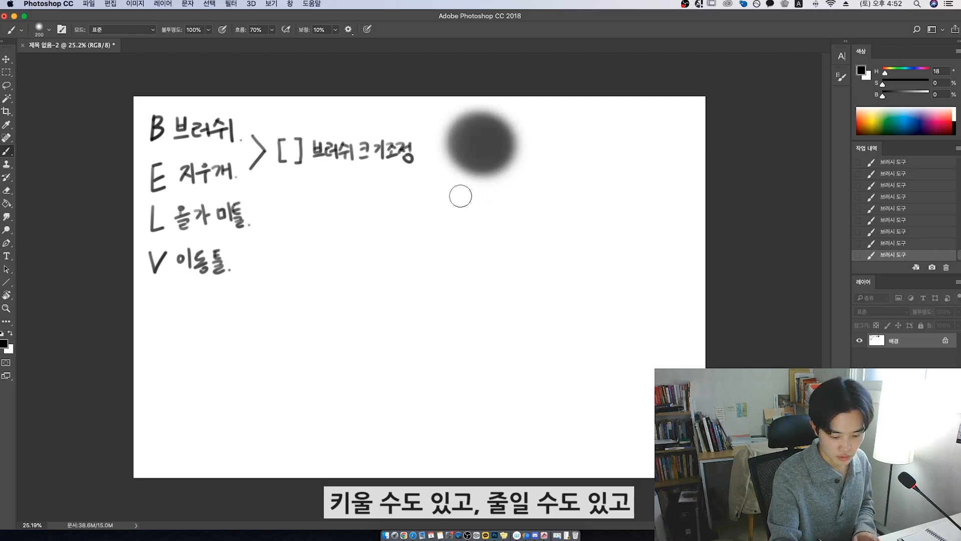
key(bracketleft)
key(bracketleft)
key(bracketleft)
key(bracketleft)
key(bracketleft)
drag(455, 199, 479, 201)
key(super+alt+z)
key(super+alt+z)
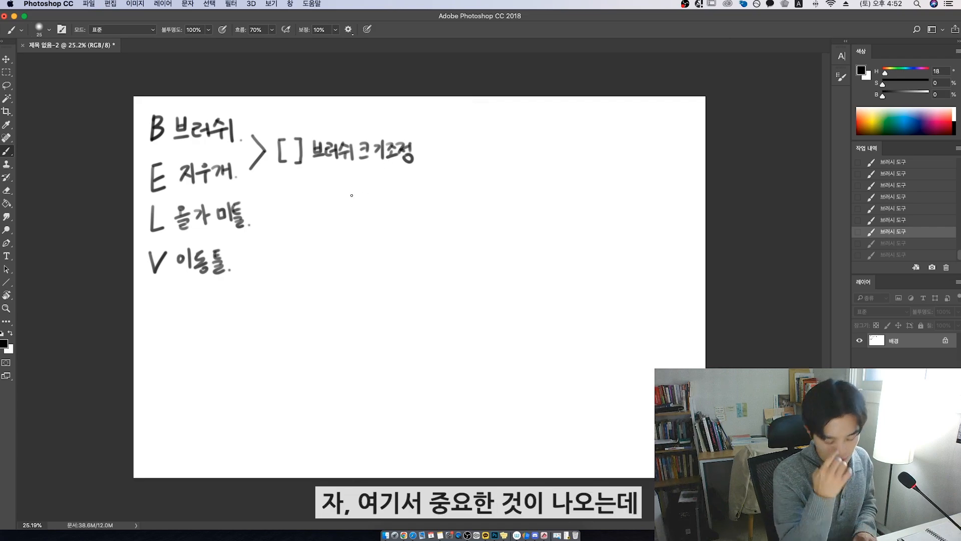
- Underline the "[ ]" note with a straight line and draw a curved bracket in front of the B and E lines
click(281, 172)
shift+click(419, 172)
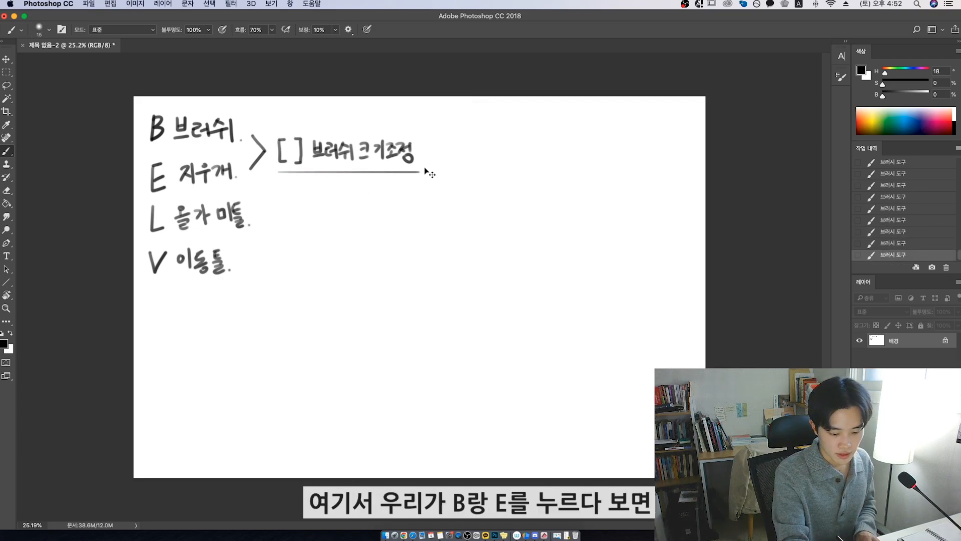
key(super+z)
drag(147, 124, 145, 182)
key(super+z)
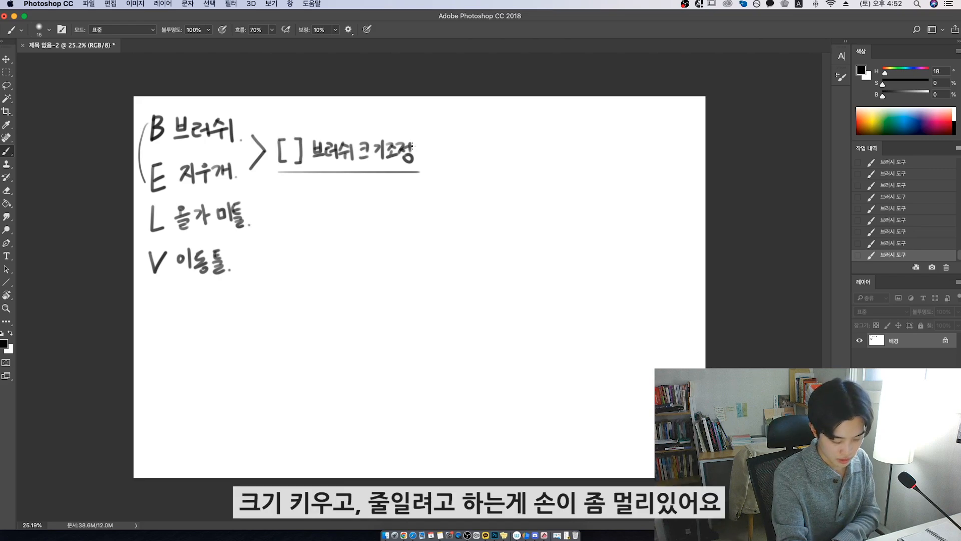
- Sketch a rectangular keyboard outline with four small keys near the canvas's upper-right corner, undoing the last stray stroke
mouse_move(453, 109)
mouse_down()
mouse_move(453, 168)
mouse_move(611, 168)
mouse_move(610, 104)
mouse_move(454, 104)
mouse_up()
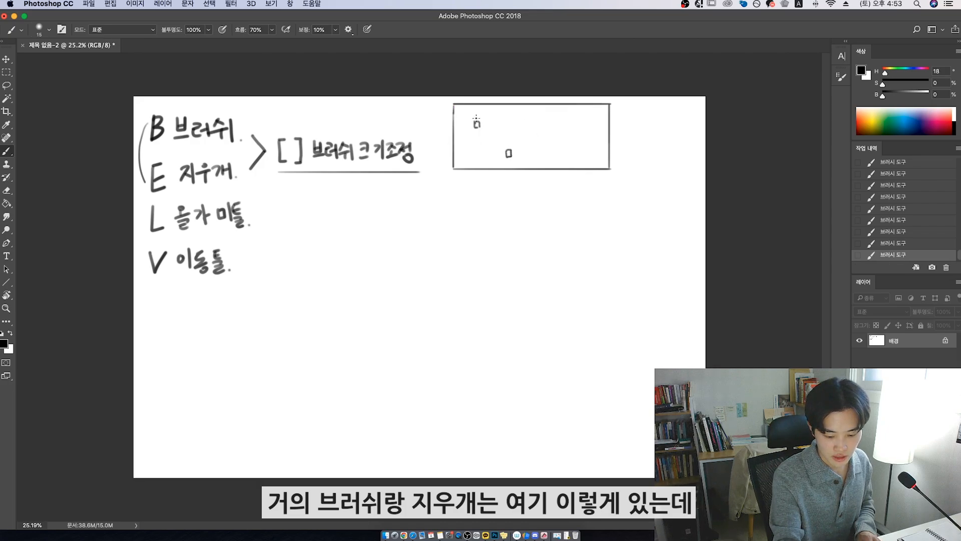
mouse_move(578, 123)
mouse_down()
mouse_move(568, 117)
mouse_move(601, 131)
mouse_up()
key(super+z)
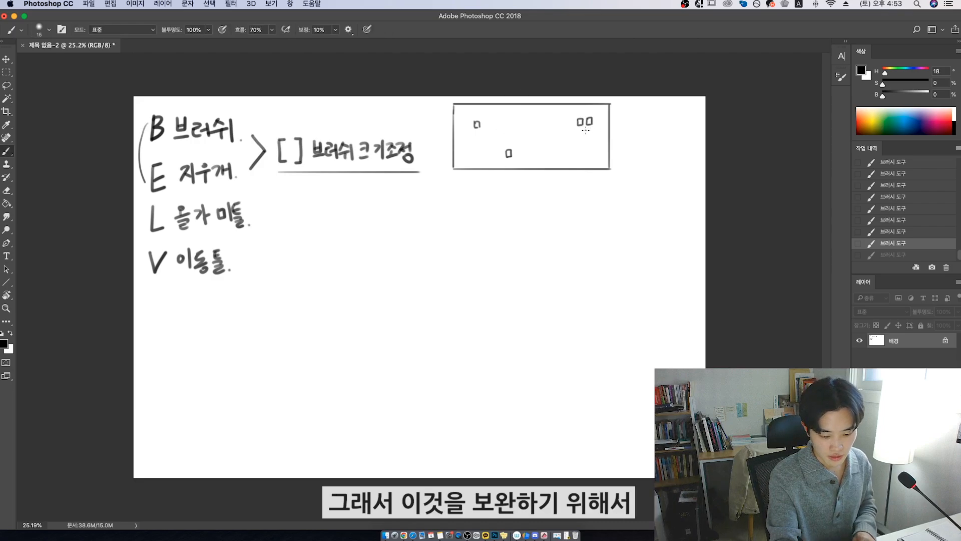
- Open the keyboard shortcuts editor, list the Tools (도구) shortcuts, and find the brush size and hardness commands
key(m)
drag(450, 96, 520, 126)
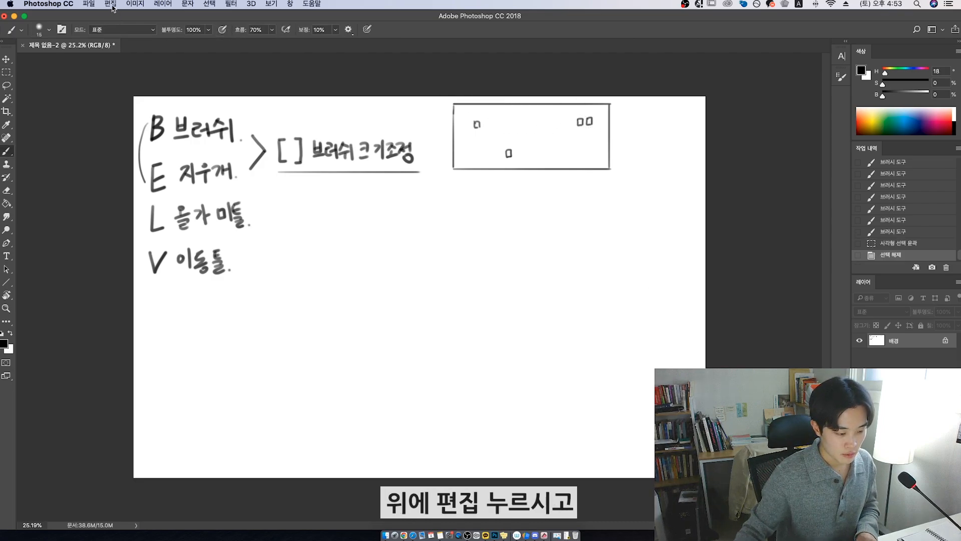
click(112, 4)
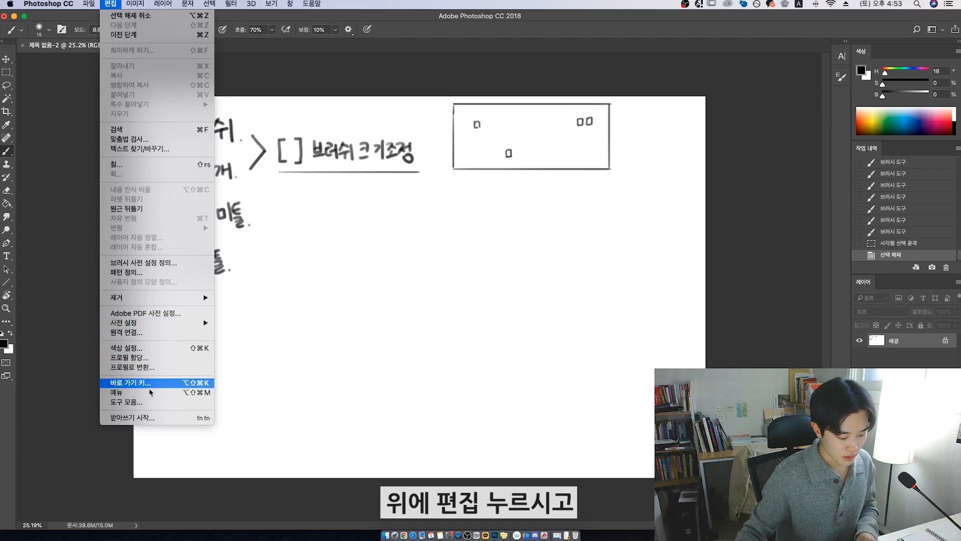
click(129, 385)
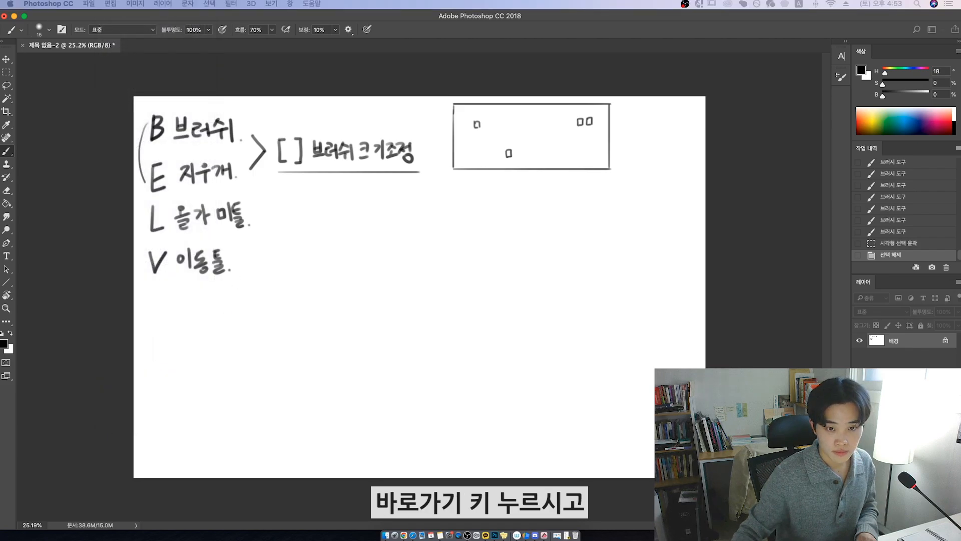
key(super+alt+shift+k)
drag(401, 121, 421, 105)
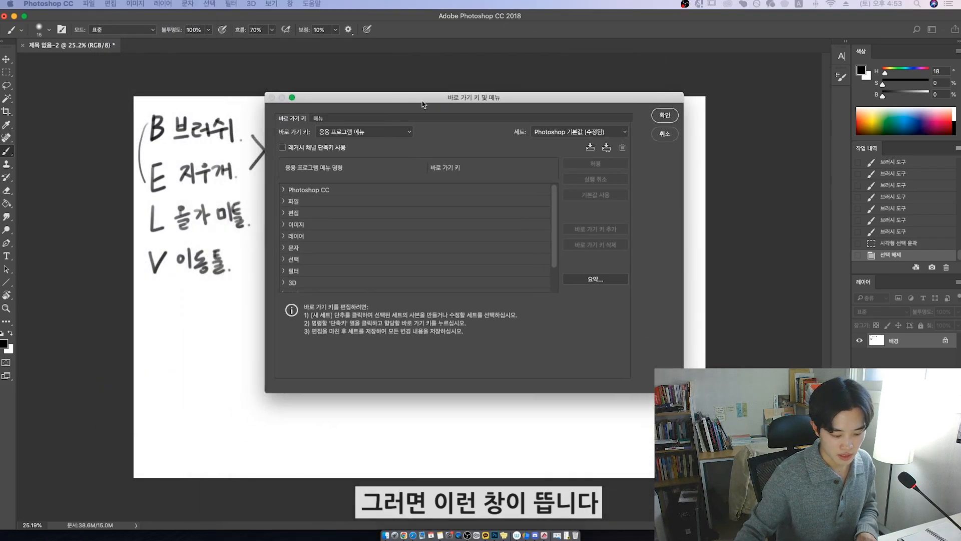
click(360, 132)
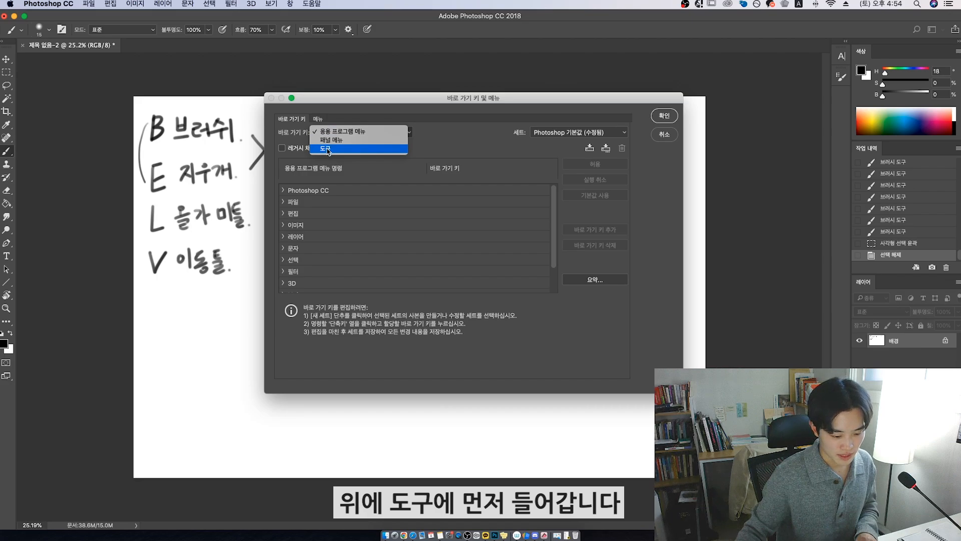
click(328, 150)
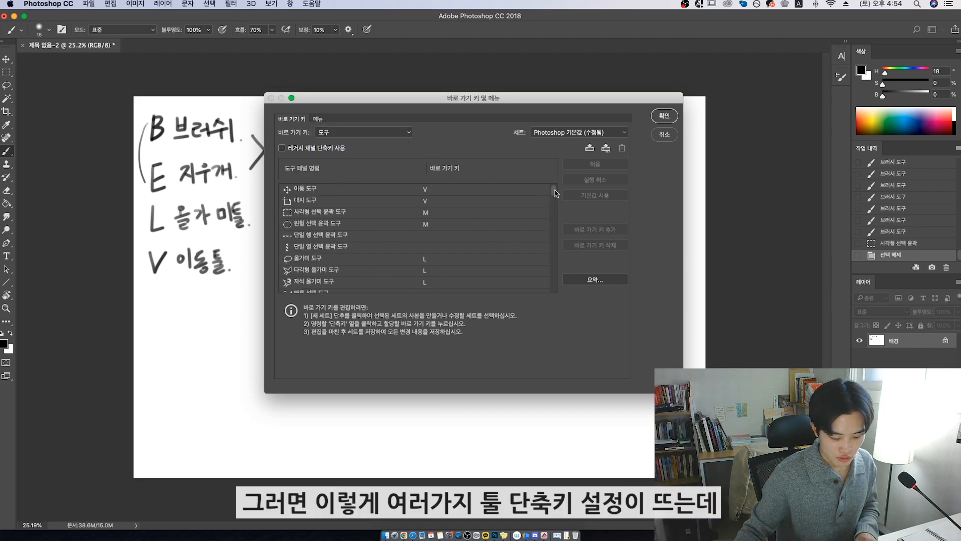
drag(554, 193, 554, 272)
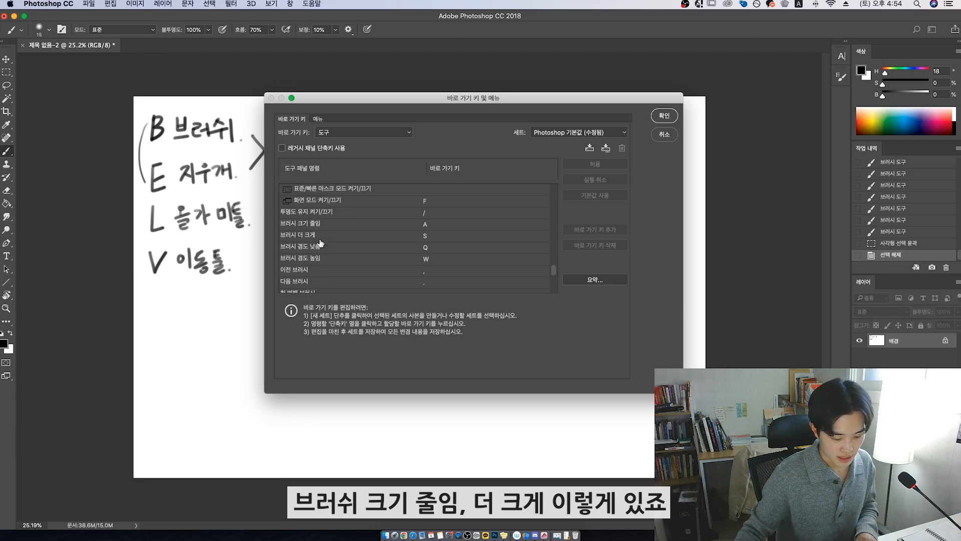
- Assign "[" to decreasing the brush size and "]" to increasing it
click(432, 224)
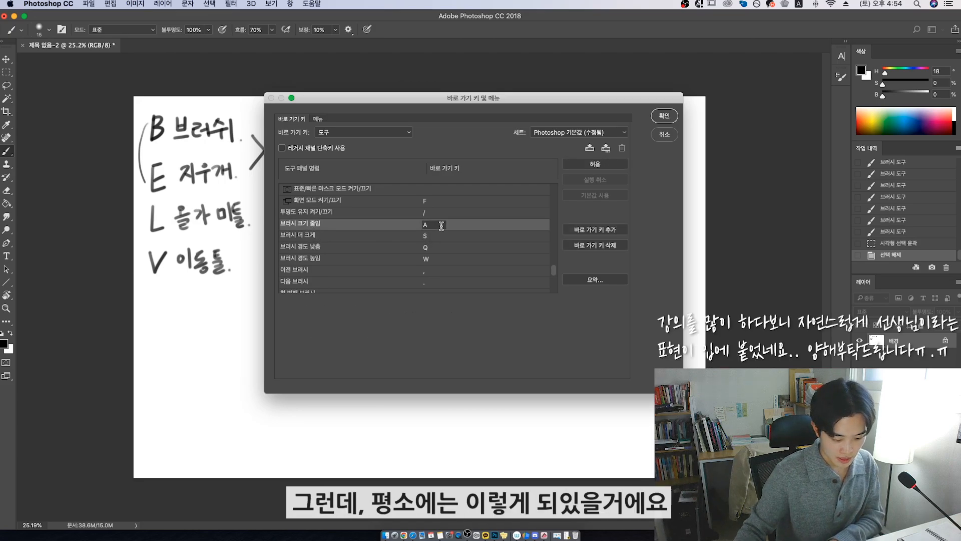
text([)
click(449, 236)
text(])
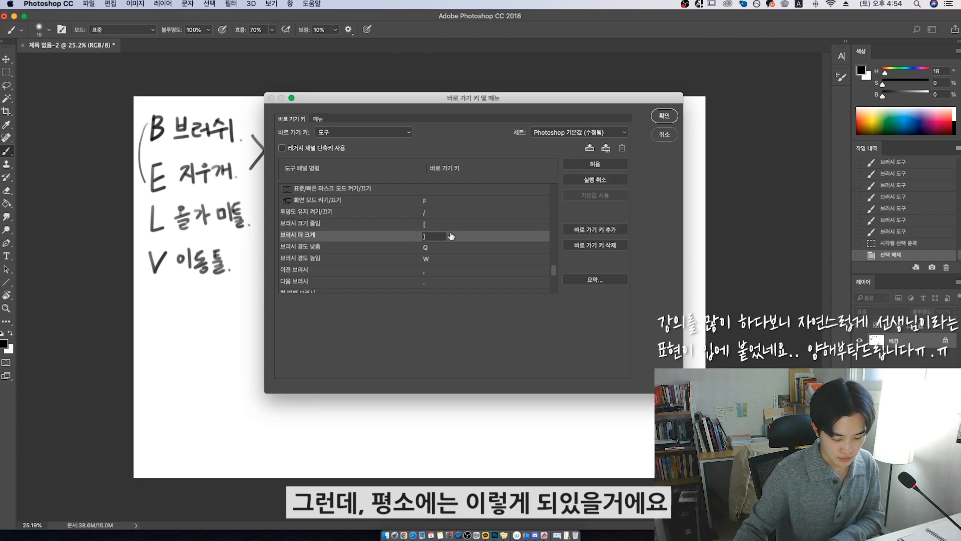
- Clear the shortcuts assigned to decreasing and increasing the brush hardness
click(439, 248)
key(BackSpace)
click(436, 259)
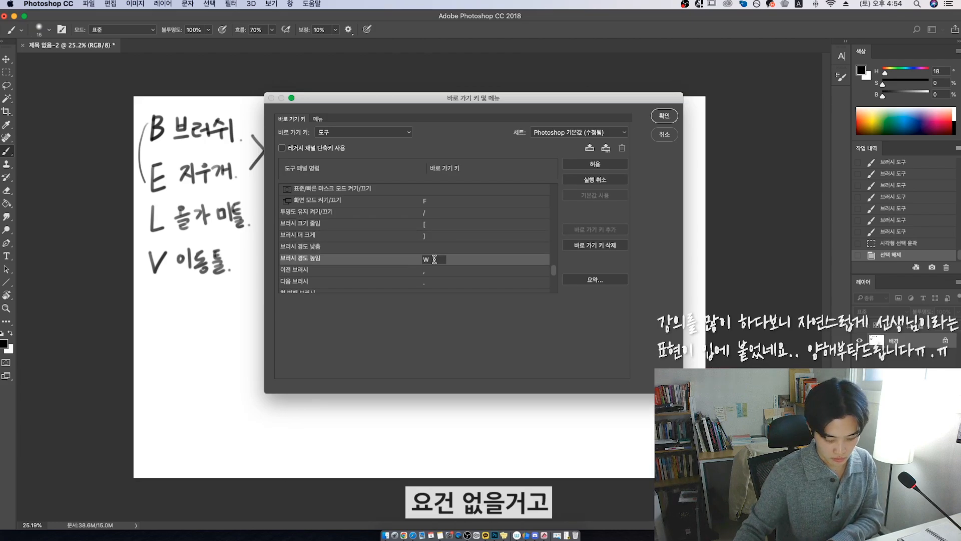
key(BackSpace)
click(468, 239)
click(451, 182)
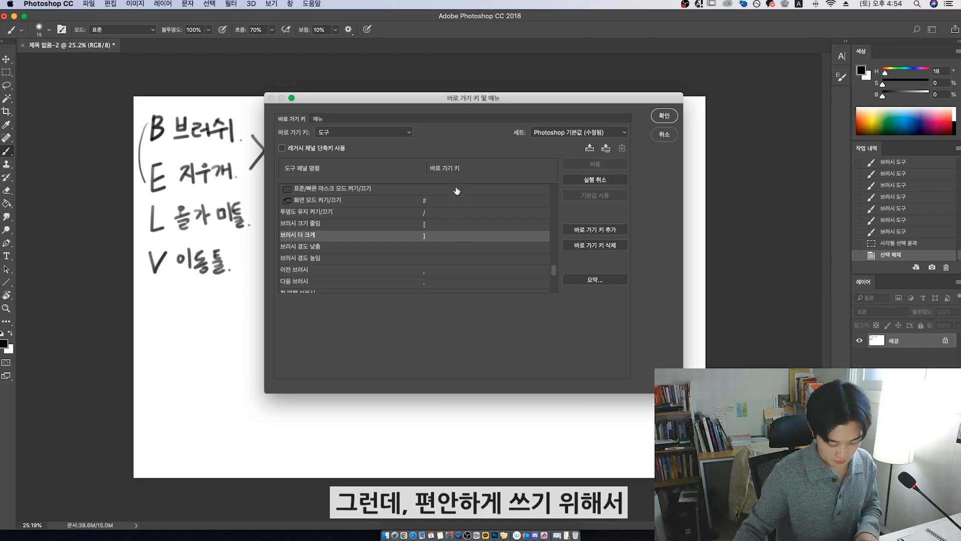
- Assign A to decreasing the brush size (브러시 크기 줄임) and S to increasing it (브러시 더 크게)
click(430, 225)
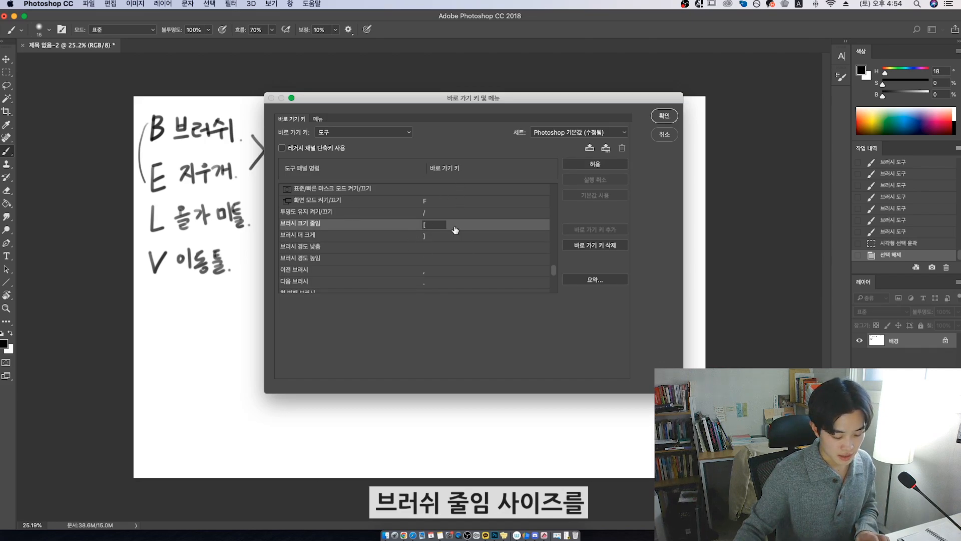
text(a)
click(443, 236)
text(s)
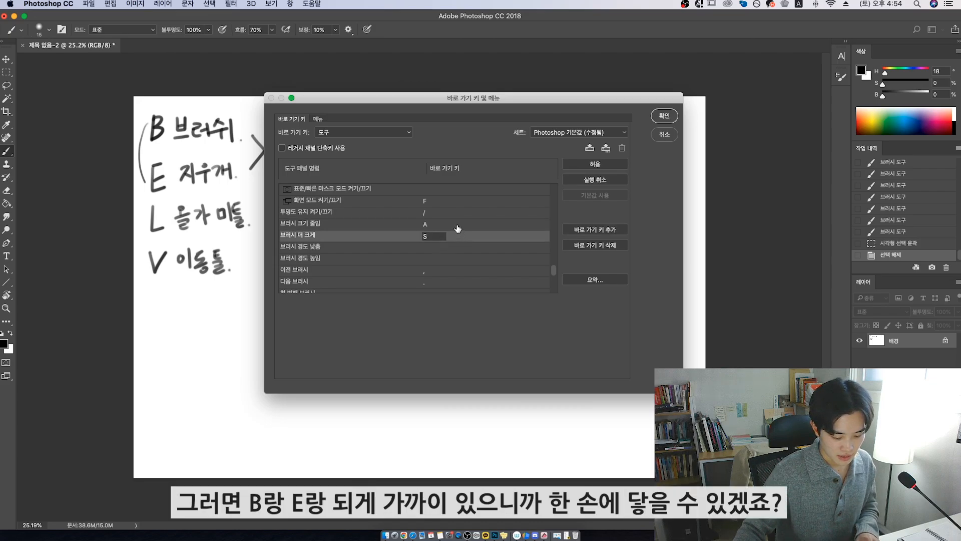
click(456, 227)
click(455, 238)
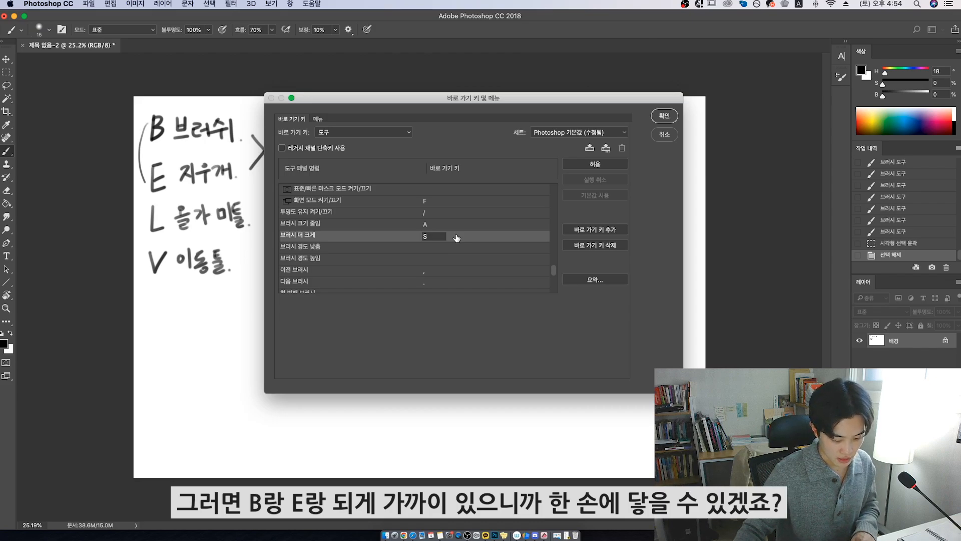
- Assign Q to decreasing the brush hardness and W to increasing it, and apply the shortcut changes
click(422, 248)
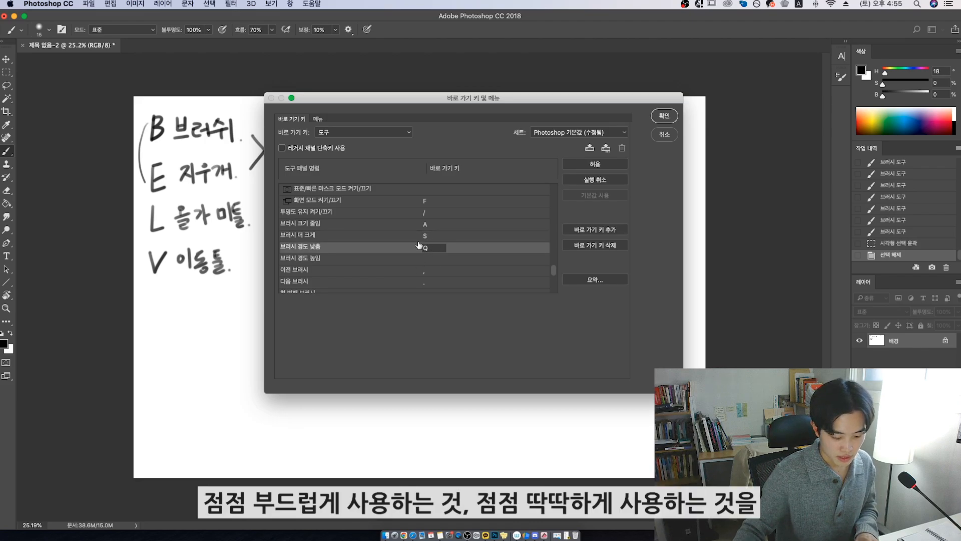
text(Q)
click(424, 259)
text(W)
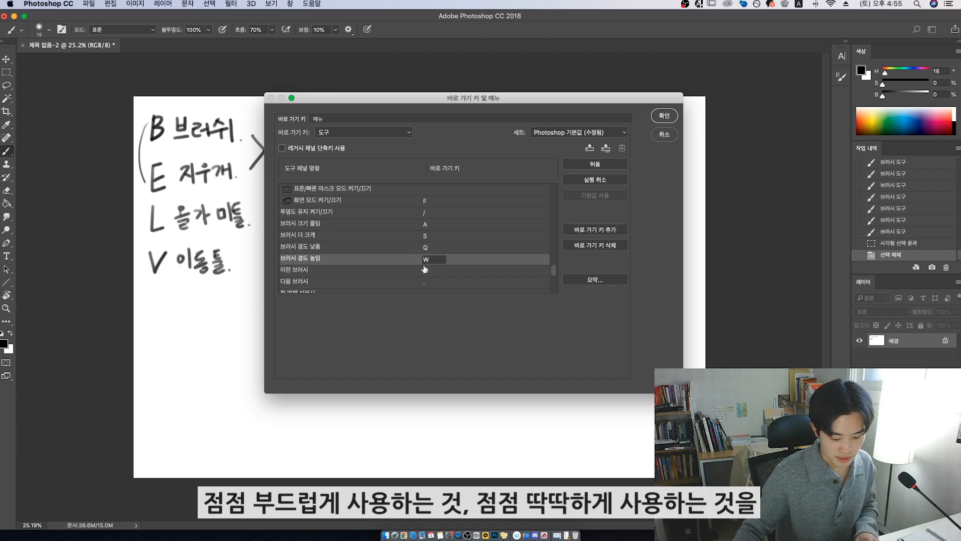
click(437, 226)
click(440, 237)
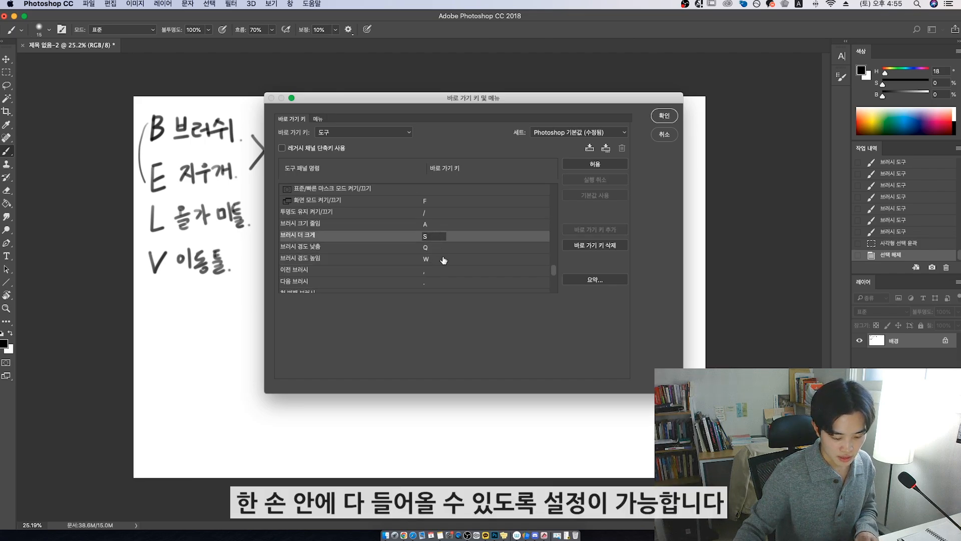
click(442, 258)
click(445, 226)
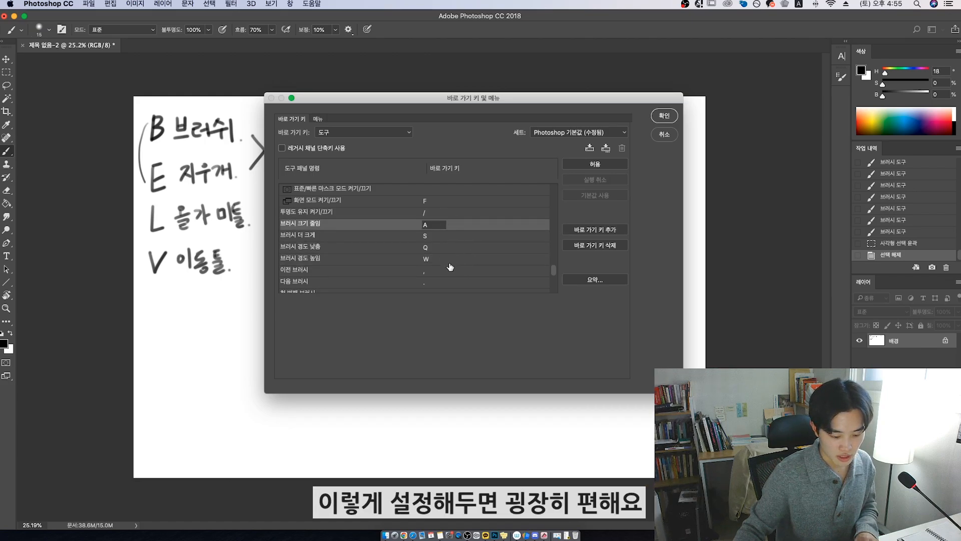
click(667, 120)
click(666, 116)
- Enlarge the brush gradually to 300 px using the newly assigned size shortcut
key(s)
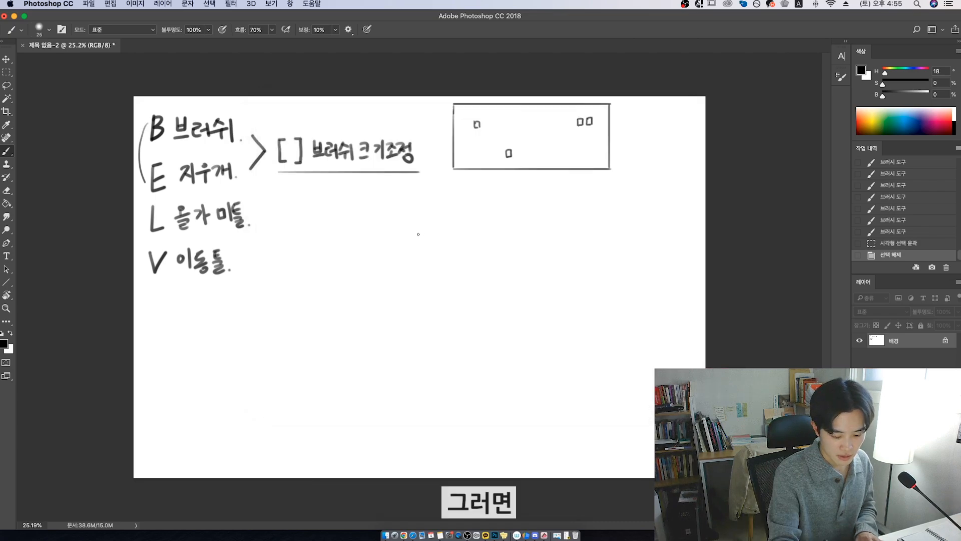
key(s)
key(s)
key(s)
key(s)
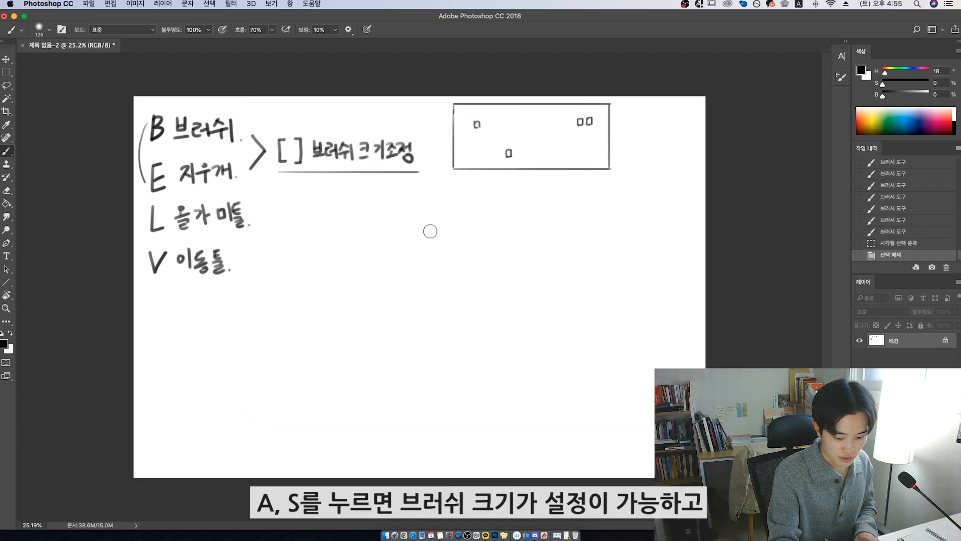
key(s)
key(s)
key(s)
key(s)
key(s)
key(s)
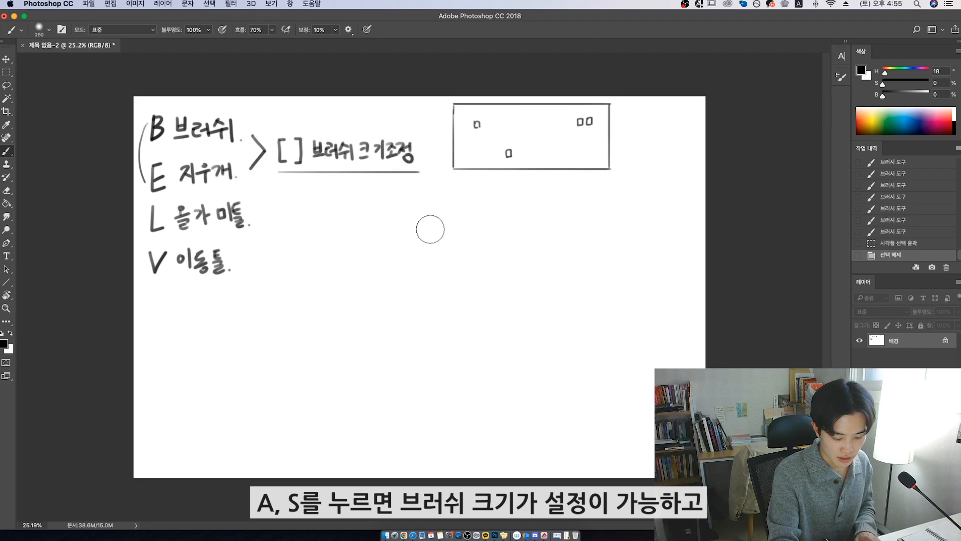
key(bracketleft)
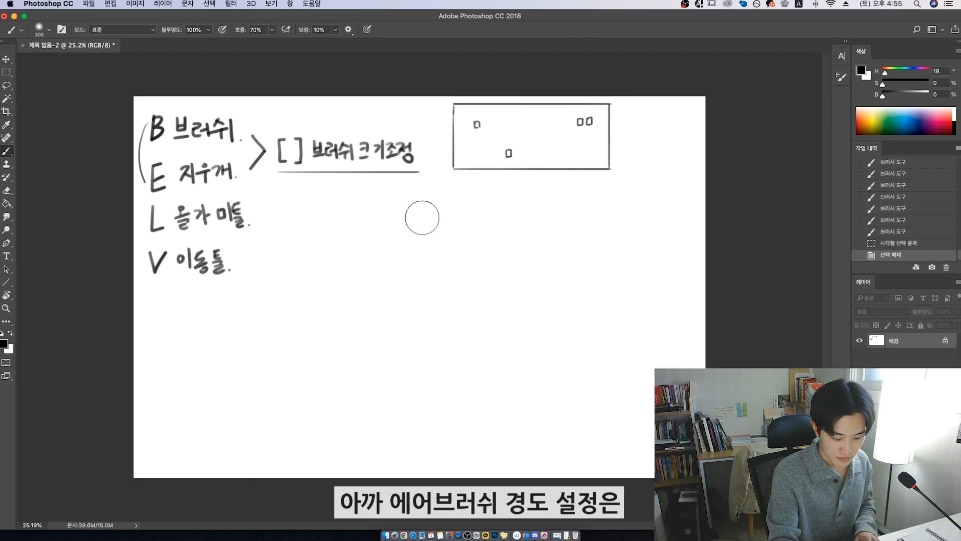
- Paint two soft-edged test dots side by side in the empty area below the keyboard sketch
click(436, 223)
key(bracketright)
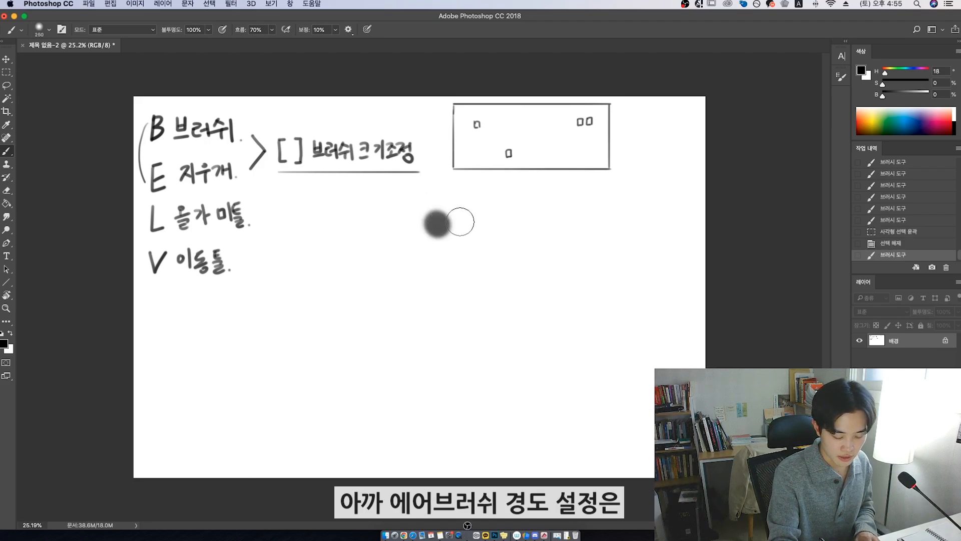
click(467, 223)
click(468, 224)
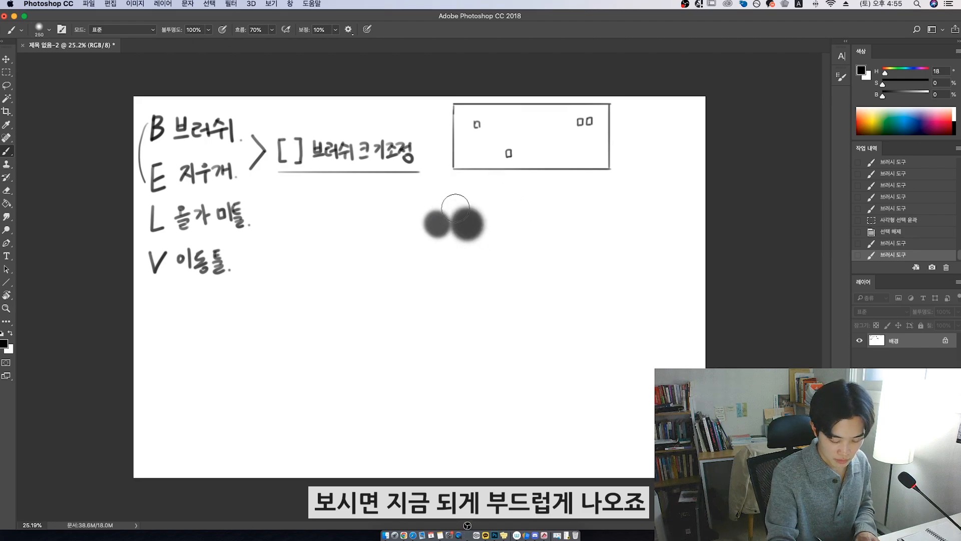
- Raise the brush hardness and paint a row of overlapping hard-edged dots beside the soft dots
key(shift+bracketright)
key(shift+bracketright)
click(519, 225)
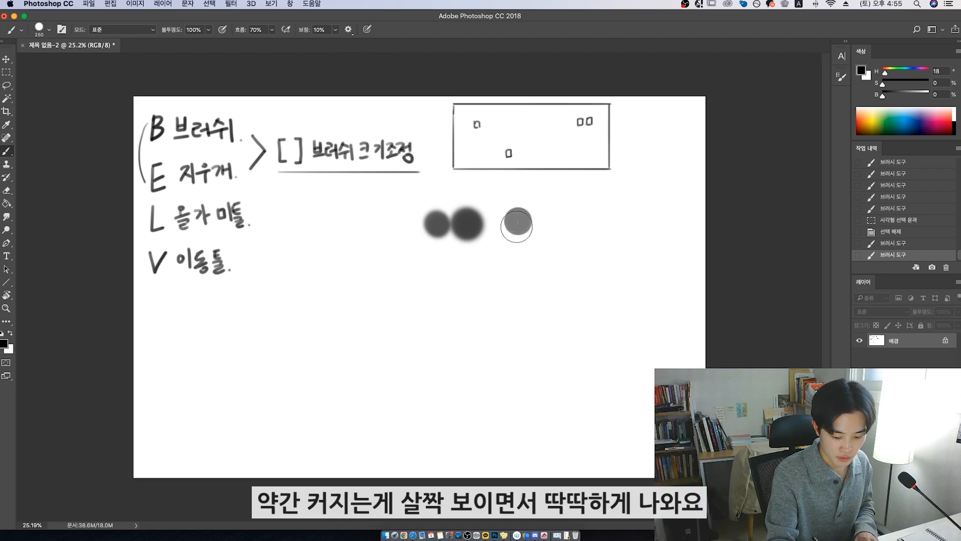
click(548, 224)
click(583, 225)
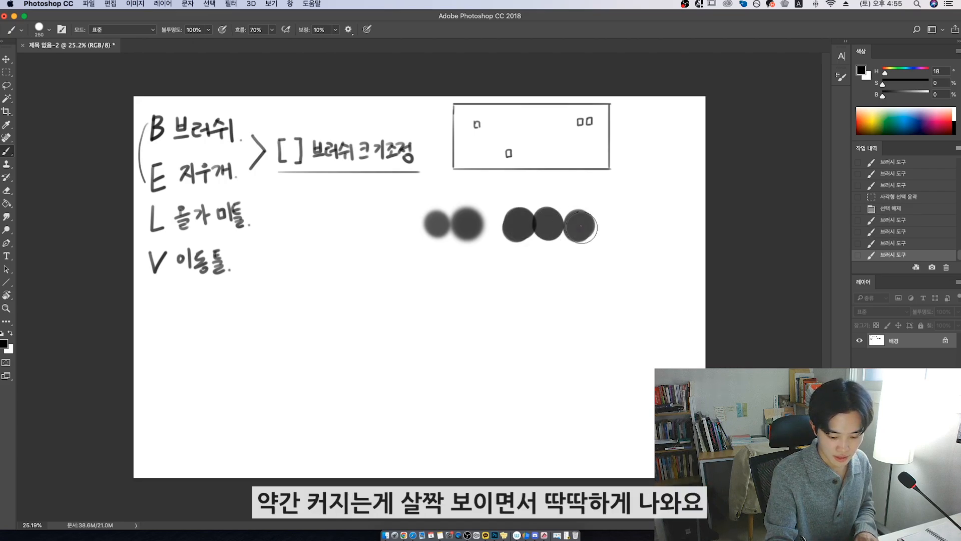
click(588, 225)
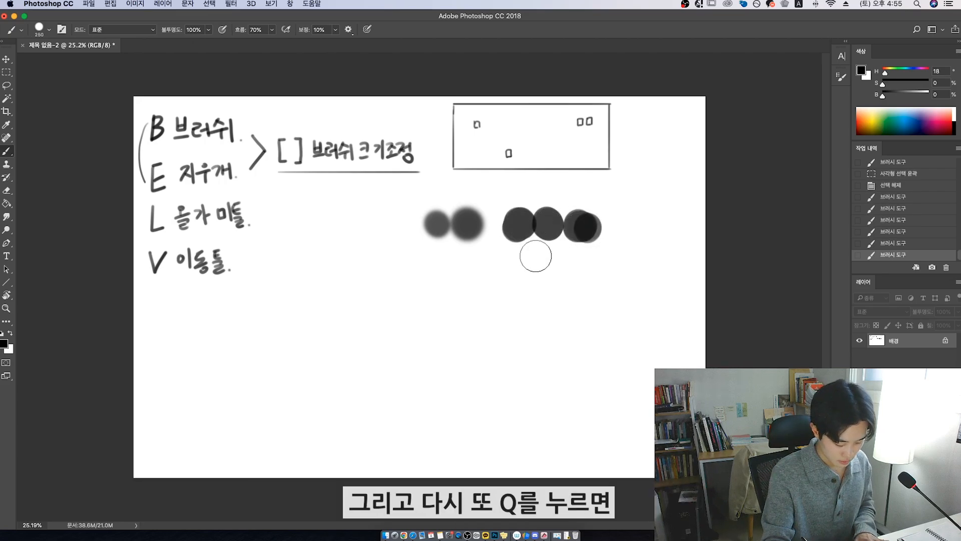
- Paint a thick soft-edged stroke below the dots with a softened brush, and step the brush hardness up and down
drag(530, 265, 432, 278)
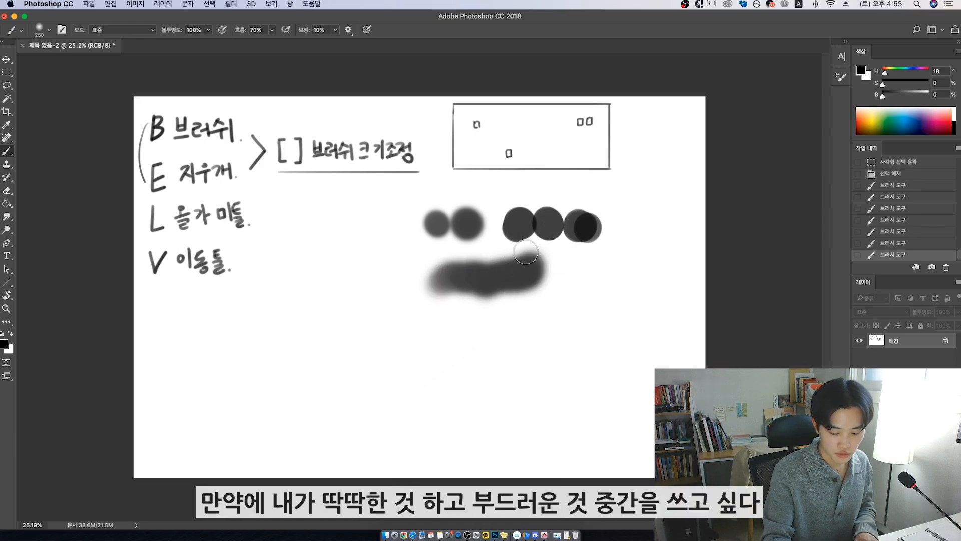
key(shift+bracketright)
key(shift+bracketright)
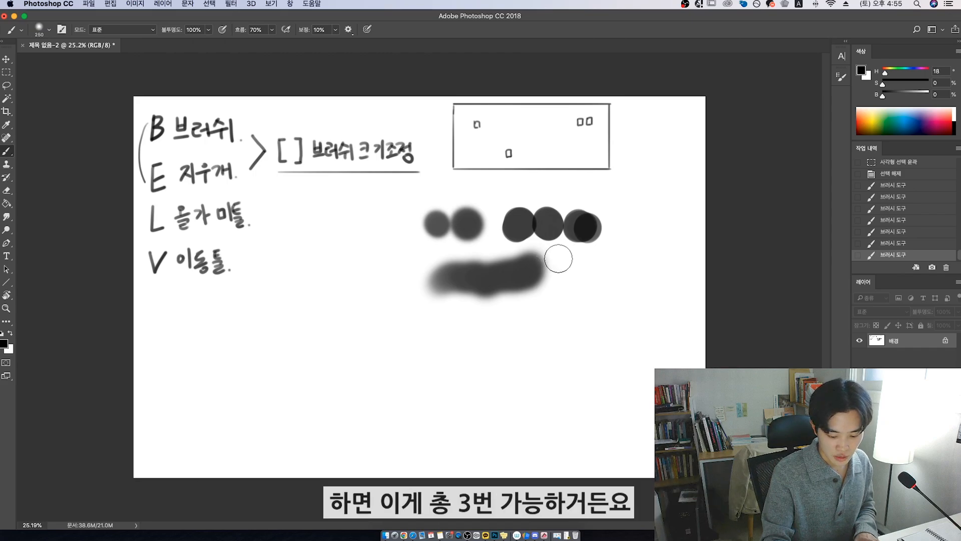
key(shift+bracketright)
key(shift+bracketleft)
key(shift+bracketleft)
key(shift+bracketleft)
key(shift+bracketleft)
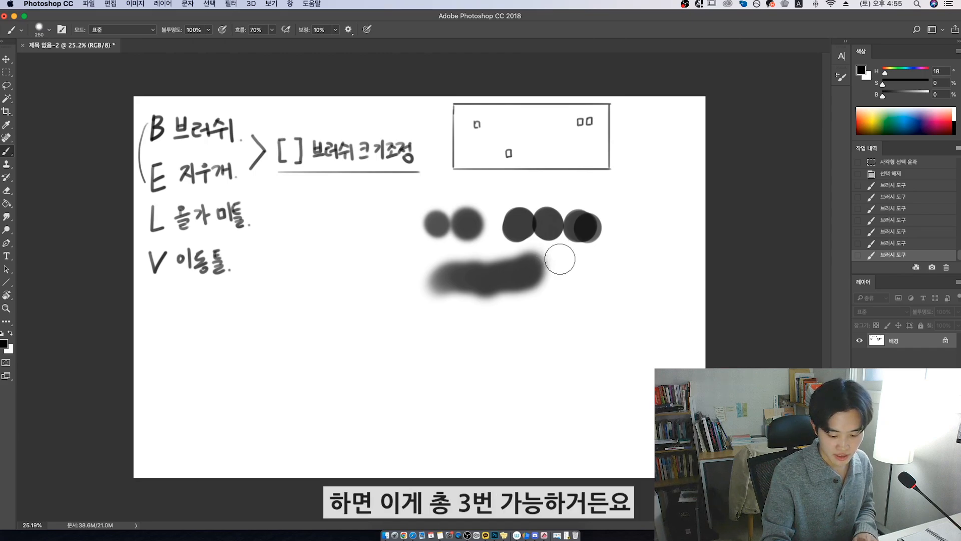
- Set a medium brush hardness and paint overlapping dabs at the end of the thick soft stroke
key(shift+bracketright)
key(shift+bracketright)
mouse_move(561, 258)
mouse_down()
mouse_move(594, 264)
mouse_move(597, 277)
mouse_move(568, 300)
mouse_move(550, 294)
mouse_up()
key(shift+bracketleft)
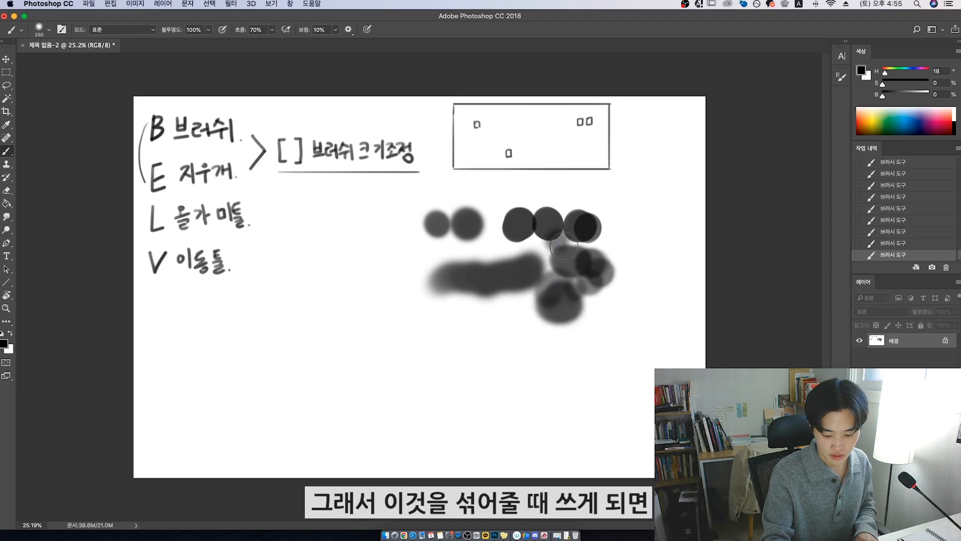
- Harden the brush, add overlapping dabs beside the hard-edged dots, and cut away all test marks with the Lasso tool
key(shift+bracketright)
key(shift+bracketright)
mouse_move(561, 241)
mouse_down()
mouse_move(602, 248)
mouse_move(609, 217)
mouse_move(614, 242)
mouse_up()
key(shift+bracketright)
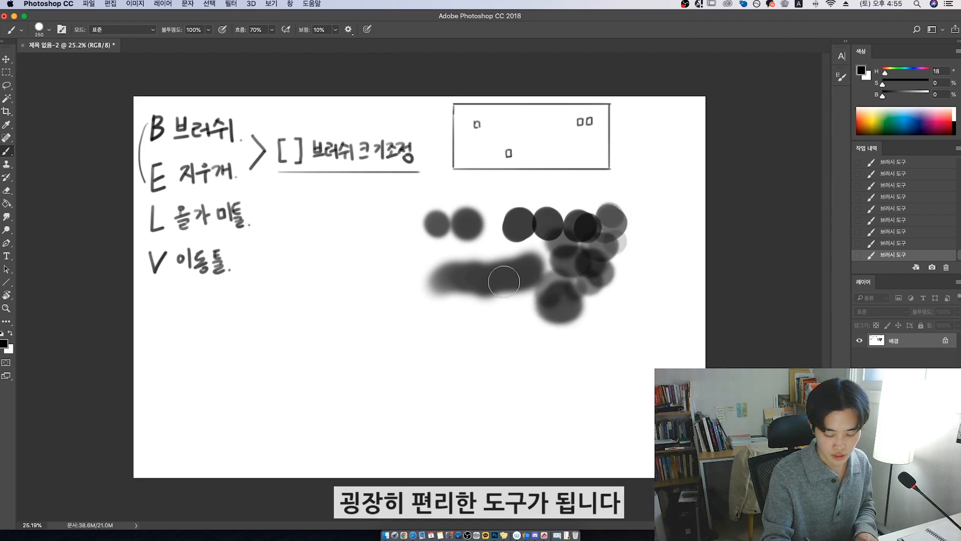
key(l)
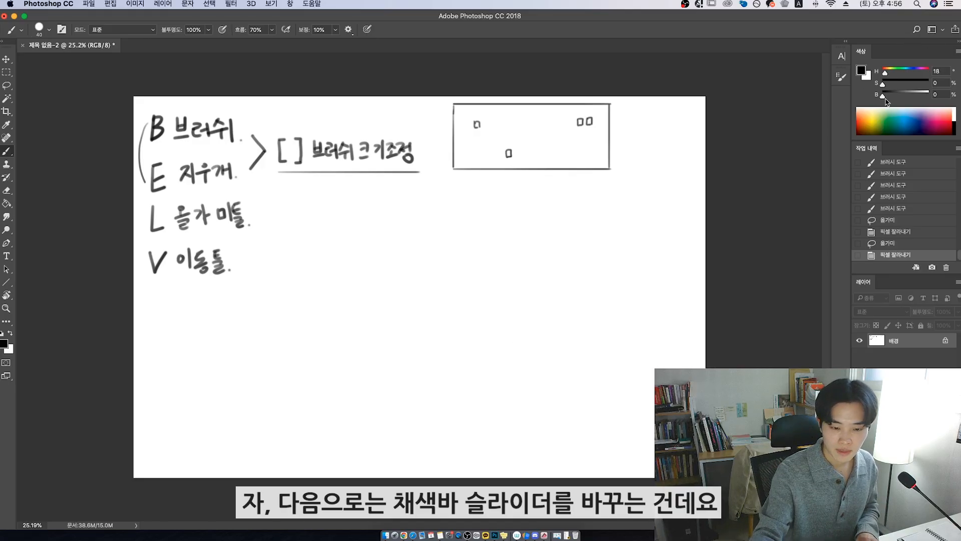
- Switch the Color panel to the Hue Cube and pick a saturated green as the foreground colour
click(957, 53)
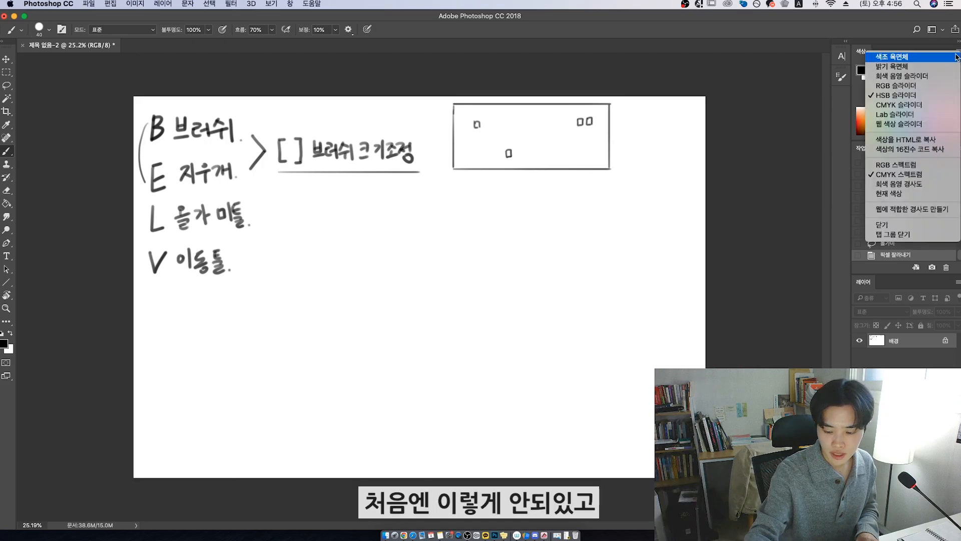
click(940, 59)
click(959, 52)
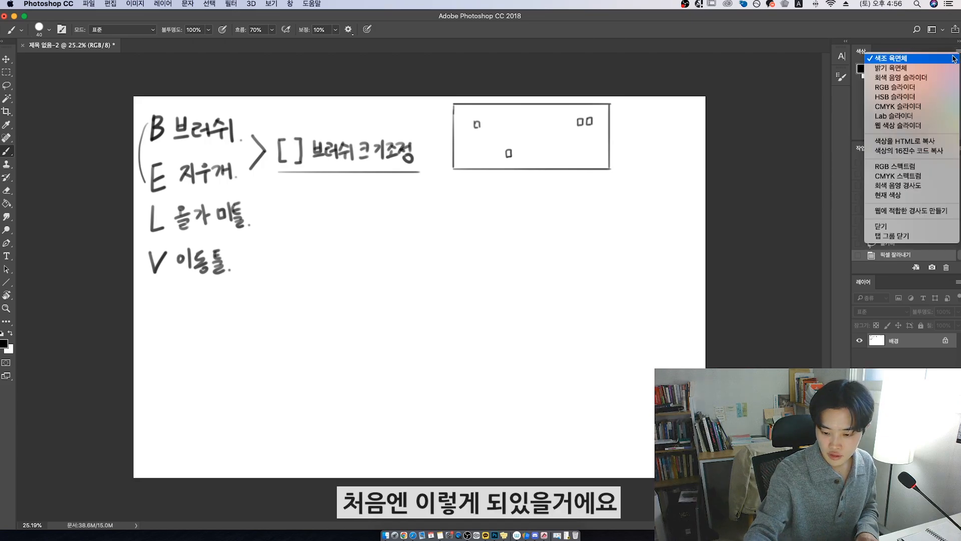
click(960, 52)
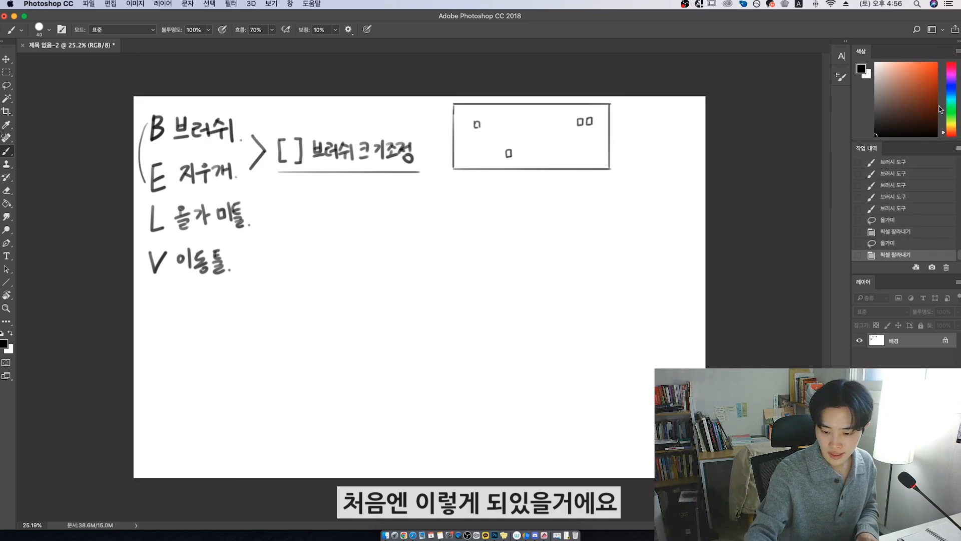
drag(952, 125, 952, 119)
click(923, 87)
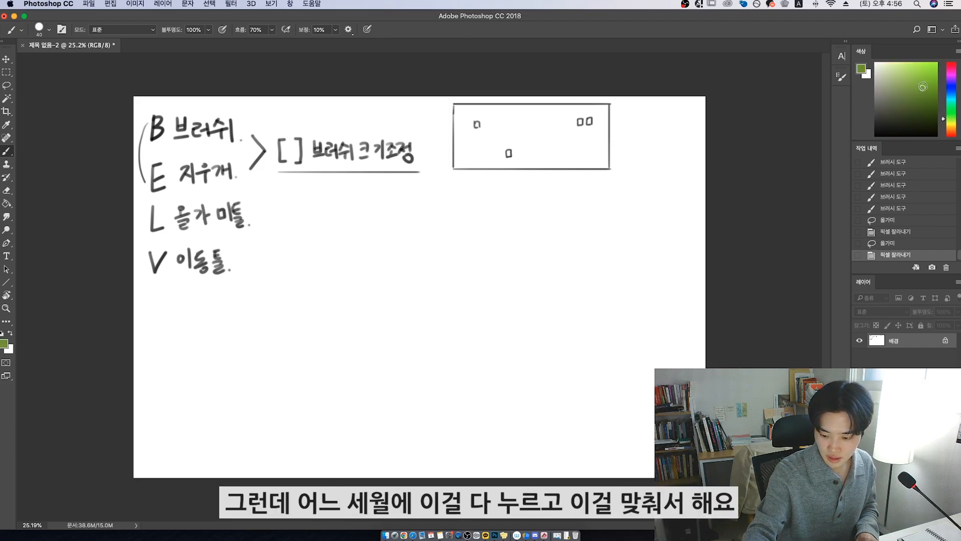
mouse_move(923, 87)
mouse_down()
mouse_move(920, 67)
mouse_move(935, 93)
mouse_up()
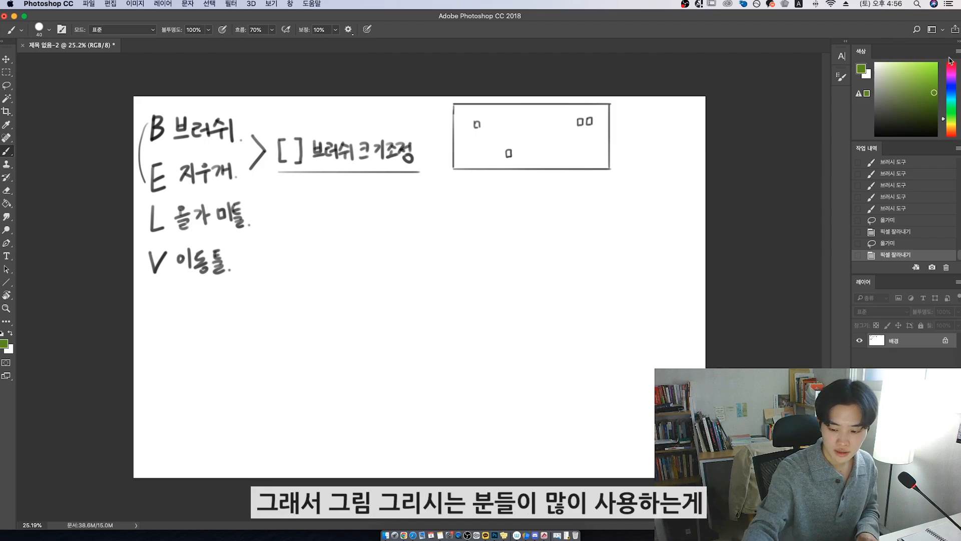
- Switch the Color panel back to HSB Sliders and set the hue to 55° and saturation to 75%
click(958, 51)
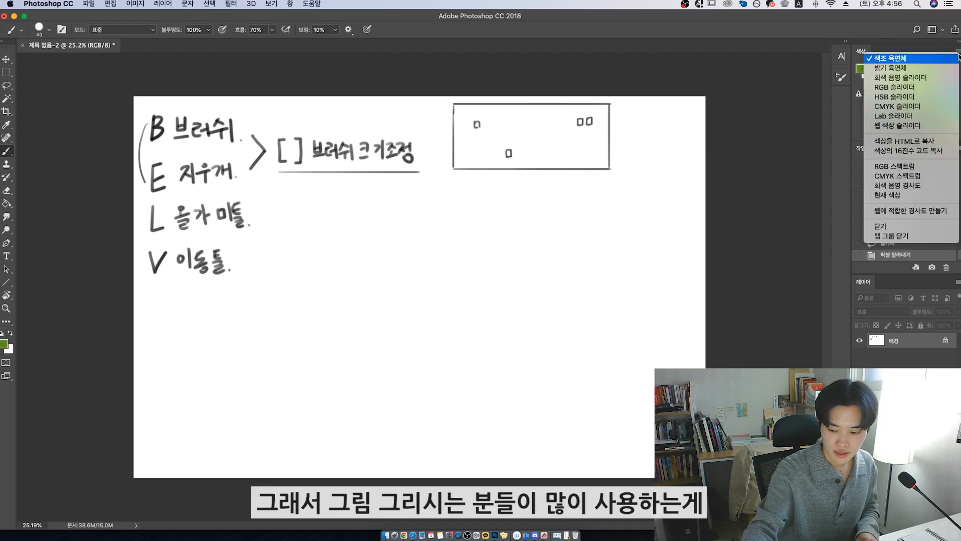
click(926, 97)
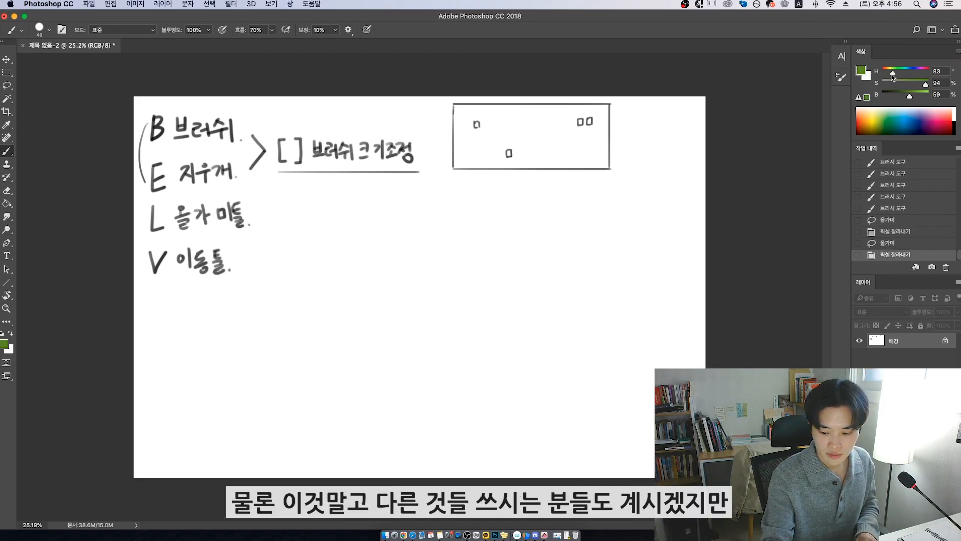
drag(893, 75, 885, 75)
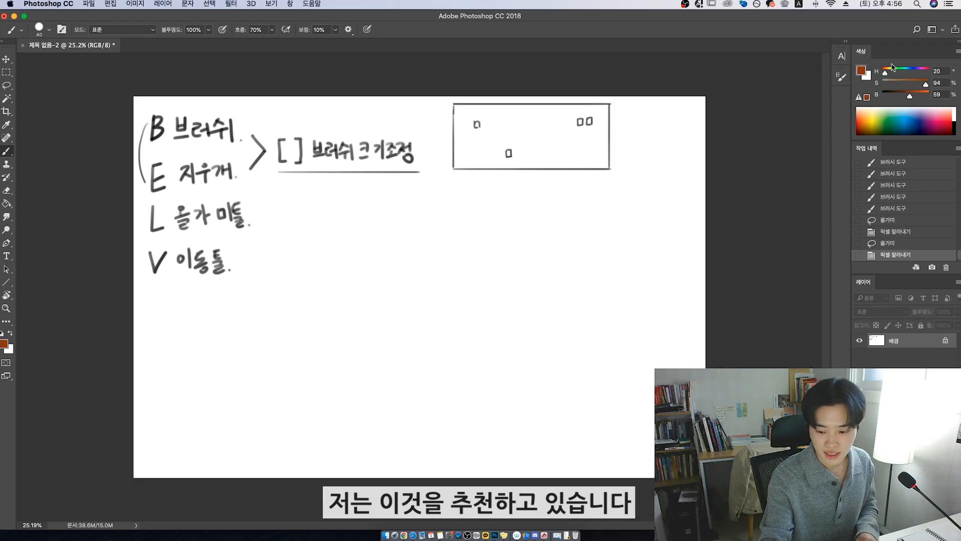
drag(885, 75, 918, 86)
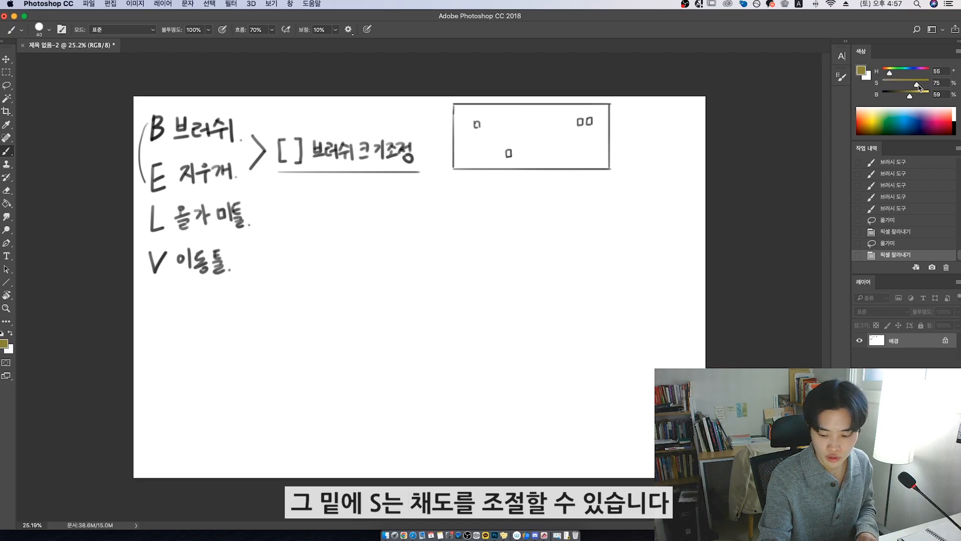
- Enlarge the brush to 90 px and scribble in ochre below the rectangle, and add a grey patch beside it with 11% saturation
key(bracketright)
key(bracketright)
mouse_move(499, 222)
mouse_down()
mouse_move(521, 209)
mouse_move(557, 217)
mouse_up()
drag(924, 84, 888, 85)
mouse_move(565, 227)
mouse_down()
mouse_move(591, 203)
mouse_move(597, 221)
mouse_move(616, 212)
mouse_up()
- Paint a pale beige patch at 87% brightness beside the grey one, and a dark grey patch below at much lower brightness
mouse_move(910, 96)
mouse_down()
mouse_move(901, 98)
mouse_move(925, 98)
mouse_up()
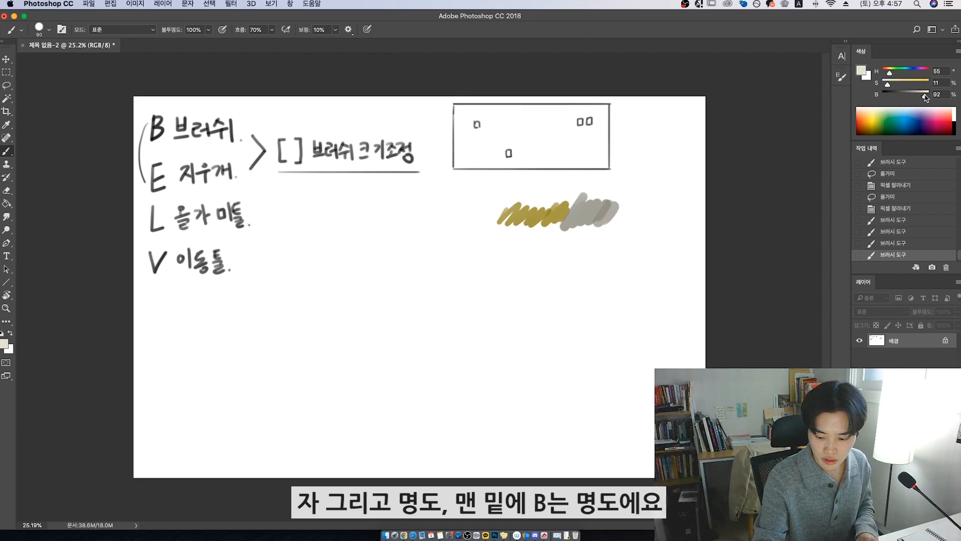
mouse_move(608, 200)
mouse_down()
mouse_move(631, 223)
mouse_move(652, 192)
mouse_up()
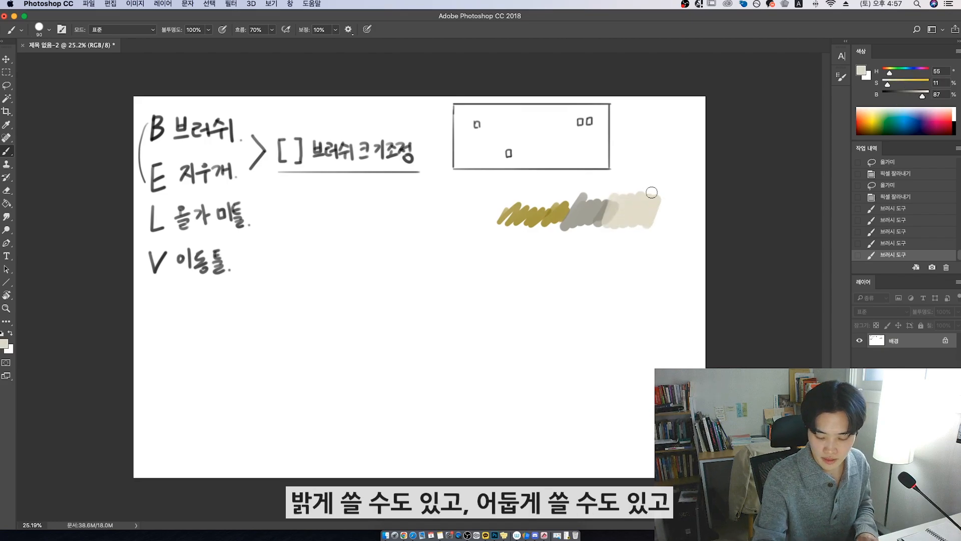
drag(924, 93, 891, 95)
mouse_move(596, 239)
mouse_down()
mouse_move(576, 268)
mouse_move(559, 242)
mouse_up()
- Add a yellow patch with 73% saturation and 78% brightness beside the dark one, and an olive patch at 48% brightness
mouse_move(888, 84)
mouse_down()
mouse_move(916, 84)
mouse_move(918, 95)
mouse_up()
mouse_move(600, 239)
mouse_down()
mouse_move(610, 269)
mouse_move(628, 246)
mouse_move(607, 269)
mouse_up()
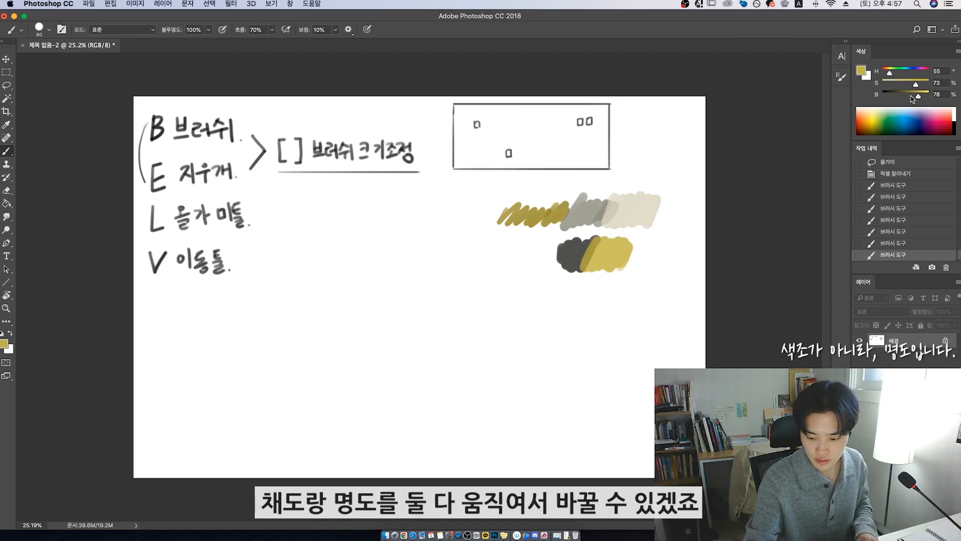
drag(918, 95, 905, 95)
mouse_move(650, 244)
mouse_down()
mouse_move(629, 265)
mouse_move(646, 251)
mouse_up()
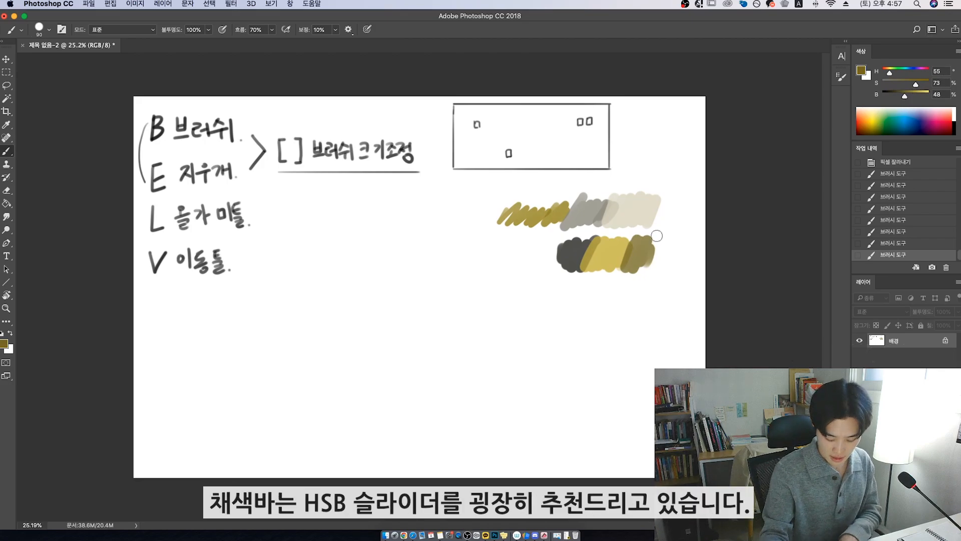
- Lasso all the colour swatches below the rectangle and cut them away
key(l)
mouse_move(671, 237)
mouse_down()
mouse_move(648, 184)
mouse_move(524, 188)
mouse_move(473, 257)
mouse_move(679, 280)
mouse_up()
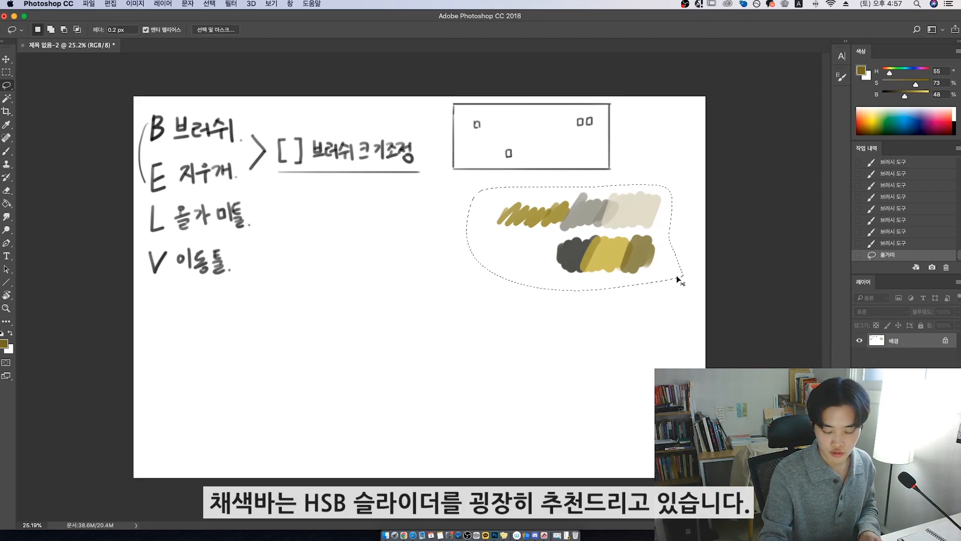
key(super+x)
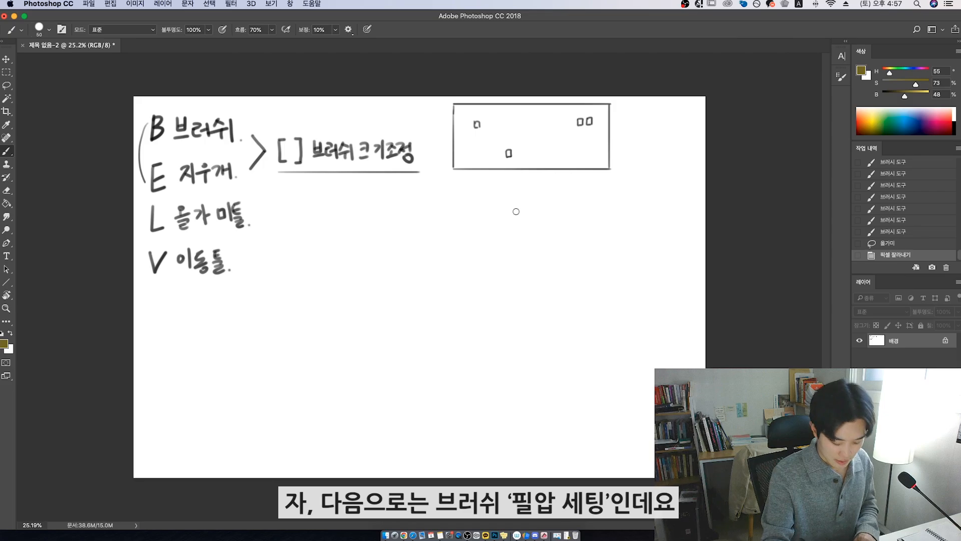
- Open the Brush Settings, turn off Shape Dynamics, Transfer and Smoothing, and choose the 123 px hard round tip
key(F5)
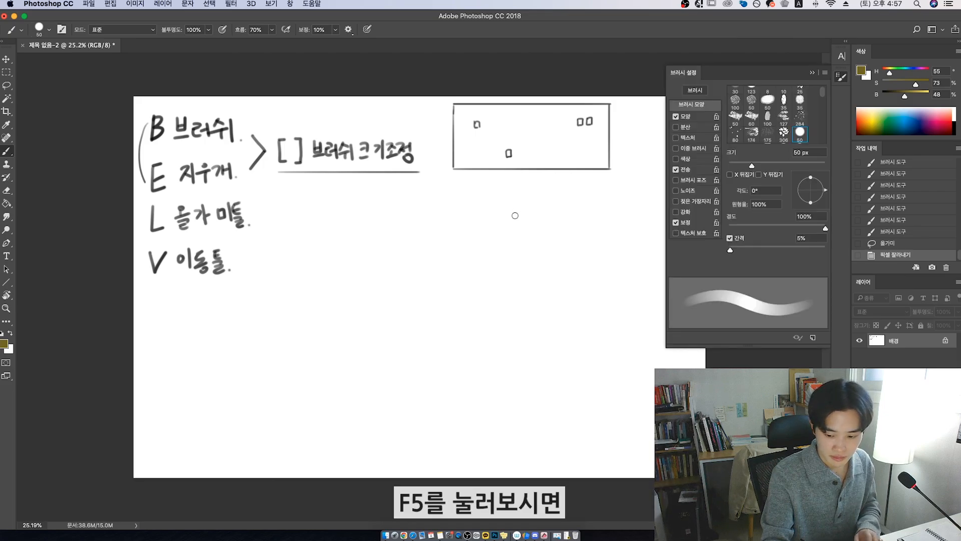
click(676, 116)
click(676, 169)
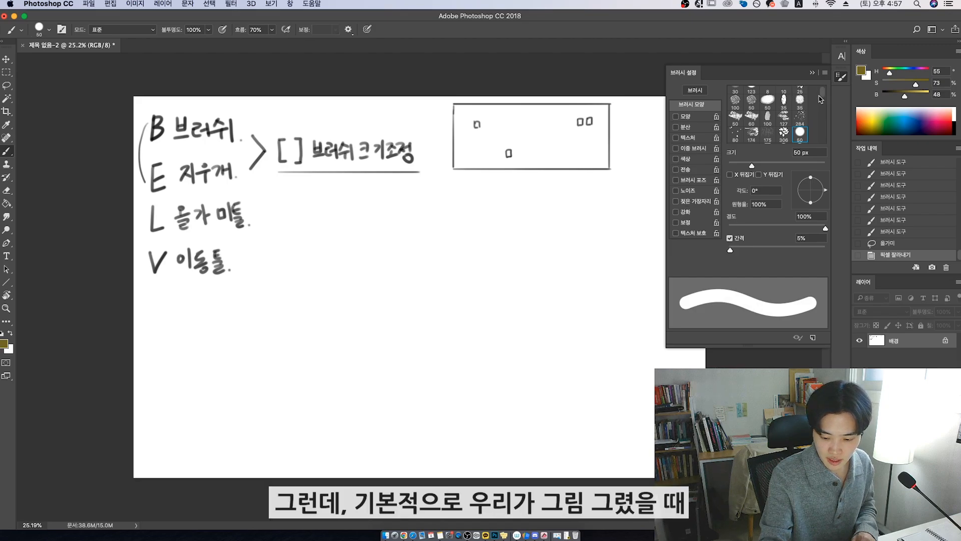
drag(821, 99, 822, 94)
click(750, 91)
- Paint a solid block below the rectangle, and add short uniform strokes on both sides of it with the brush at 70 px
mouse_move(496, 206)
mouse_down()
mouse_move(493, 218)
mouse_move(561, 210)
mouse_move(575, 251)
mouse_up()
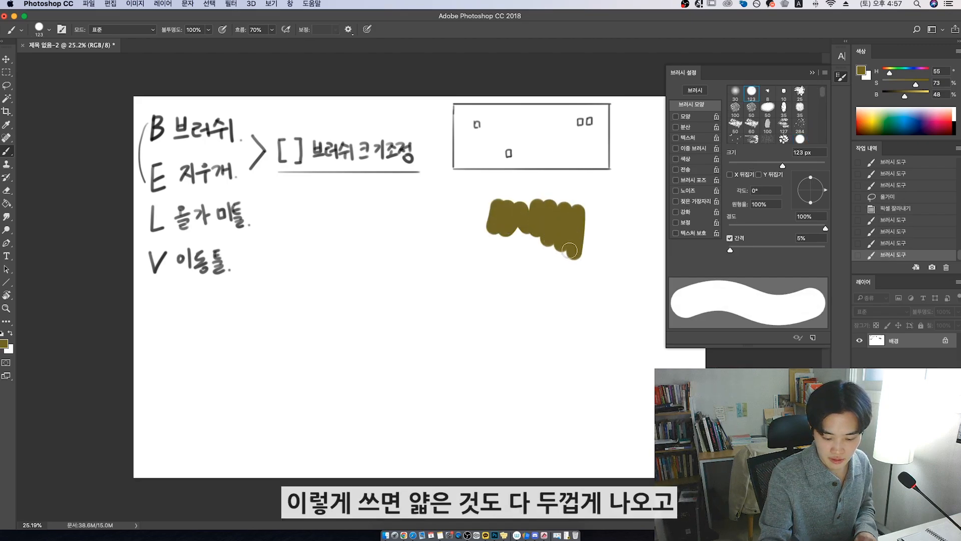
key(bracketleft)
key(bracketleft)
key(bracketleft)
key(bracketleft)
click(596, 194)
mouse_move(597, 194)
mouse_down()
mouse_move(591, 230)
mouse_move(612, 231)
mouse_move(620, 209)
mouse_move(619, 235)
mouse_up()
drag(624, 229, 620, 253)
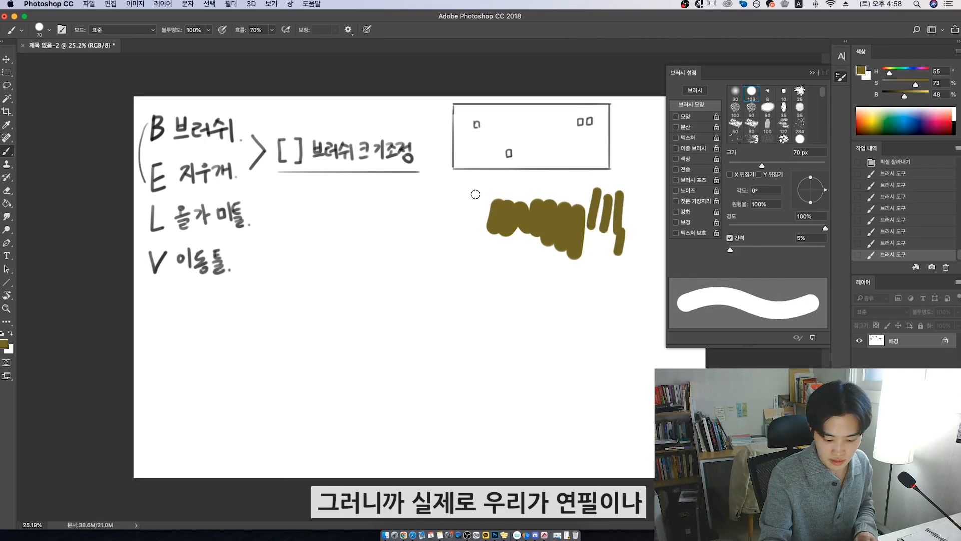
drag(479, 190, 458, 234)
drag(462, 197, 449, 222)
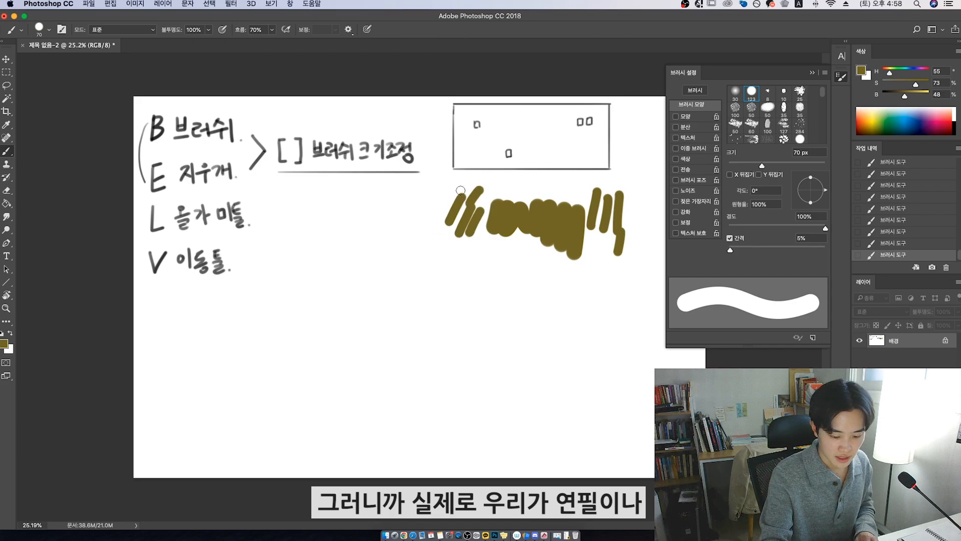
mouse_move(465, 181)
mouse_down()
mouse_move(443, 208)
mouse_move(448, 238)
mouse_up()
- Lasso the olive block and the strokes around it and cut them away
key(l)
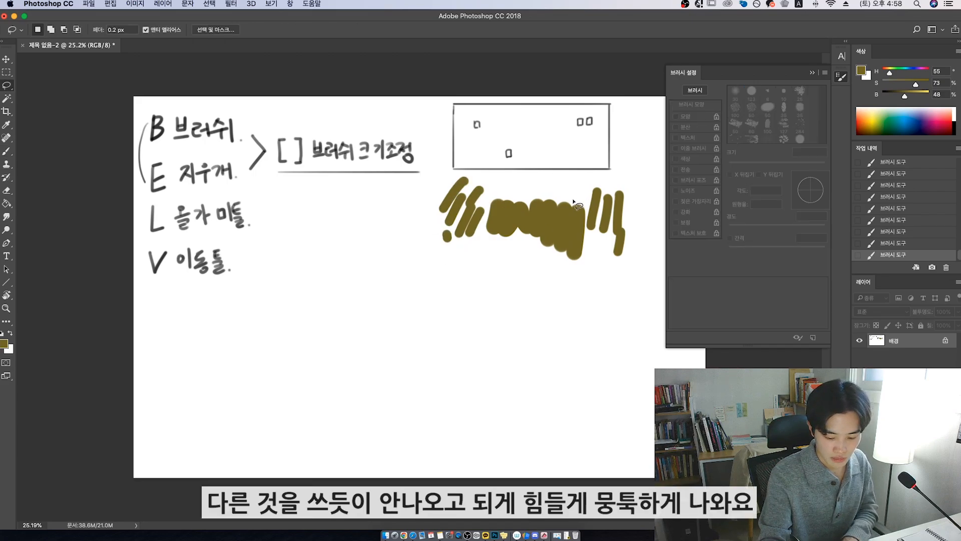
mouse_move(510, 188)
mouse_down()
mouse_move(425, 210)
mouse_move(656, 280)
mouse_move(626, 296)
mouse_up()
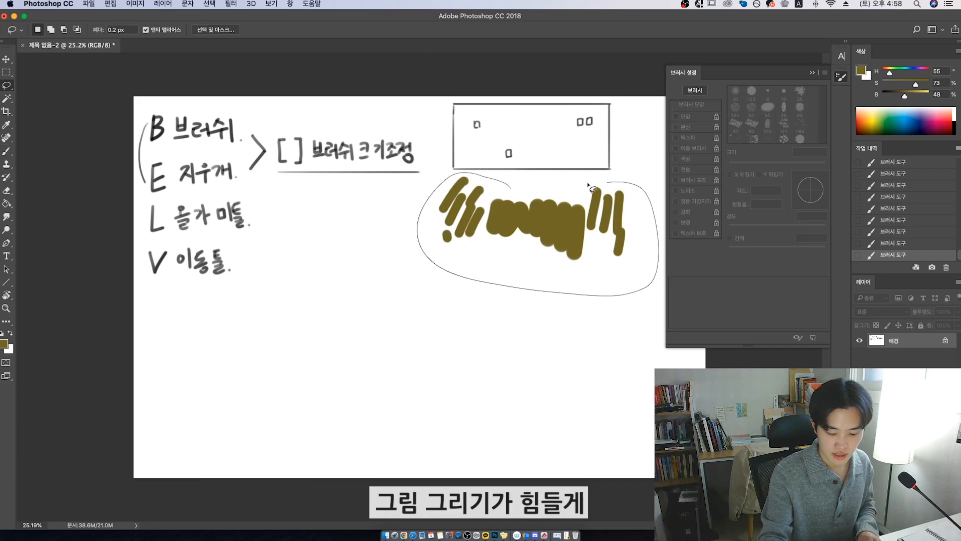
key(ctrl+x)
- Draw a simple face with eyebrows, eyes, nose and mouth below the rectangle using a 45 px brush
key(b)
mouse_move(457, 238)
mouse_down()
mouse_move(518, 237)
mouse_move(470, 245)
mouse_move(502, 248)
mouse_move(489, 258)
mouse_up()
drag(489, 259, 502, 276)
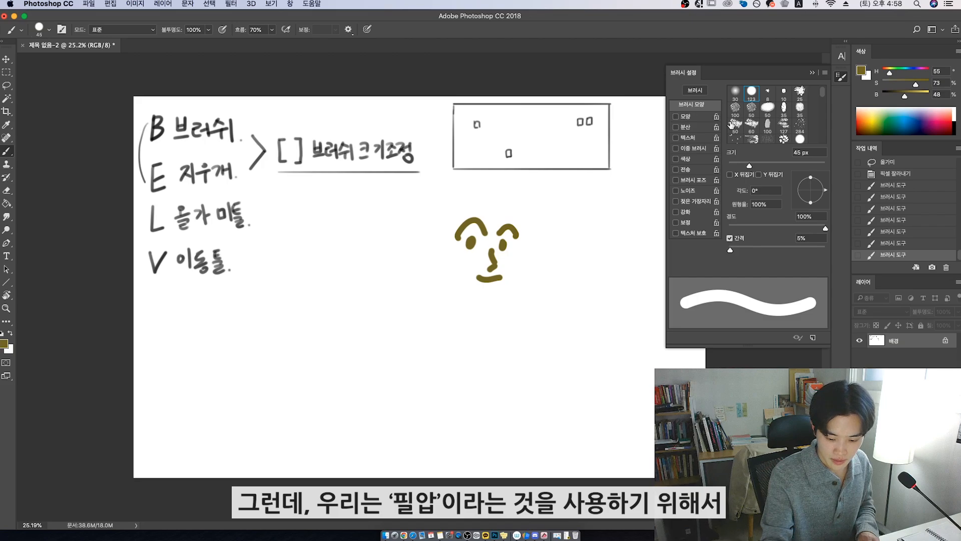
- Enable Shape Dynamics for the brush and set its size jitter control to Pen Pressure
click(675, 117)
click(700, 118)
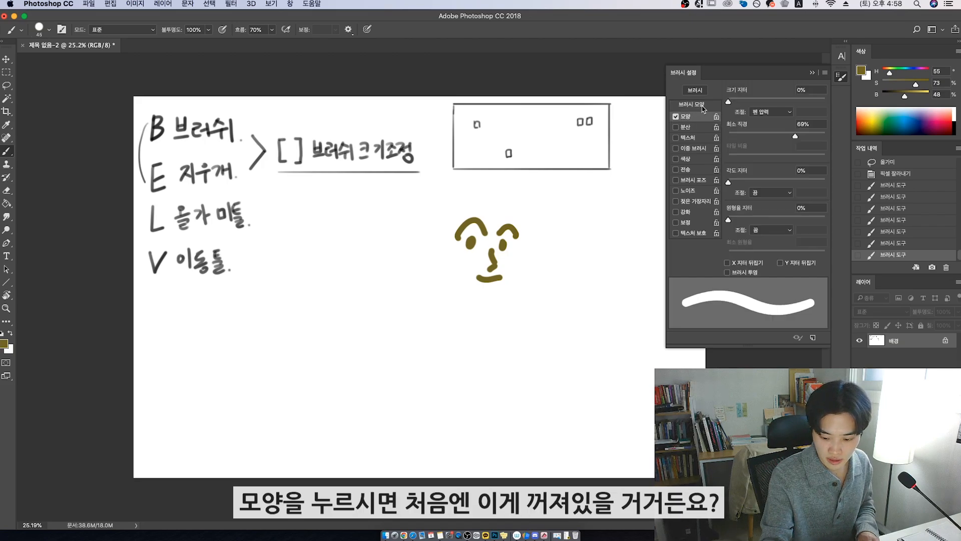
click(776, 112)
click(785, 98)
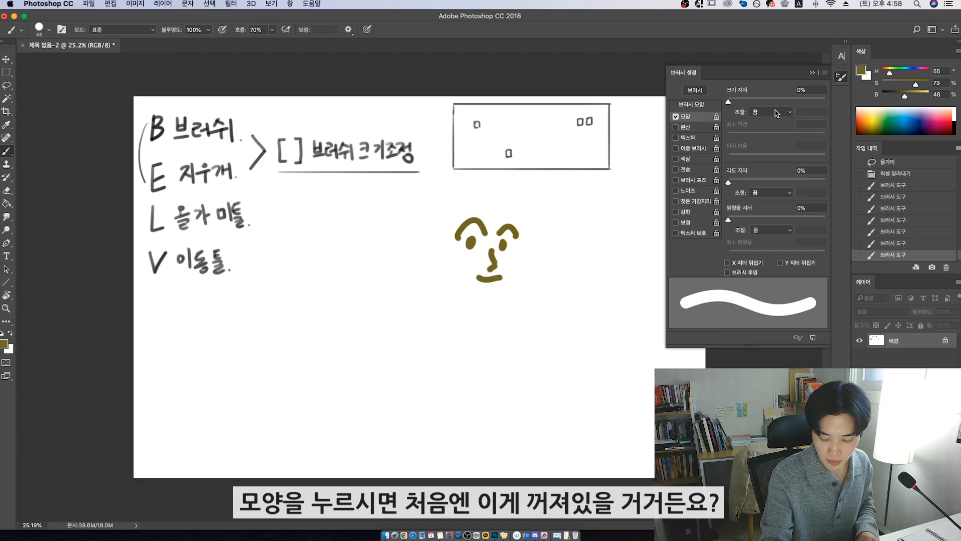
click(776, 112)
click(781, 127)
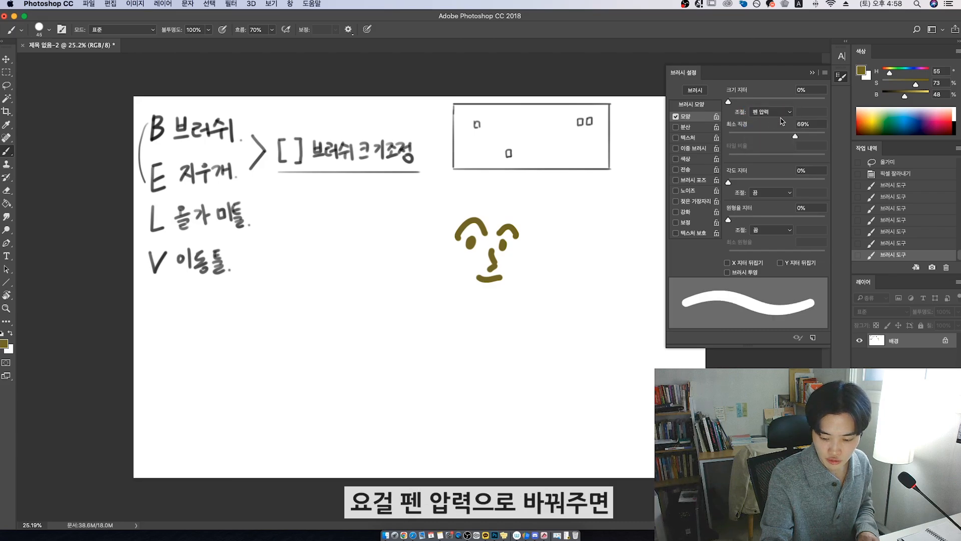
- Set the minimum diameter to 0% and draw two long tapered strokes beside the face
drag(795, 136, 703, 129)
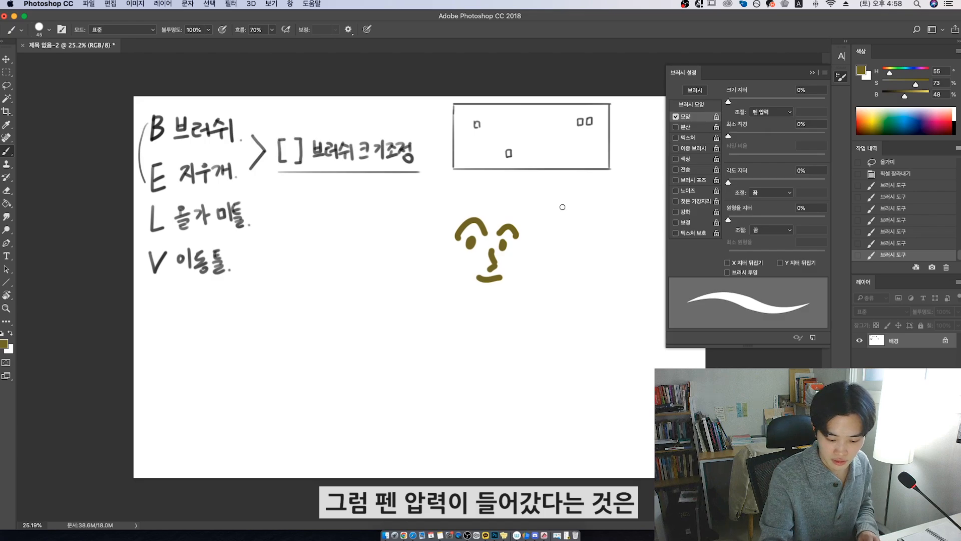
drag(563, 237, 546, 281)
mouse_move(591, 211)
mouse_down()
mouse_move(594, 257)
mouse_move(580, 288)
mouse_move(593, 310)
mouse_up()
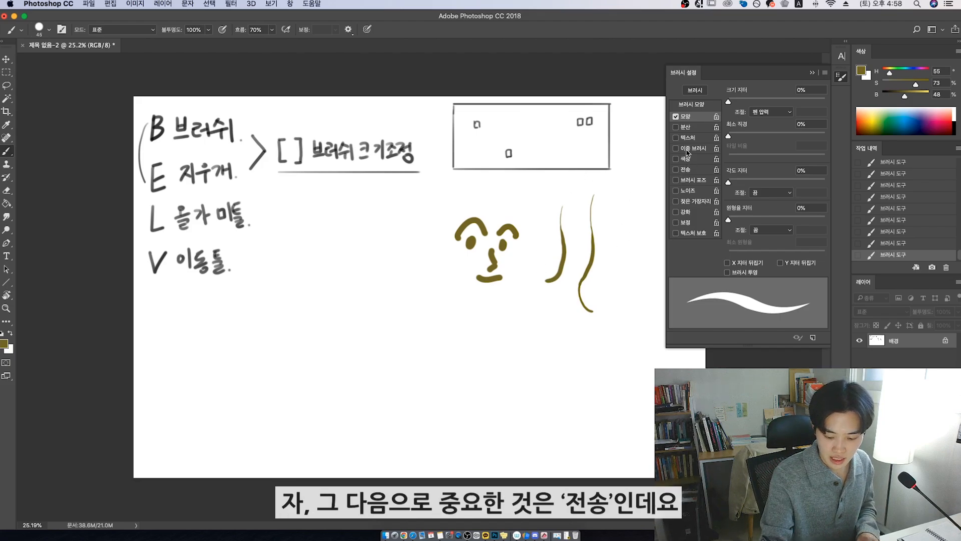
- Enable Transfer for the brush and set its opacity jitter control to Pen Pressure
click(677, 170)
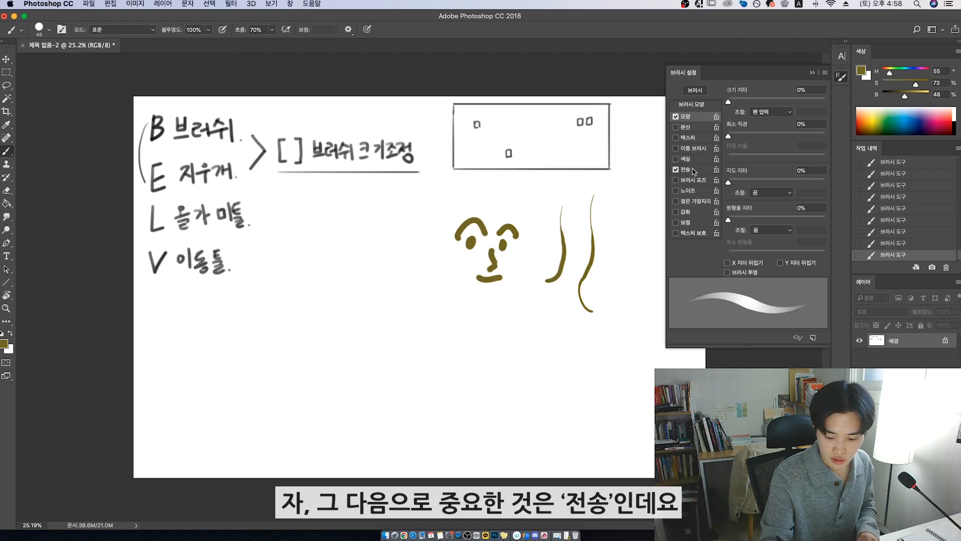
click(694, 170)
click(771, 113)
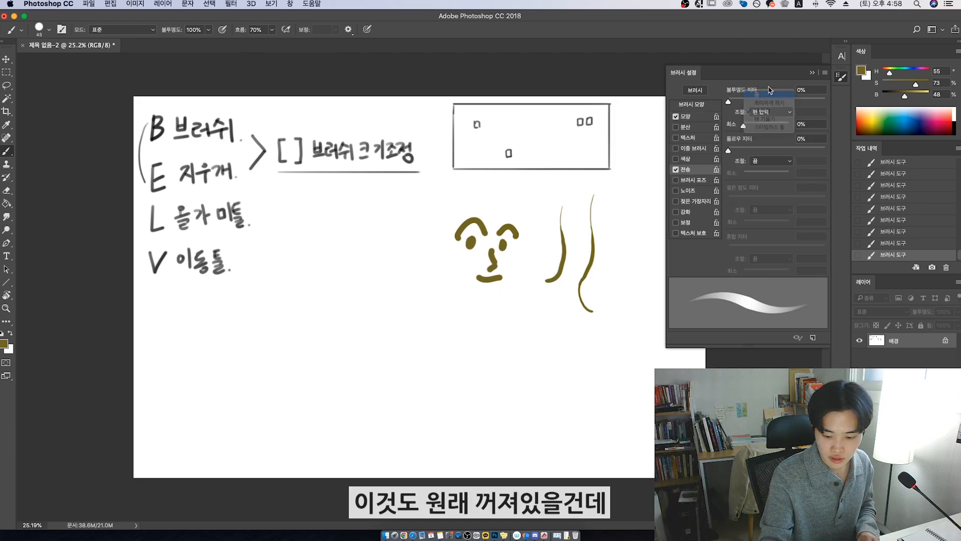
click(766, 92)
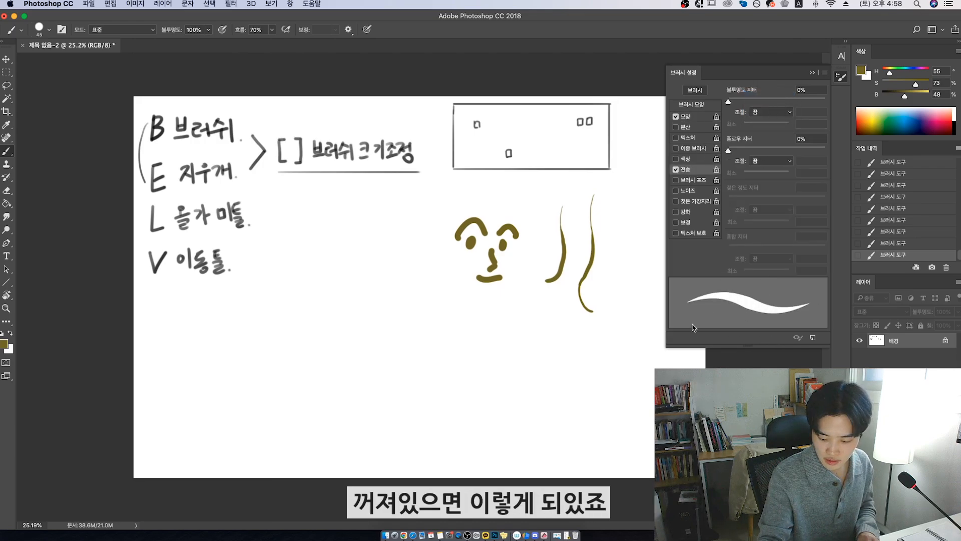
click(784, 113)
click(765, 127)
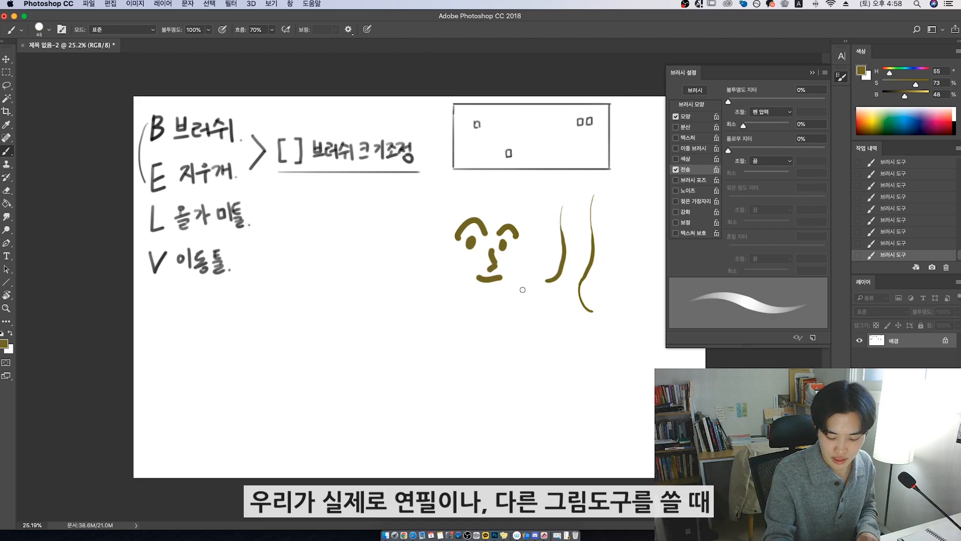
- Draw a wavy stroke of varying opacity below the face, undo it, and draw it again
drag(551, 312, 540, 323)
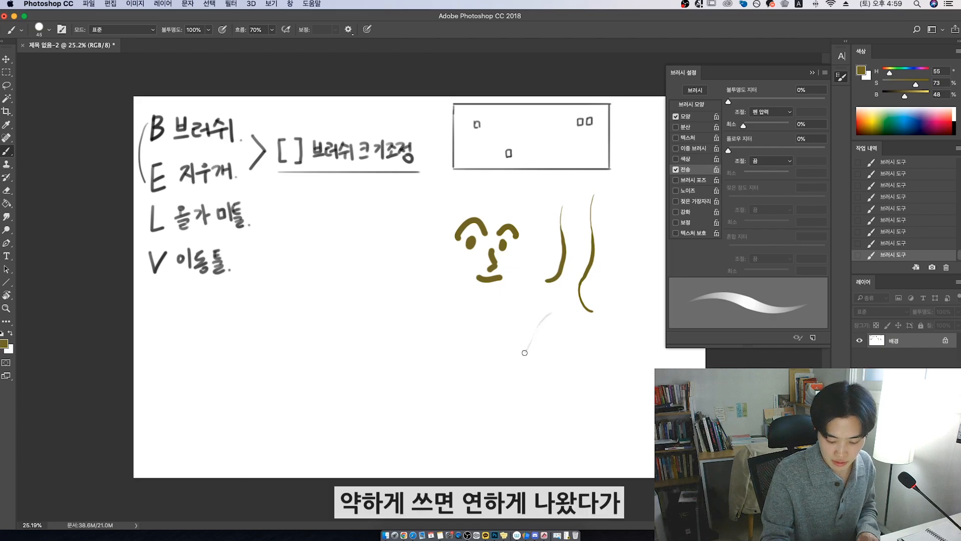
drag(514, 362, 452, 405)
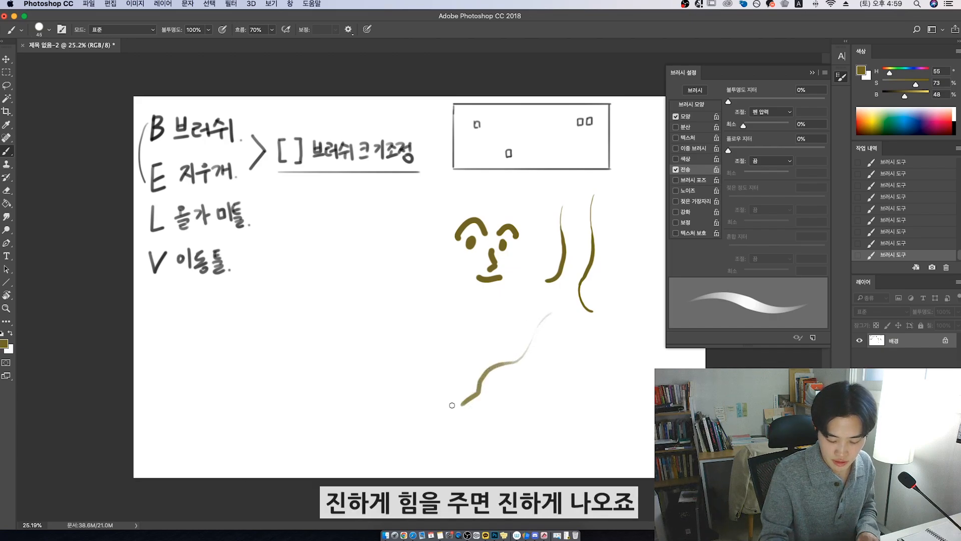
key(ctrl+z)
mouse_move(566, 315)
mouse_down()
mouse_move(522, 358)
mouse_move(485, 348)
mouse_move(474, 381)
mouse_move(453, 384)
mouse_up()
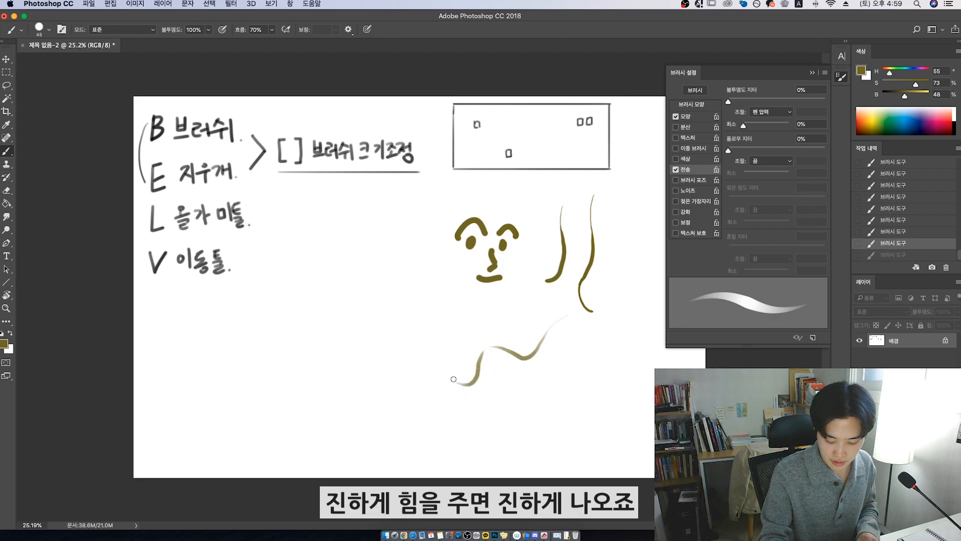
- Draw another wavy stroke above the first and a jagged stroke beside them, undoing the ellipse sketched around the tapered stroke
mouse_move(468, 330)
mouse_down()
mouse_move(532, 313)
mouse_move(559, 279)
mouse_up()
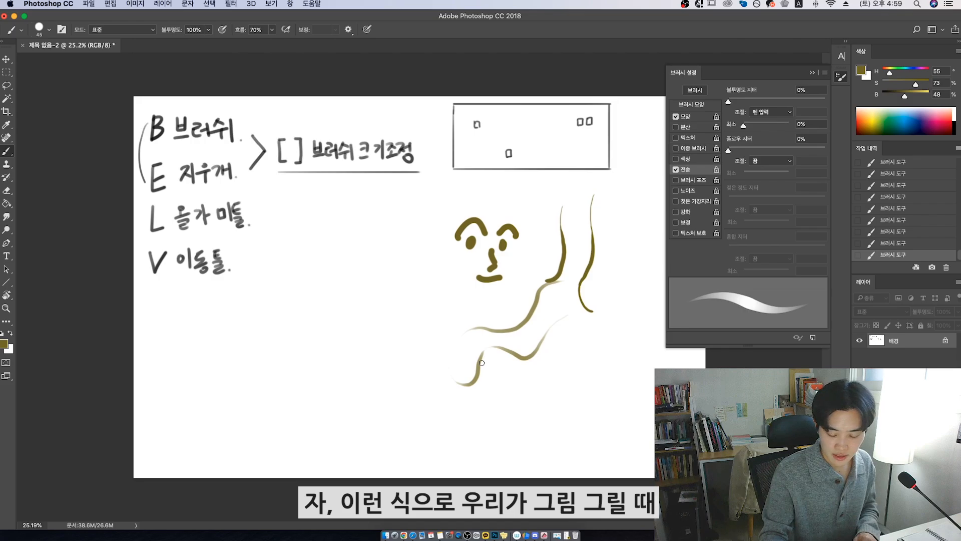
mouse_move(611, 297)
mouse_down()
mouse_move(568, 187)
mouse_move(634, 293)
mouse_up()
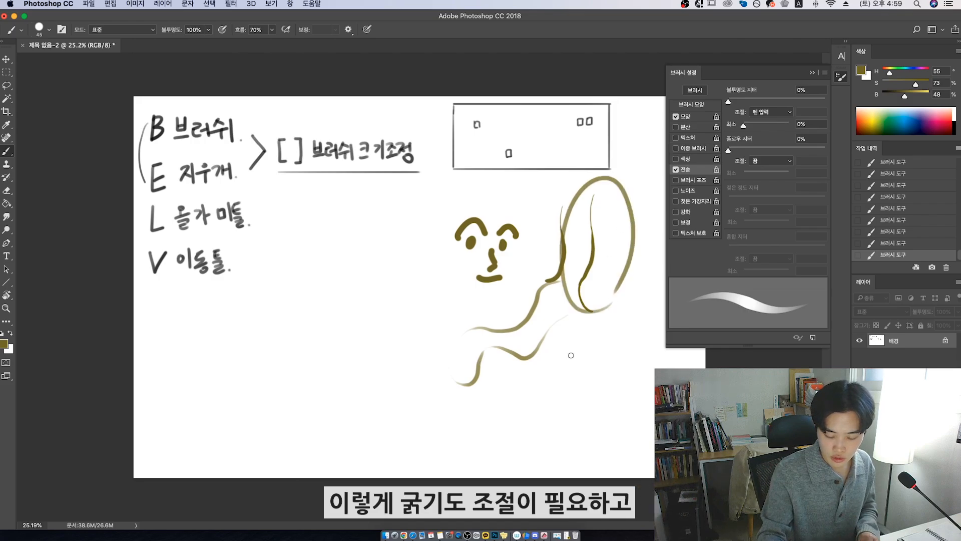
key(cmd+z)
mouse_move(544, 368)
mouse_down()
mouse_move(476, 350)
mouse_move(548, 370)
mouse_up()
key(super+z)
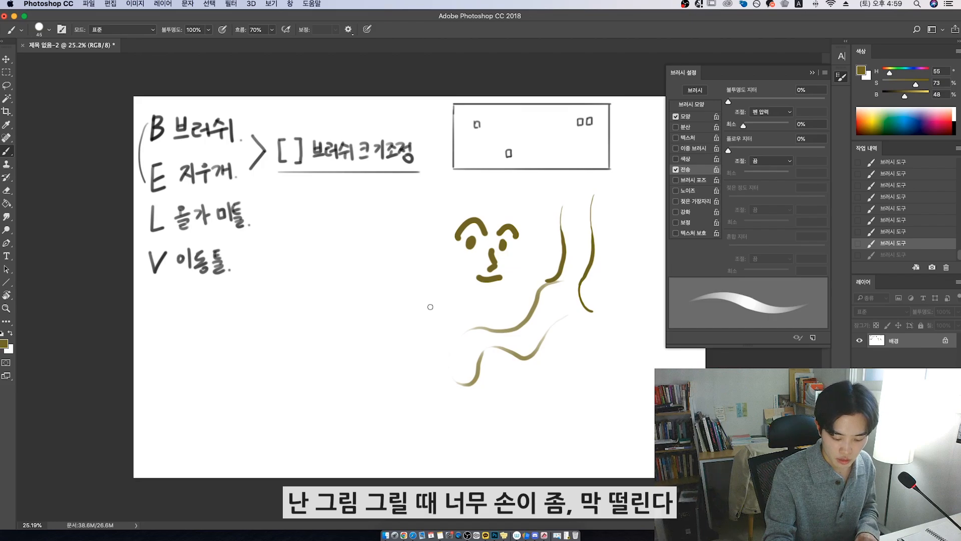
mouse_move(415, 332)
mouse_down()
mouse_move(395, 362)
mouse_move(404, 370)
mouse_move(402, 360)
mouse_move(392, 377)
mouse_move(365, 386)
mouse_up()
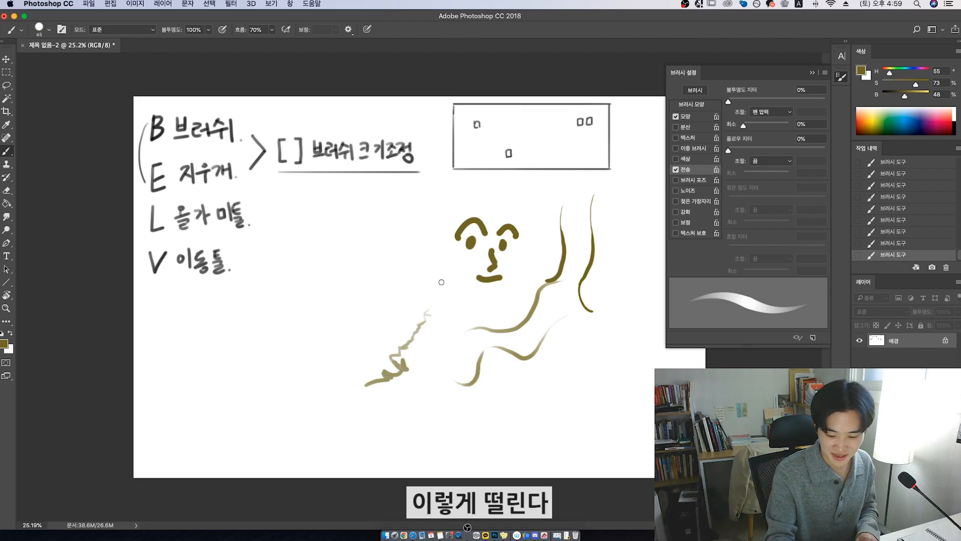
- Enable Smoothing for the brush and draw a curved stroke above the jagged one, redoing it once
click(677, 222)
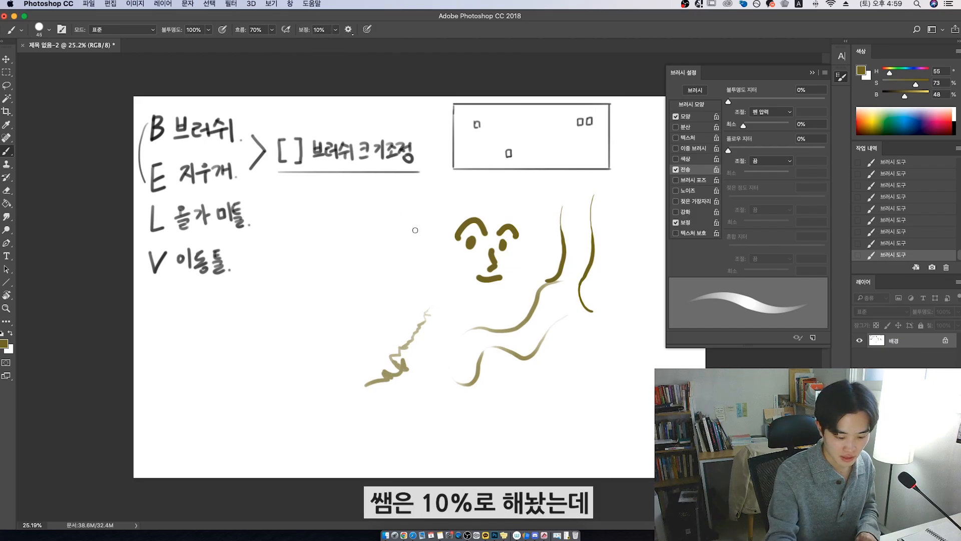
mouse_move(415, 230)
mouse_down()
mouse_move(388, 312)
mouse_move(355, 327)
mouse_up()
key(super+z)
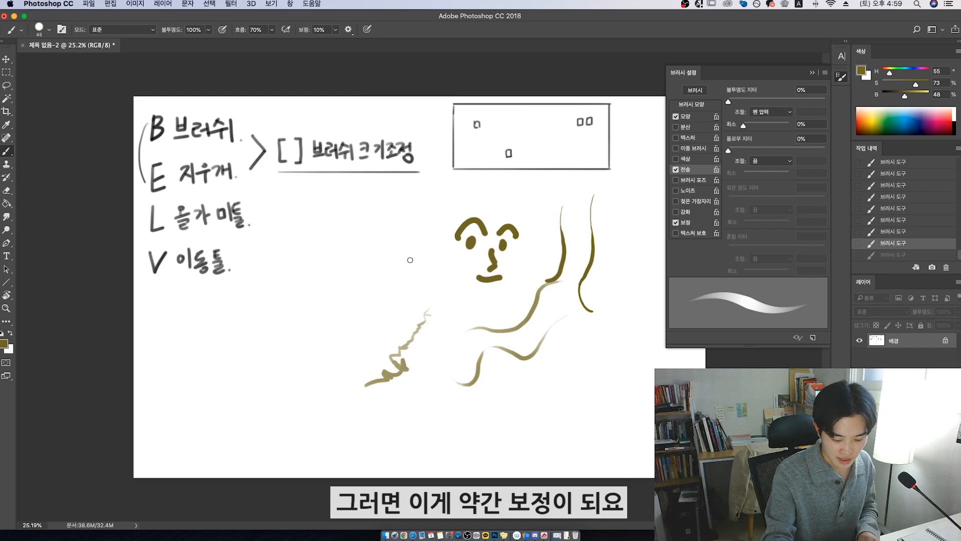
drag(397, 286, 351, 332)
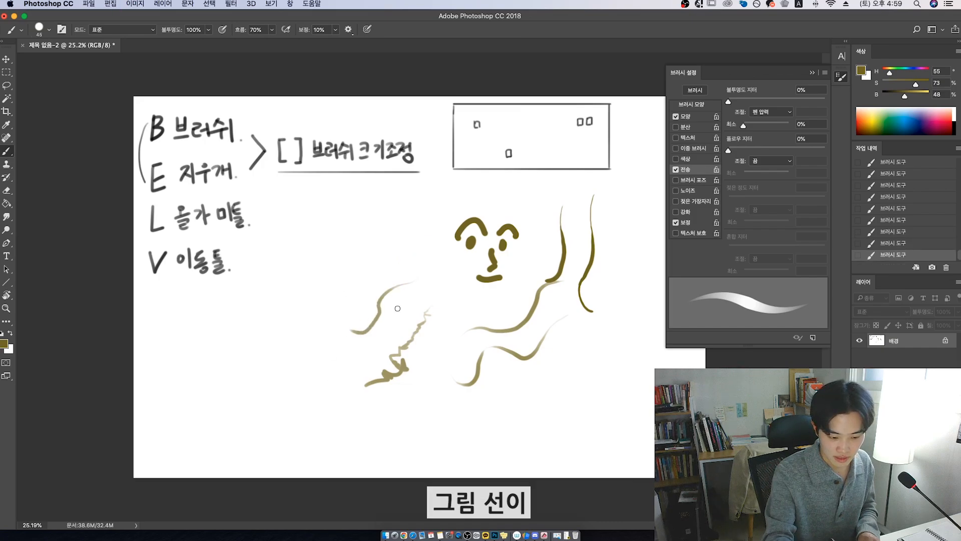
- Set the brush smoothing to 100% and draw three long curves around the jagged stroke
click(335, 30)
drag(333, 42, 376, 42)
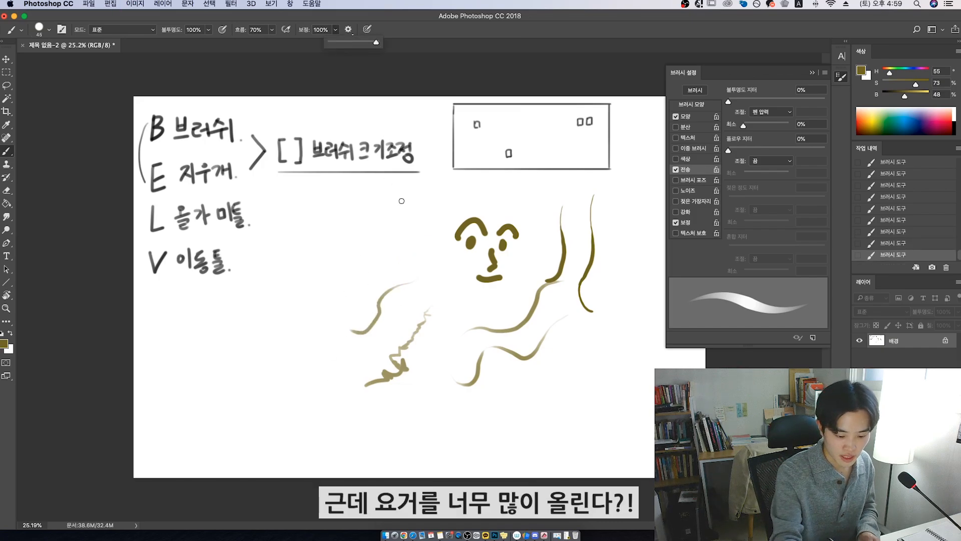
click(413, 192)
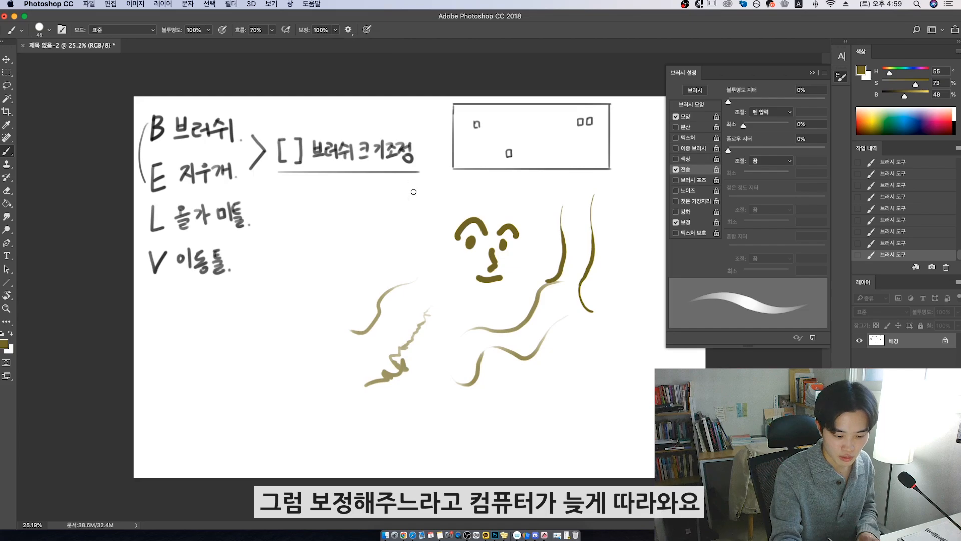
mouse_move(410, 220)
mouse_down()
mouse_move(363, 255)
mouse_move(346, 315)
mouse_move(311, 327)
mouse_move(298, 364)
mouse_move(325, 387)
mouse_move(380, 405)
mouse_move(451, 392)
mouse_move(464, 417)
mouse_move(520, 379)
mouse_move(545, 412)
mouse_up()
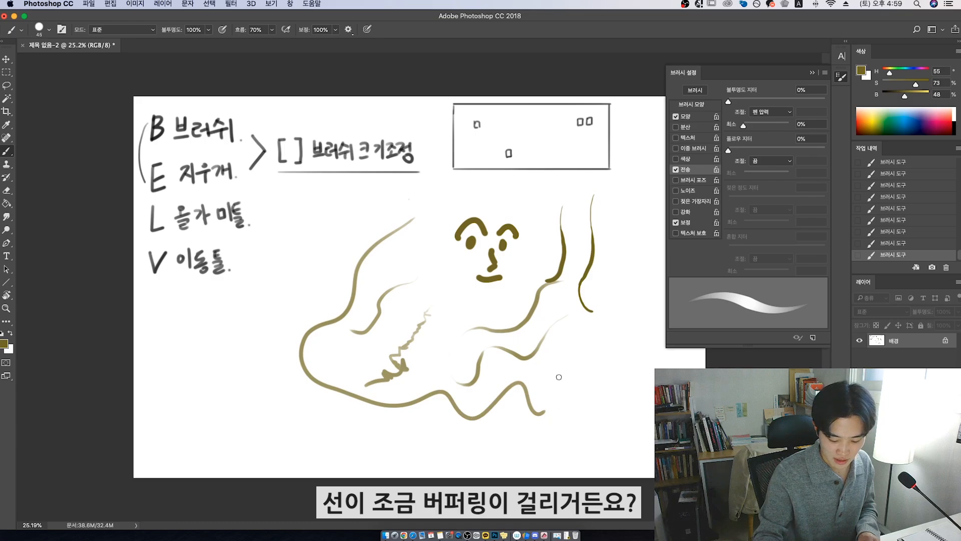
mouse_move(513, 442)
mouse_down()
mouse_move(426, 460)
mouse_move(308, 412)
mouse_move(277, 295)
mouse_move(369, 264)
mouse_up()
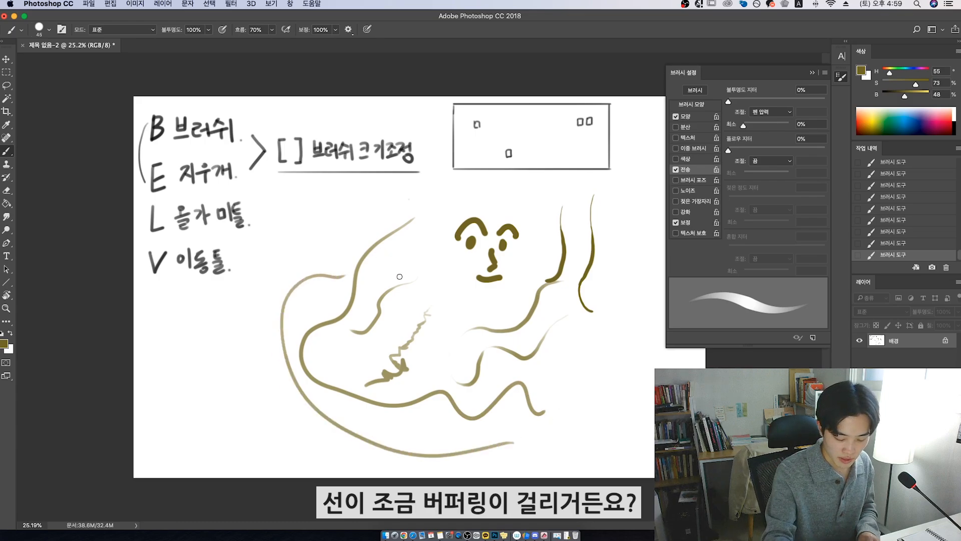
mouse_move(349, 216)
mouse_down()
mouse_move(316, 232)
mouse_move(268, 316)
mouse_up()
- Set the brush smoothing to 10% and undo the last test stroke
click(336, 29)
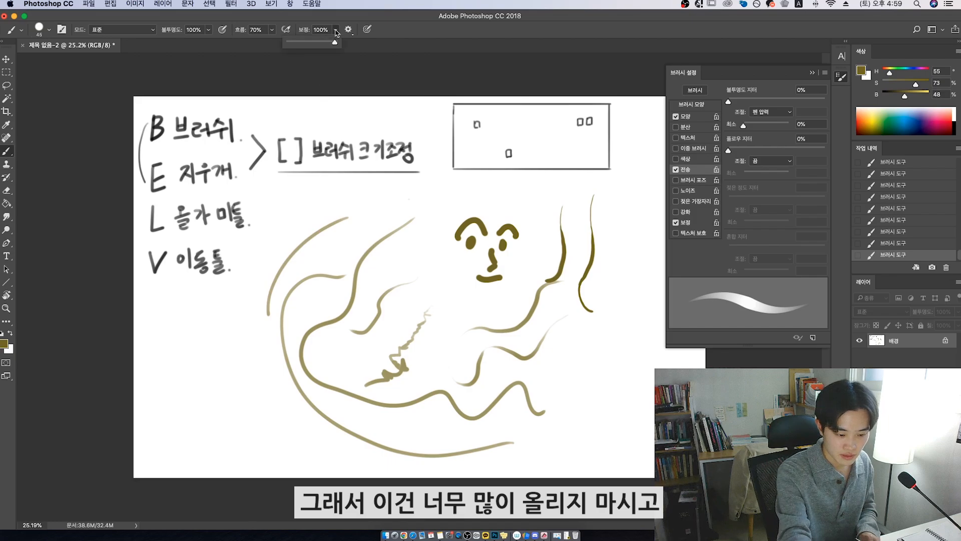
drag(339, 42, 296, 51)
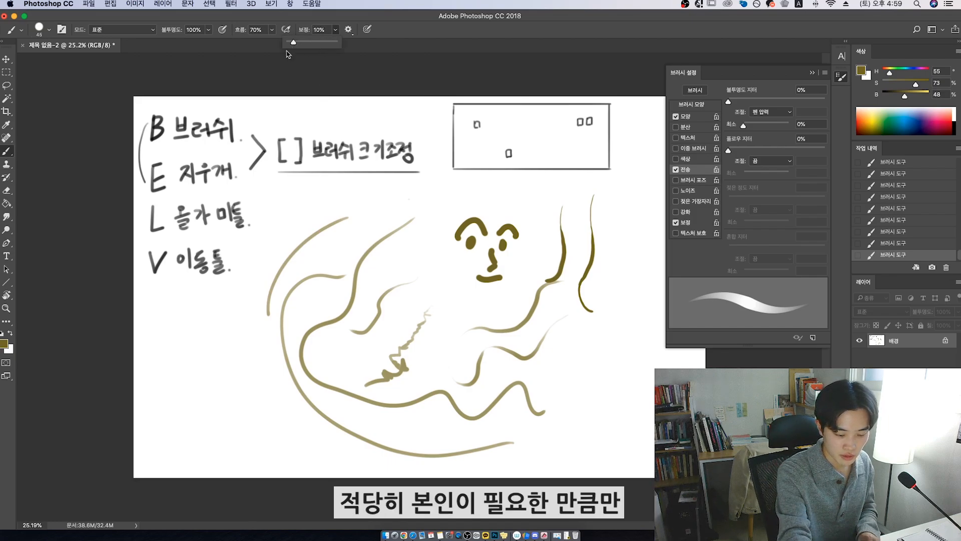
key(ctrl+z)
- Lasso the face and all the practice strokes below the notes and cut them from the canvas
key(l)
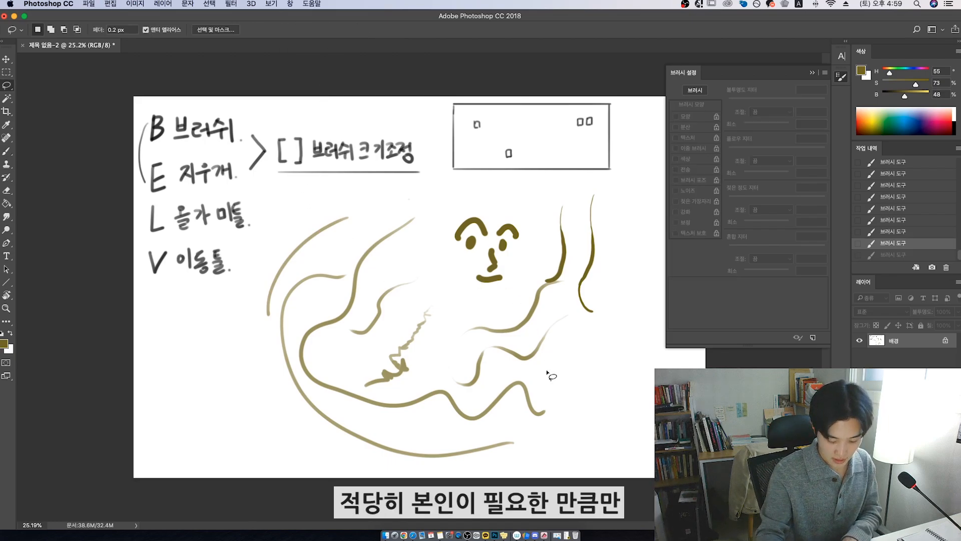
mouse_move(566, 451)
mouse_down()
mouse_move(400, 485)
mouse_move(272, 250)
mouse_move(535, 198)
mouse_move(629, 354)
mouse_move(523, 482)
mouse_up()
key(ctrl+x)
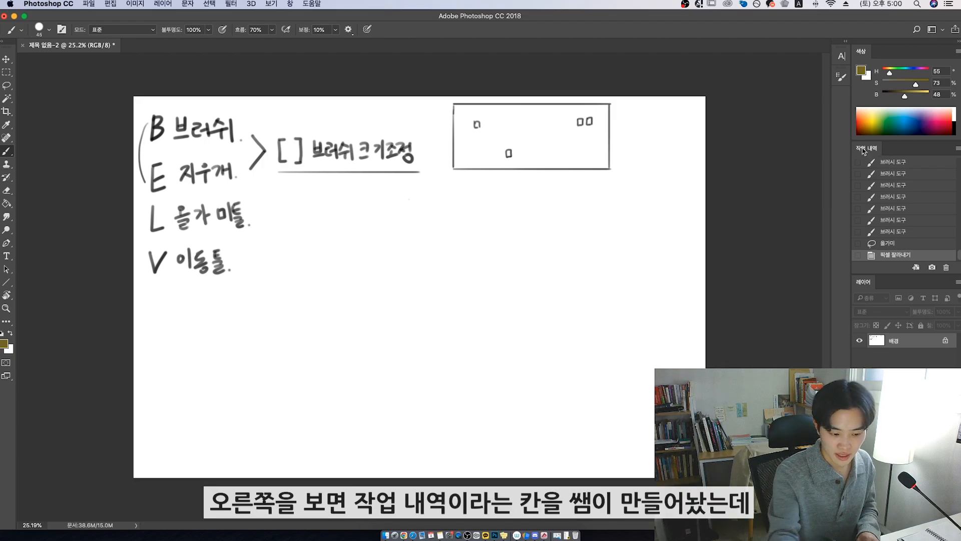
- Check where the History panel is switched on among the available windows
click(289, 4)
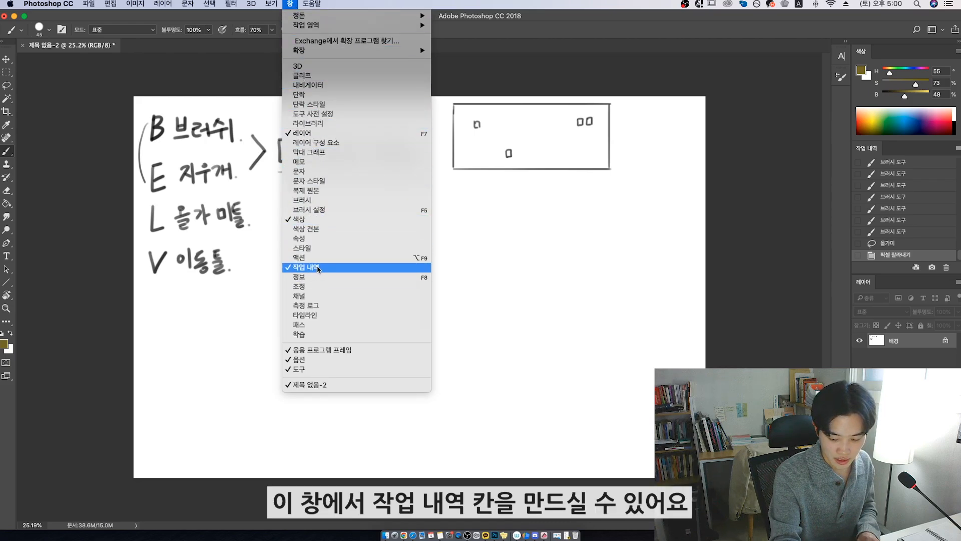
click(477, 155)
- Reduce the brush size to 30 and draw a face in profile with an eye, jaw line and ear below the rectangle
drag(456, 216, 486, 234)
key(super+z)
key(bracketleft)
key(bracketleft)
key(bracketleft)
key(super+z)
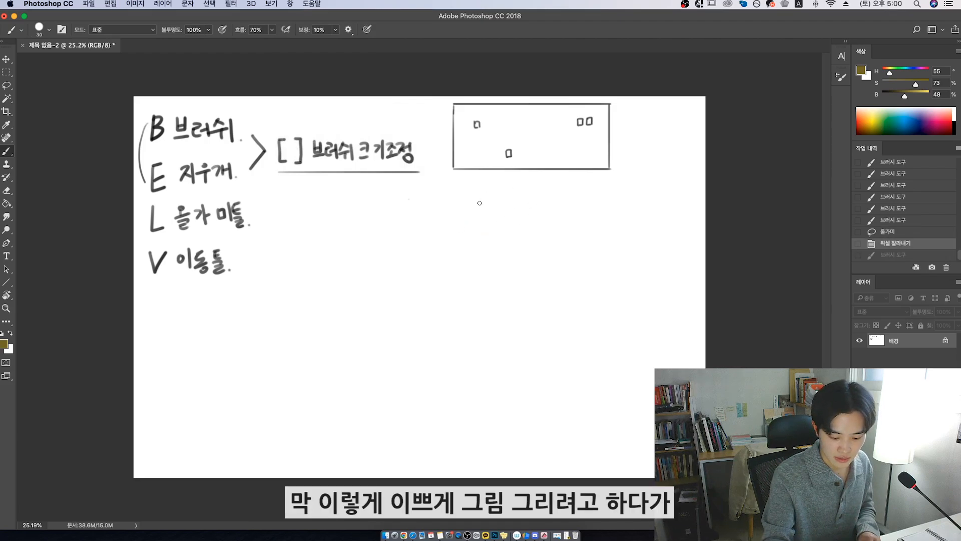
mouse_move(486, 233)
mouse_down()
mouse_move(475, 259)
mouse_move(484, 301)
mouse_up()
drag(503, 238, 511, 239)
drag(499, 240, 499, 247)
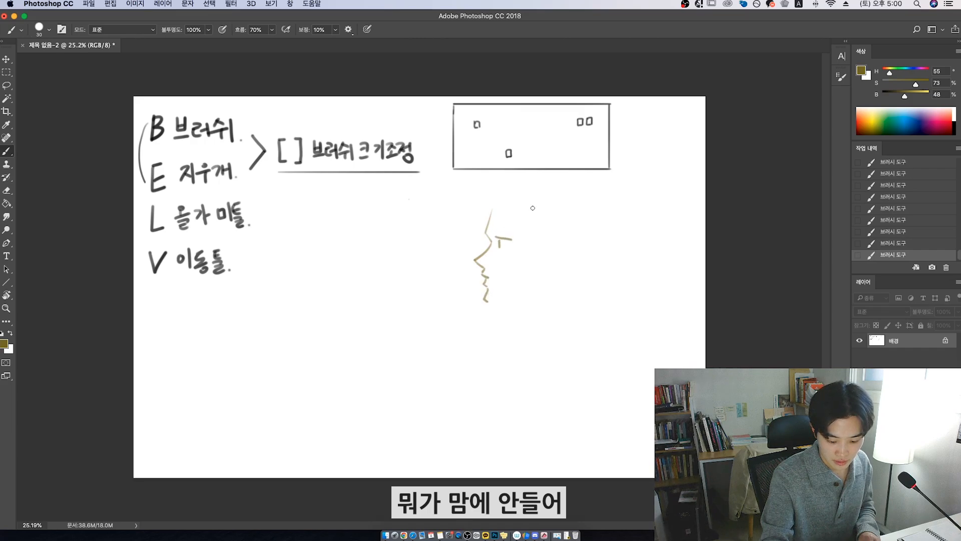
mouse_move(485, 300)
mouse_down()
mouse_move(517, 286)
mouse_move(539, 249)
mouse_up()
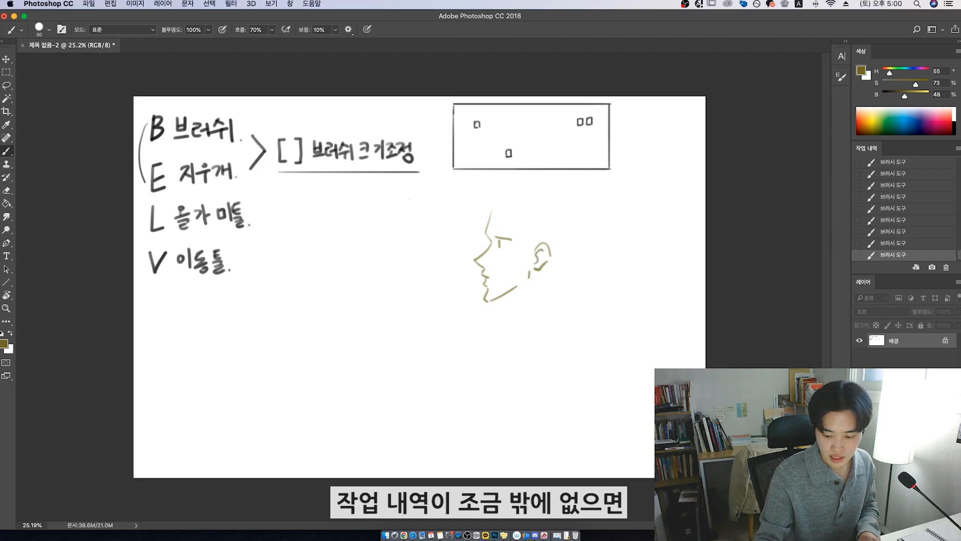
- Step back in the history to the state before the ear was drawn and look through the recorded states
scroll(895, 234, up, 1)
scroll(895, 235, down, 1)
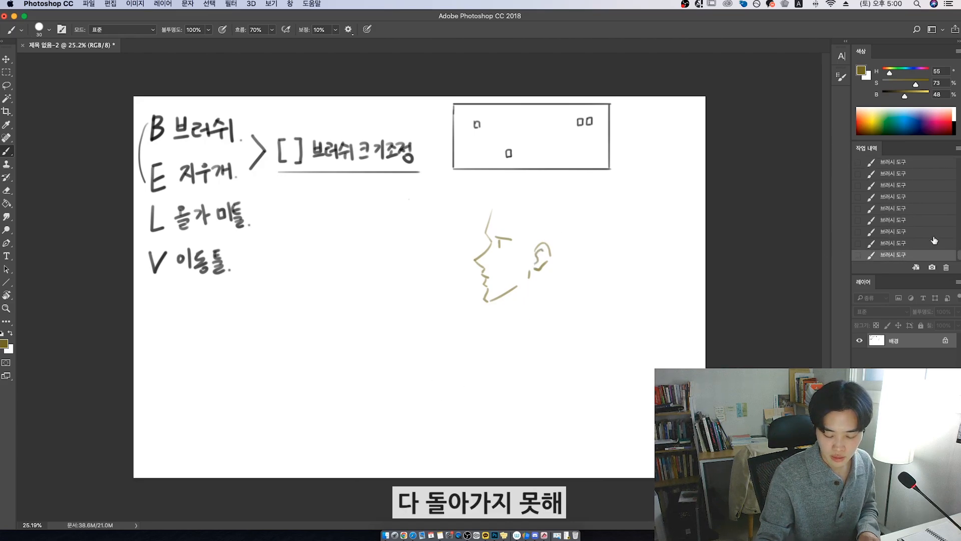
click(905, 210)
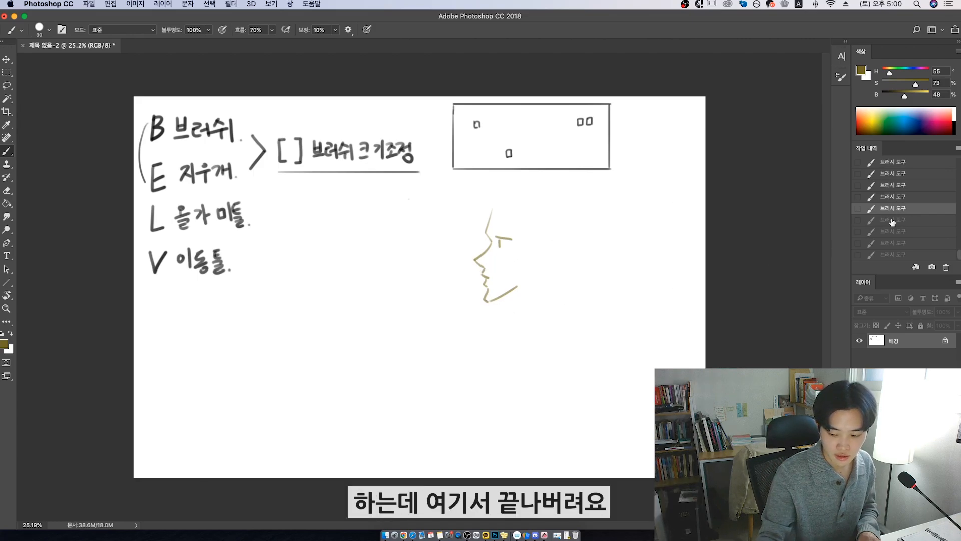
scroll(896, 210, up, 5)
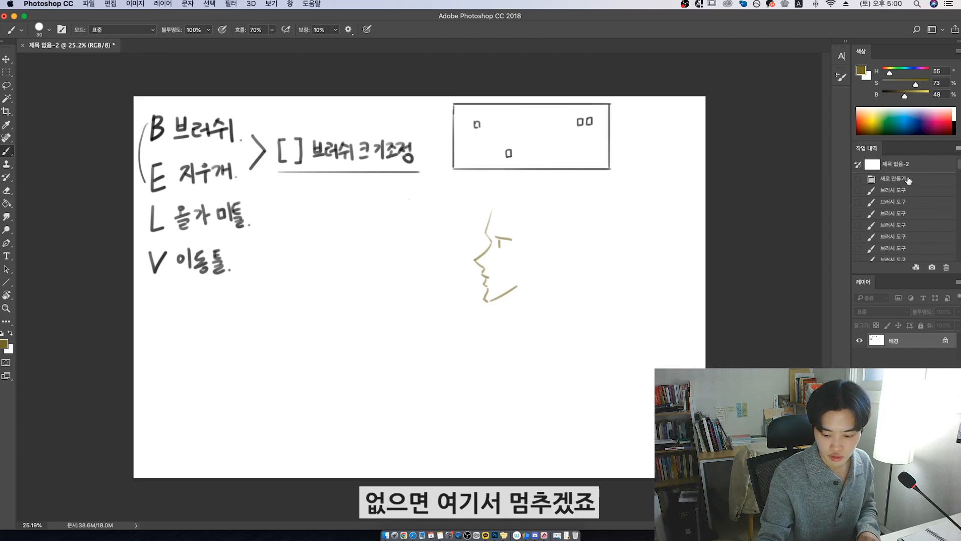
drag(960, 161, 960, 262)
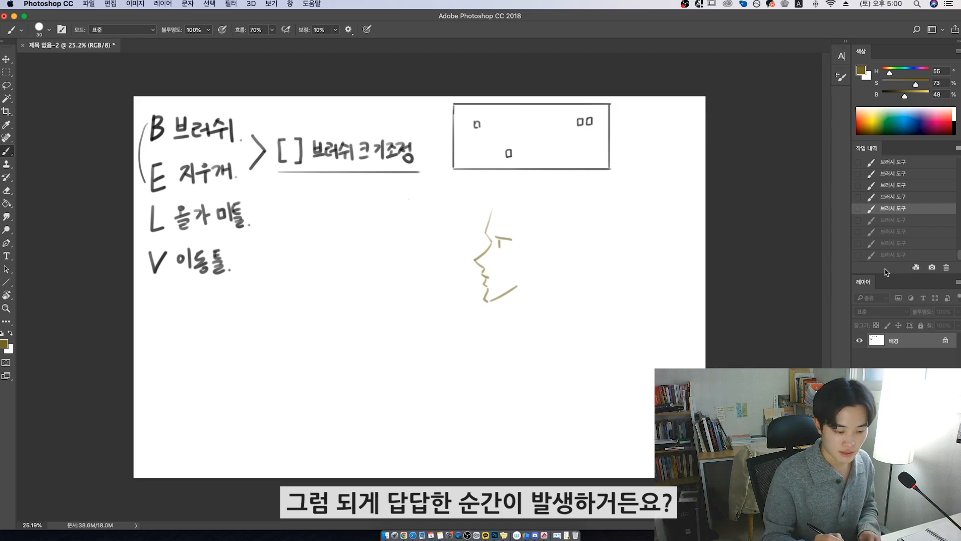
- Redraw the jaw line and ear, and handwrite "작업내역 ctrl+k." beside the head
drag(518, 285, 536, 264)
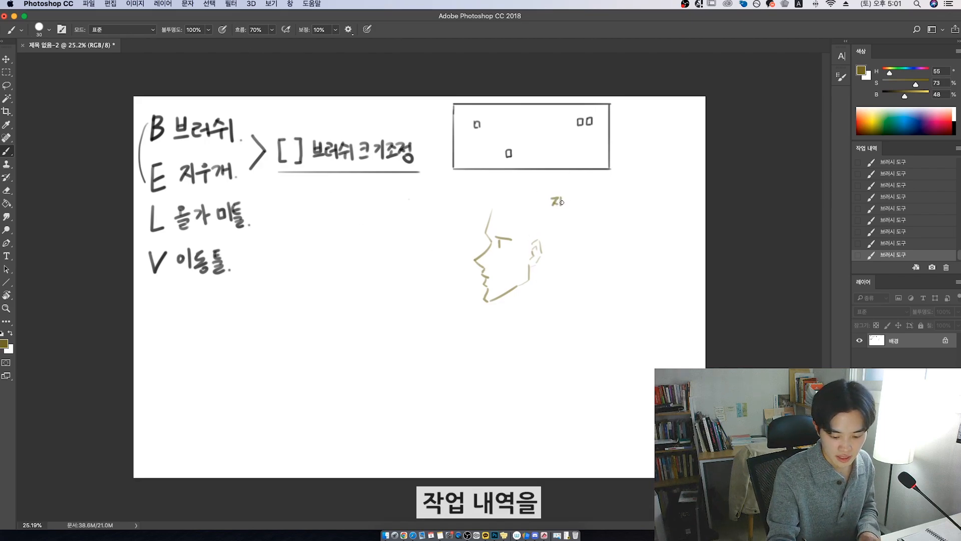
mouse_move(576, 198)
mouse_down()
mouse_move(606, 197)
mouse_move(608, 210)
mouse_move(555, 234)
mouse_move(594, 231)
mouse_up()
drag(590, 229, 616, 235)
click(620, 231)
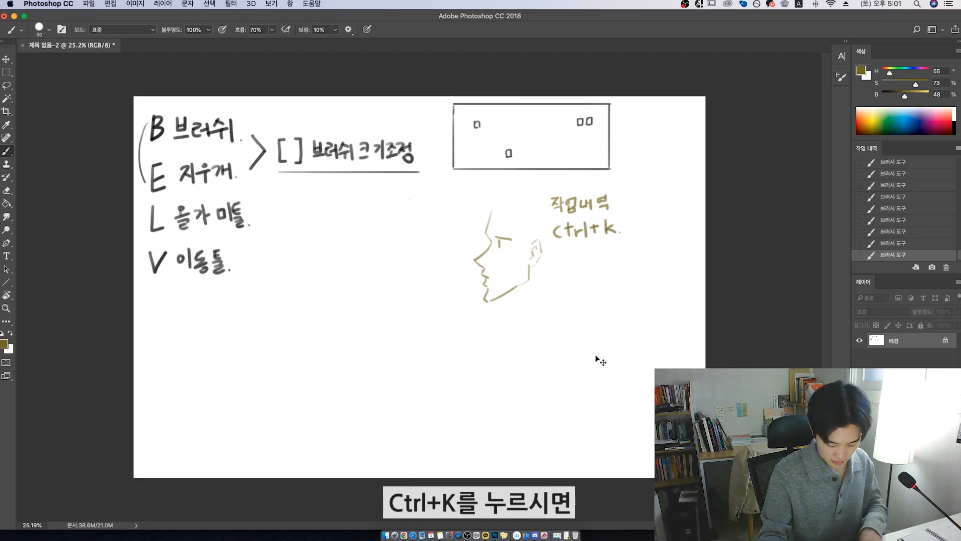
- Open the Performance preferences, inspect the History States setting, and move the dialog clear of the handwritten note
key(ctrl+k)
drag(367, 178, 373, 152)
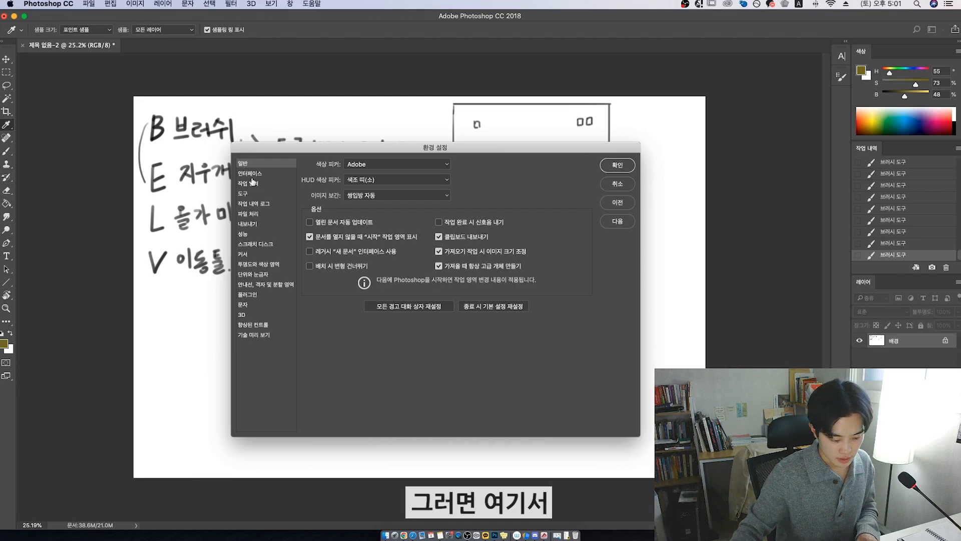
click(255, 233)
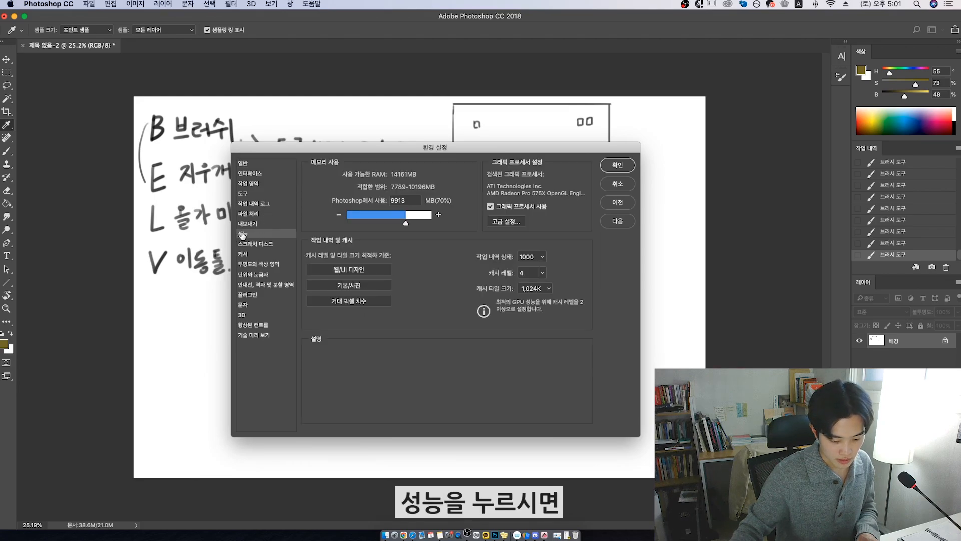
mouse_move(539, 265)
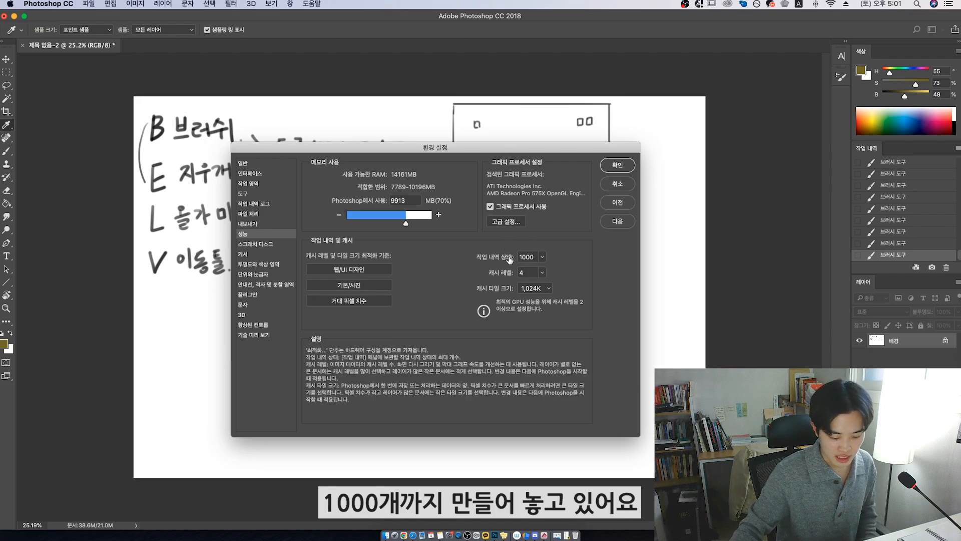
drag(528, 144, 363, 139)
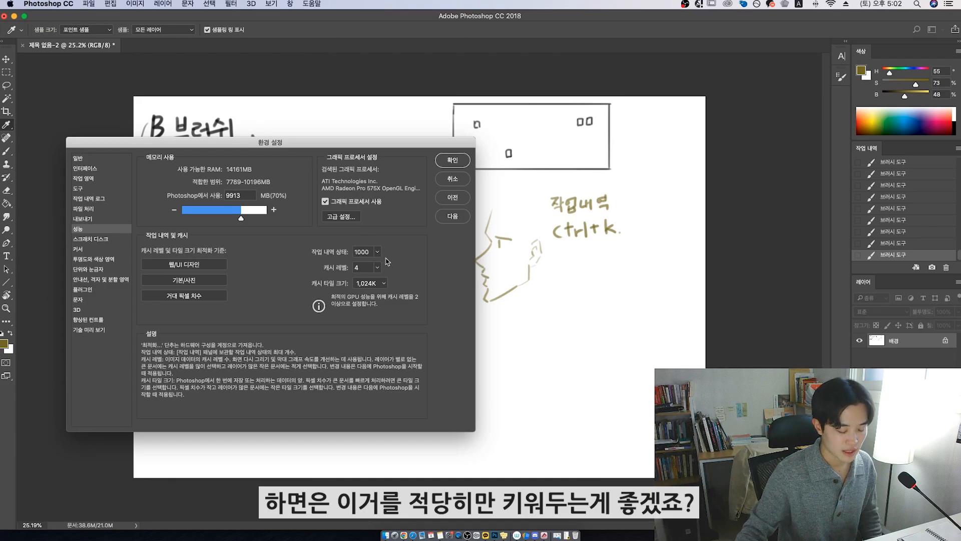
- Try 300 and 500 as the number of history states and set it back to 1000
drag(373, 256, 331, 251)
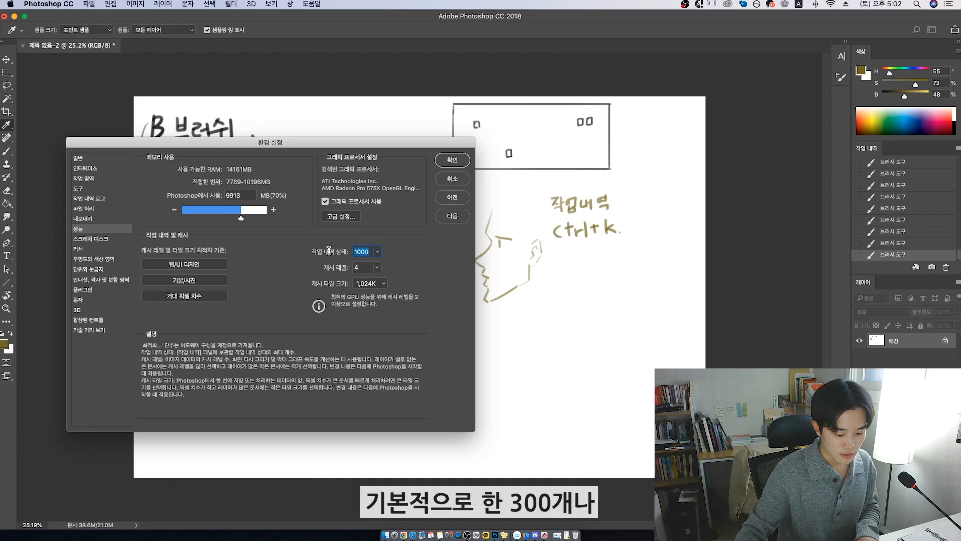
text(300)
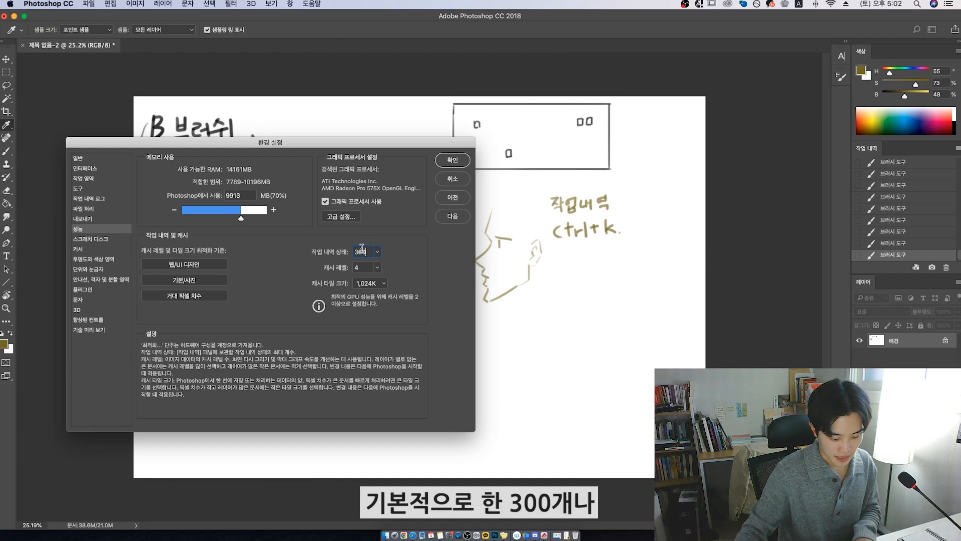
drag(370, 251, 342, 255)
text(500)
text(1)
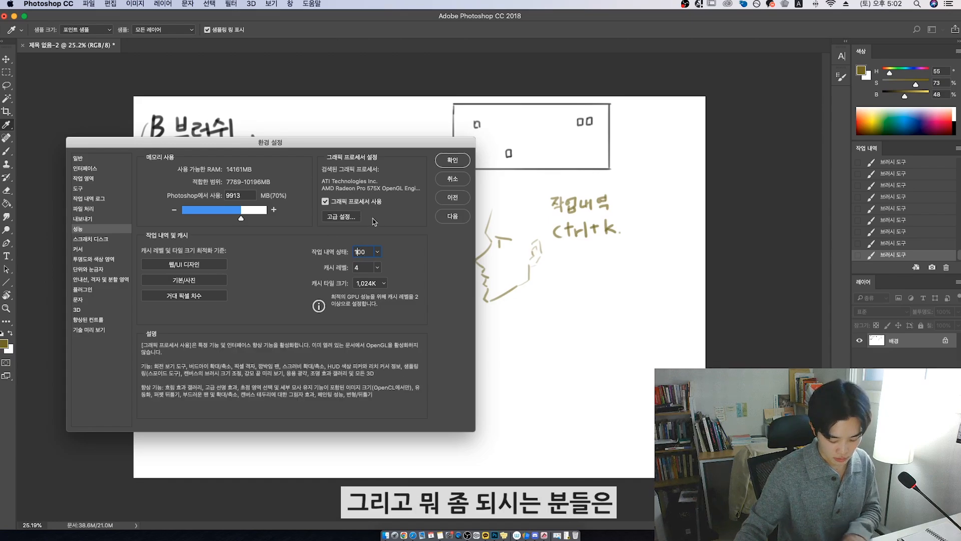
text(0)
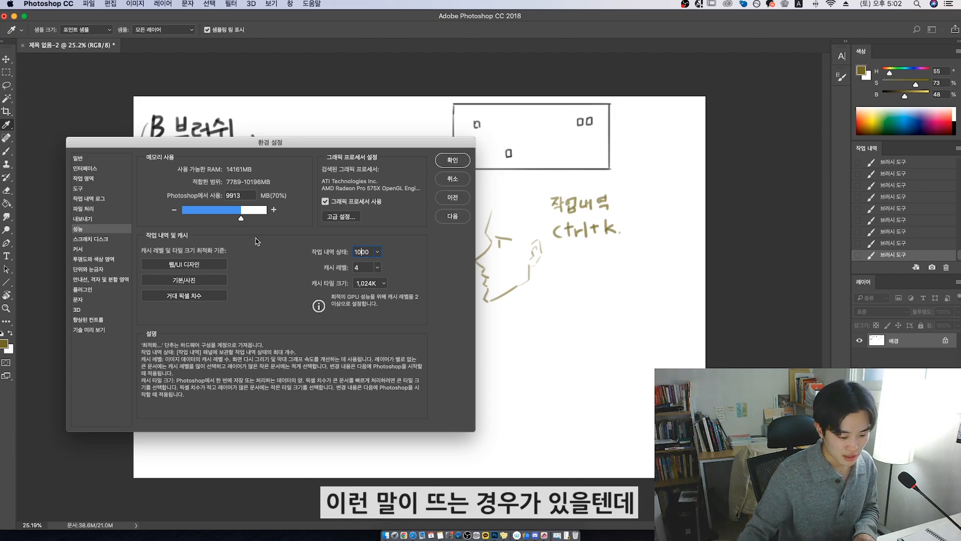
- Examine the Scratch Disks preferences for the active drive and its free space, and return to the Performance settings
click(103, 210)
click(92, 238)
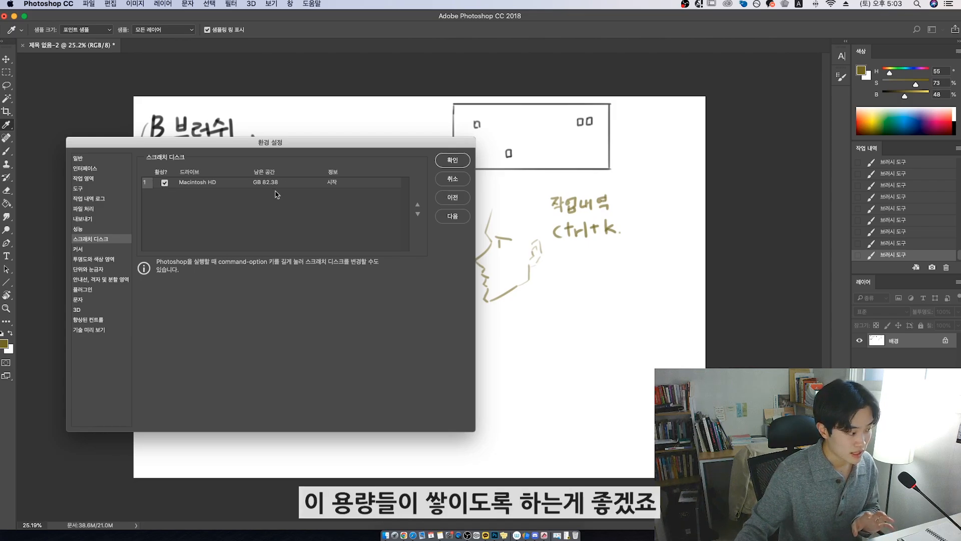
click(106, 229)
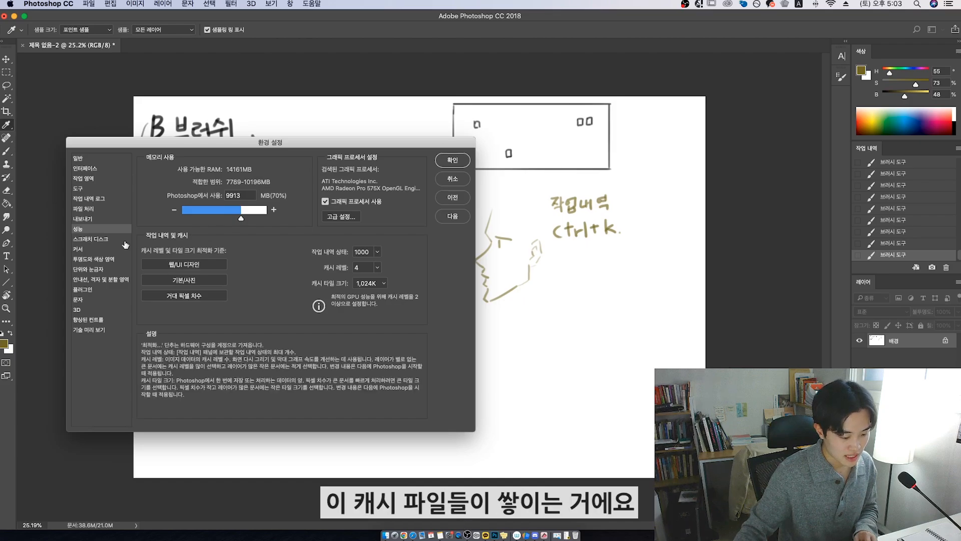
- Check the Scratch Disks preferences and close the preferences without applying anything
click(120, 240)
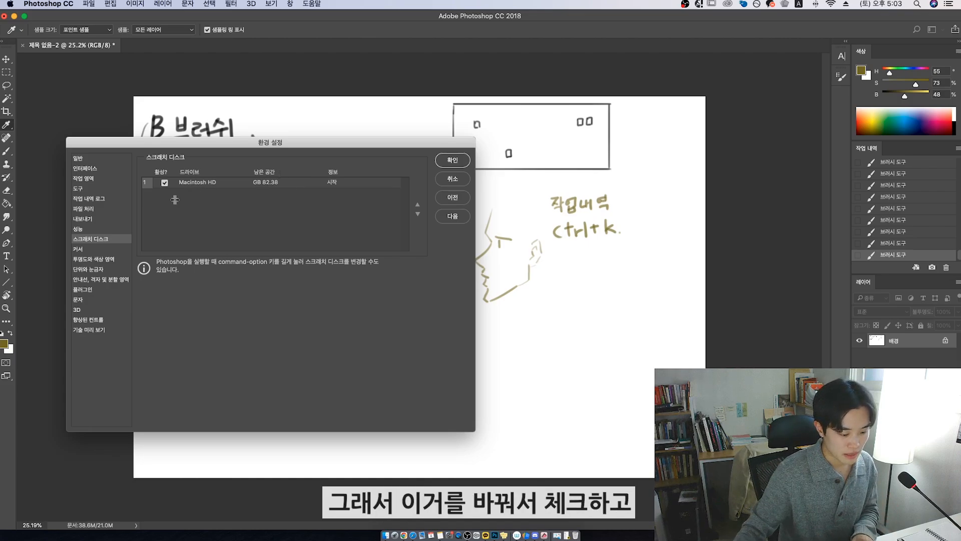
click(464, 184)
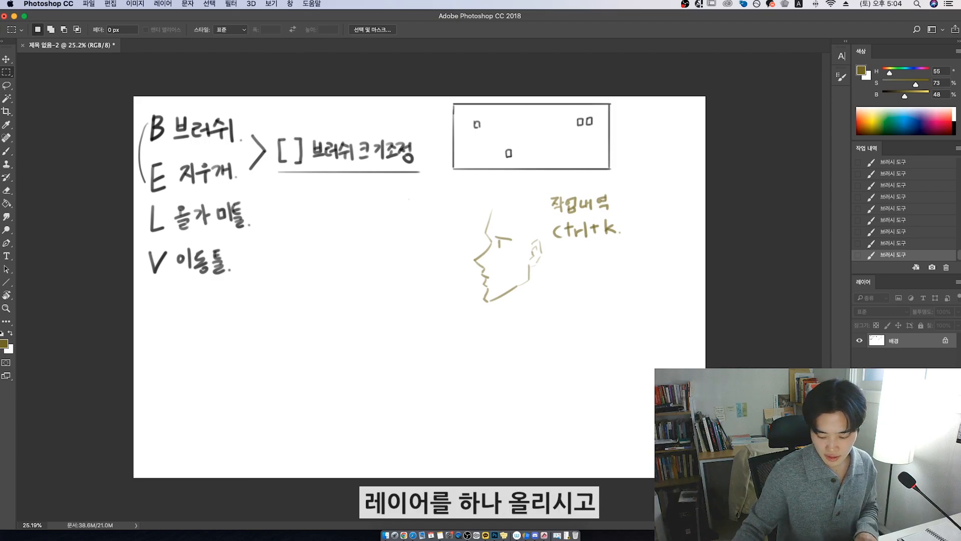
- Add a new layer and brush a stack of long, evenly spaced horizontal practice lines below the underlined brush-size note
click(932, 524)
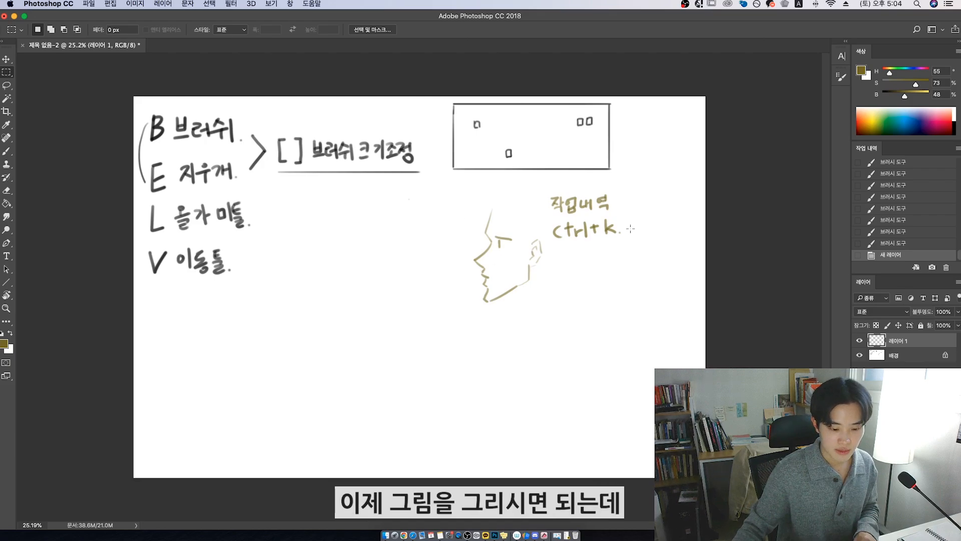
key(b)
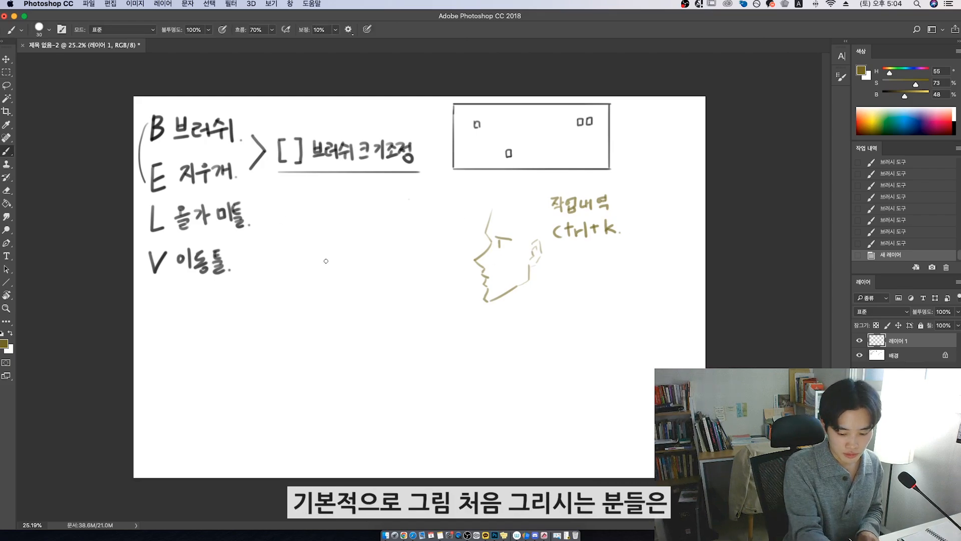
click(279, 207)
drag(281, 206, 444, 206)
key(super+z)
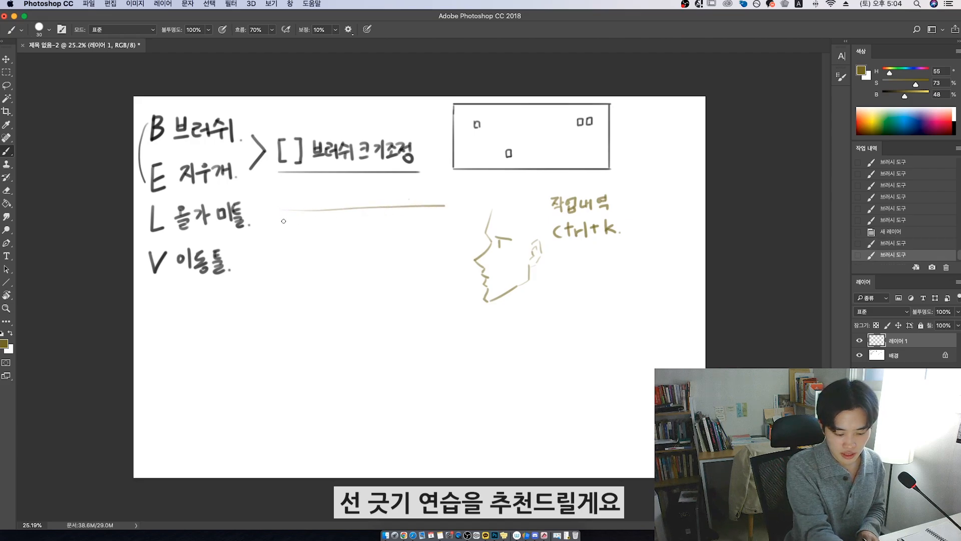
drag(284, 221, 442, 220)
mouse_move(286, 233)
mouse_down()
mouse_move(438, 231)
mouse_move(305, 244)
mouse_move(444, 240)
mouse_up()
mouse_move(281, 253)
mouse_down()
mouse_move(448, 251)
mouse_move(292, 266)
mouse_move(446, 264)
mouse_up()
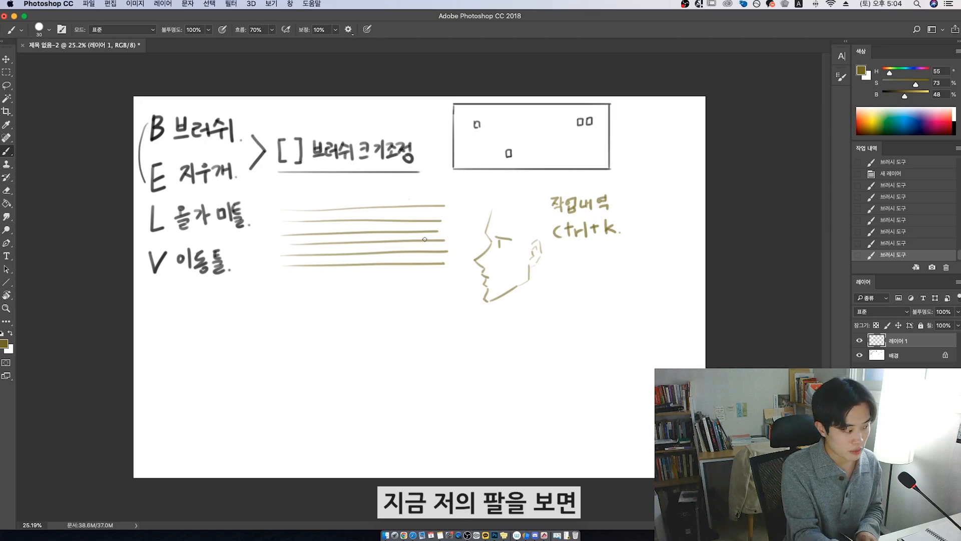
drag(283, 273, 441, 270)
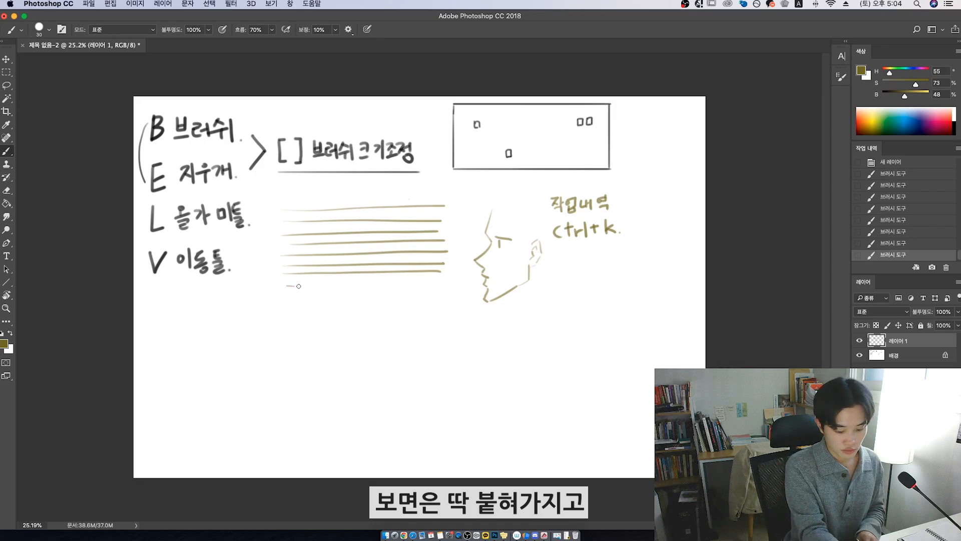
drag(299, 286, 444, 285)
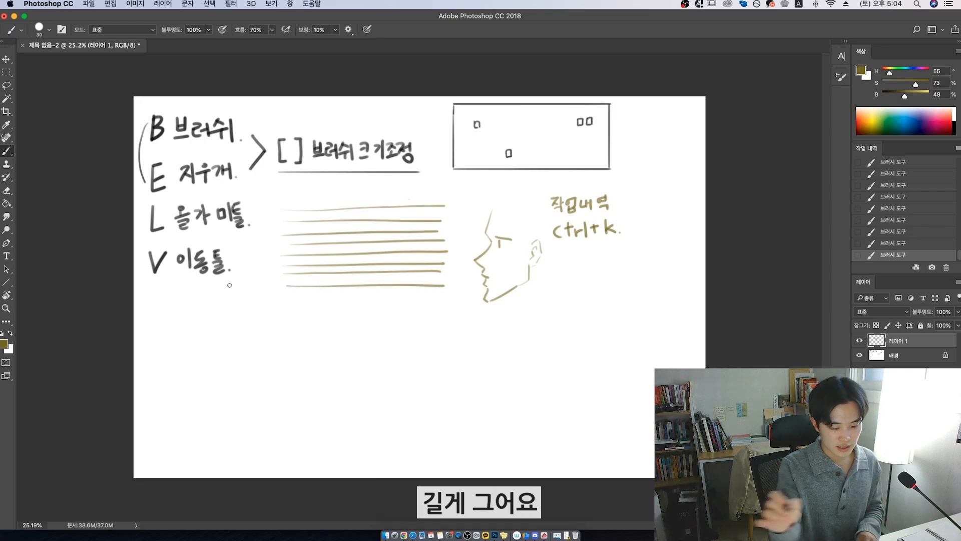
drag(286, 297, 459, 304)
drag(287, 314, 456, 310)
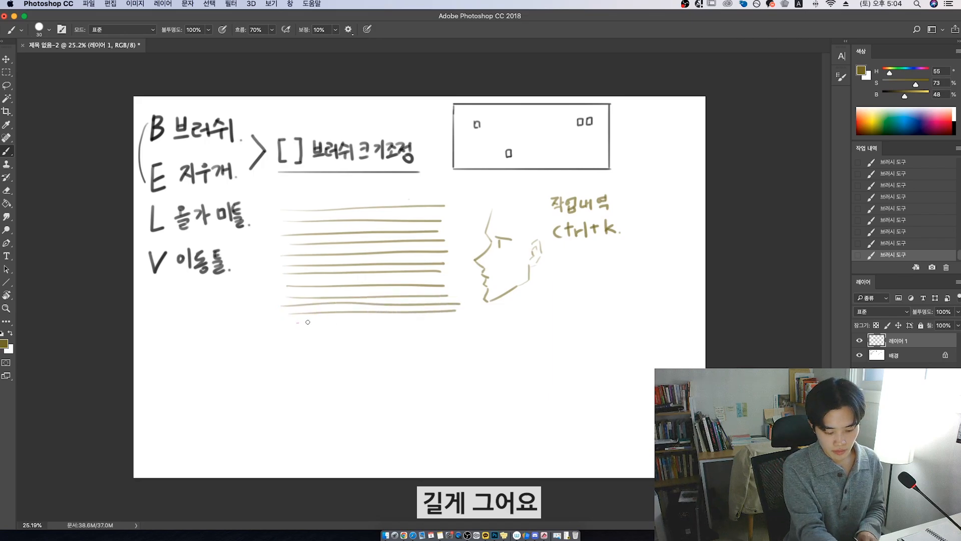
drag(307, 322, 441, 319)
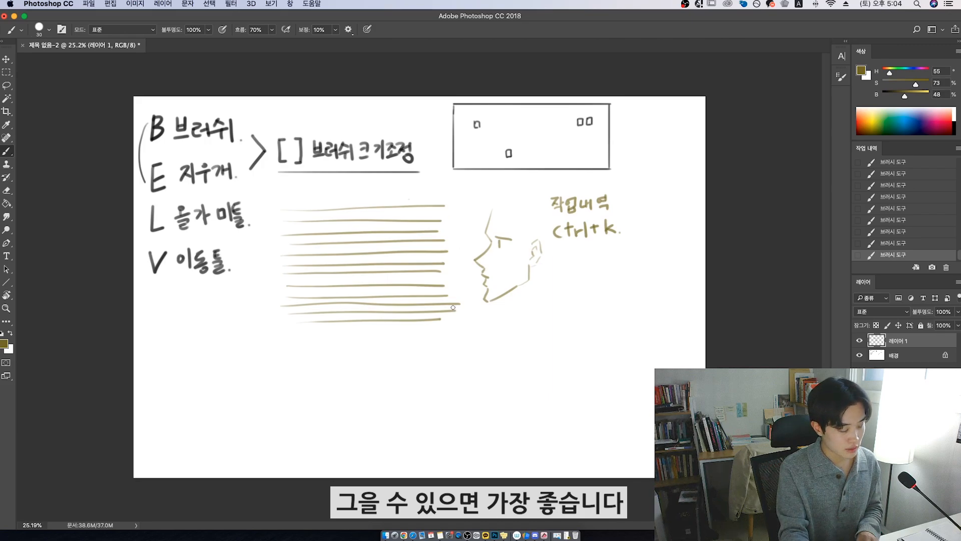
- Brush evenly spaced vertical practice lines across the horizontal ones to form a grid
mouse_move(296, 210)
mouse_down()
mouse_move(296, 323)
mouse_move(303, 251)
mouse_move(303, 316)
mouse_up()
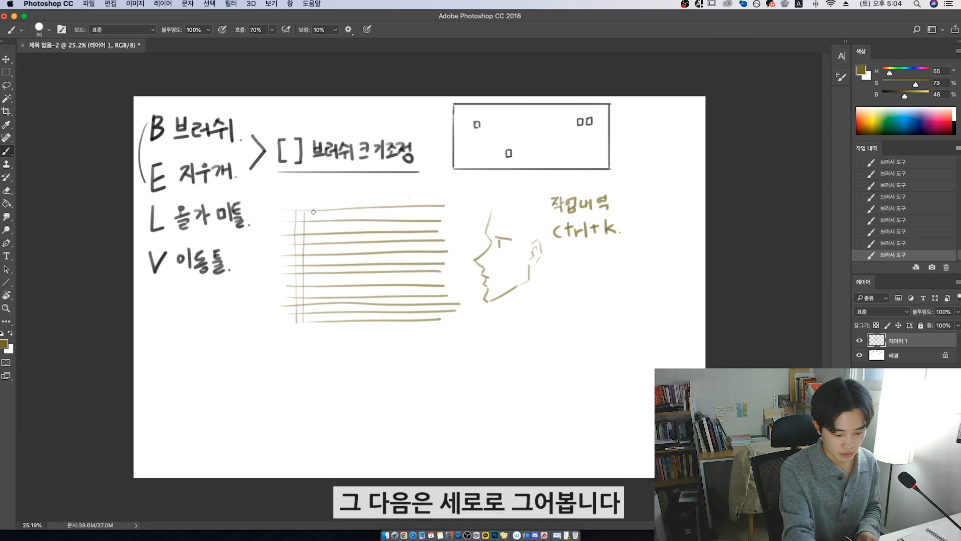
drag(313, 212, 313, 323)
drag(322, 211, 321, 319)
drag(347, 208, 345, 317)
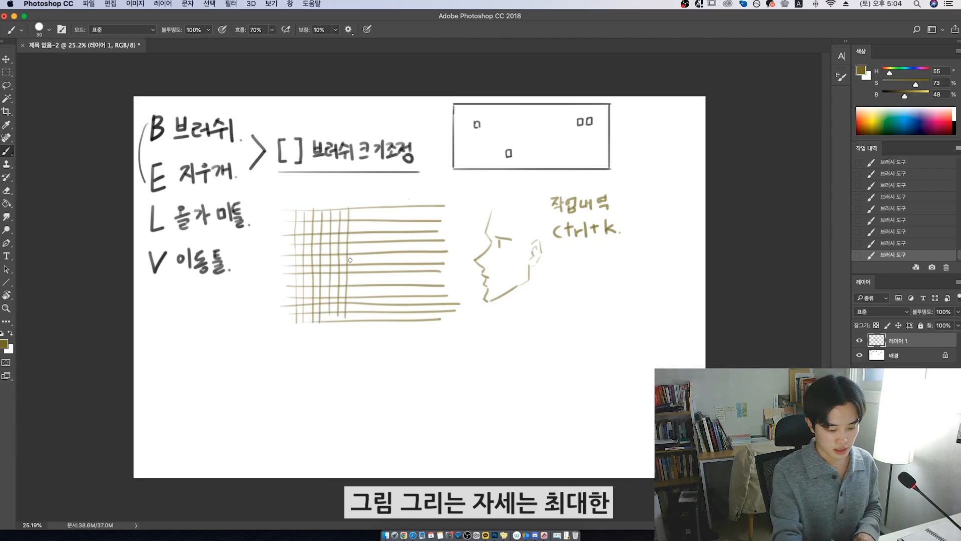
drag(357, 209, 356, 323)
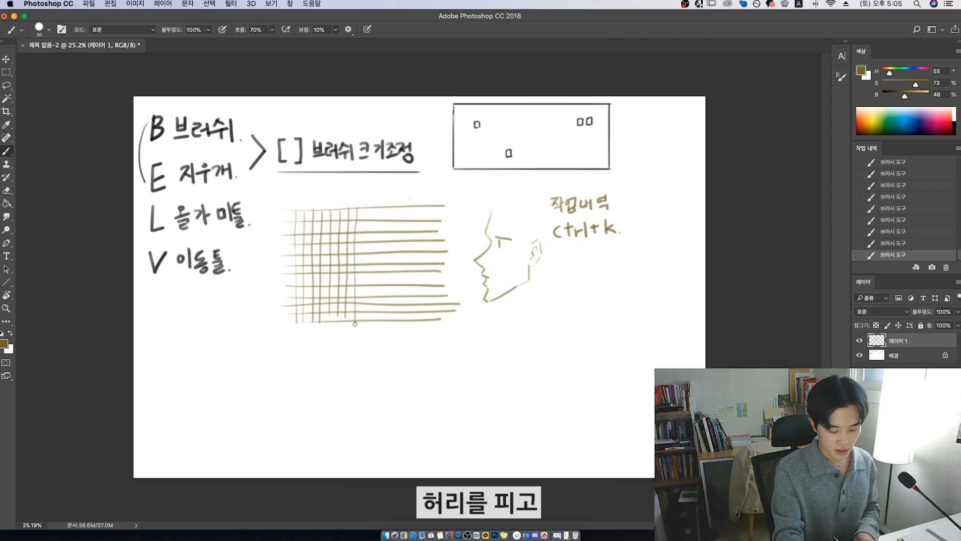
drag(365, 207, 364, 314)
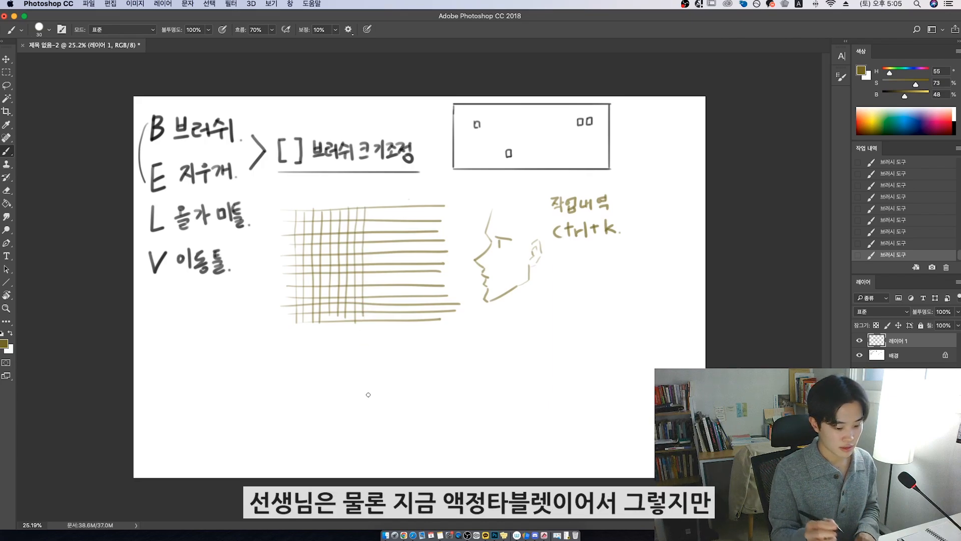
drag(370, 231, 370, 318)
drag(378, 207, 376, 315)
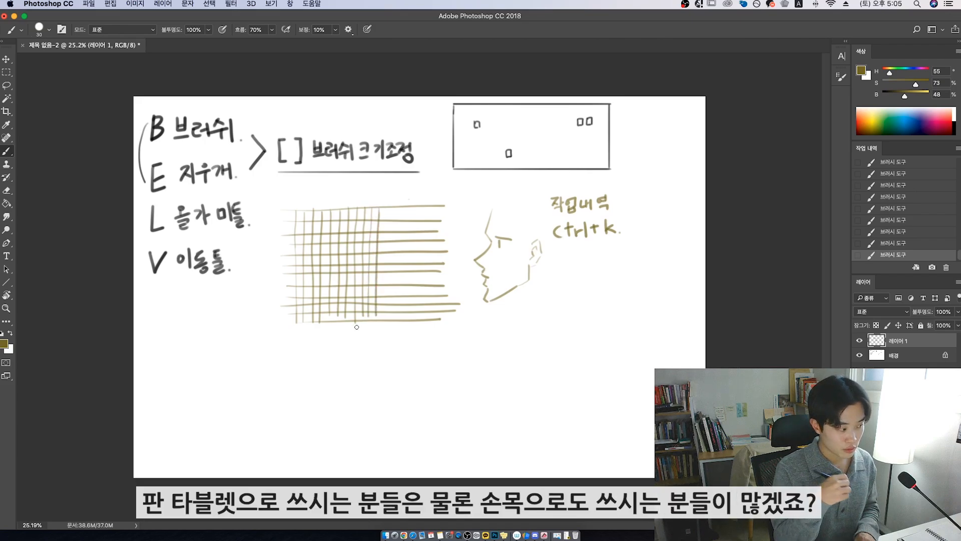
drag(395, 207, 395, 317)
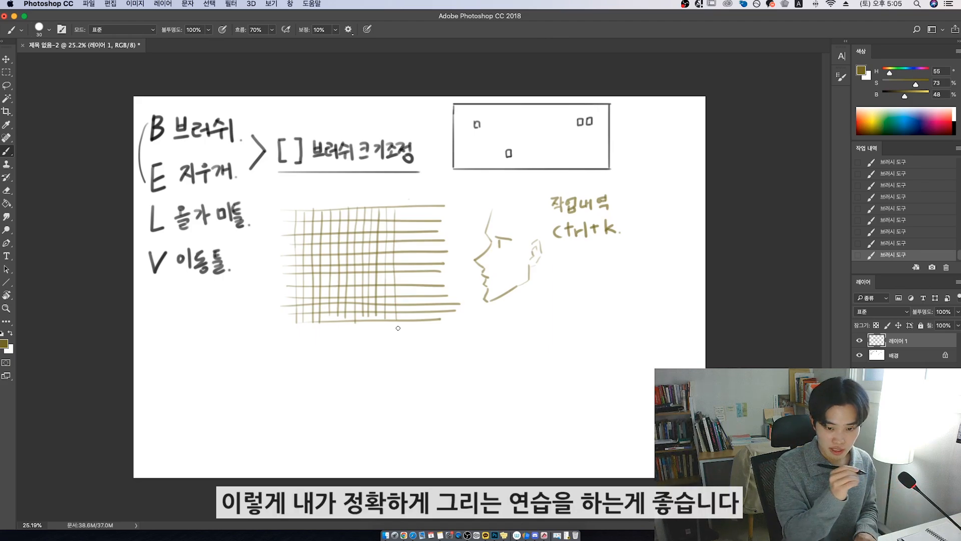
mouse_move(403, 208)
mouse_down()
mouse_move(403, 323)
mouse_move(413, 226)
mouse_move(413, 323)
mouse_up()
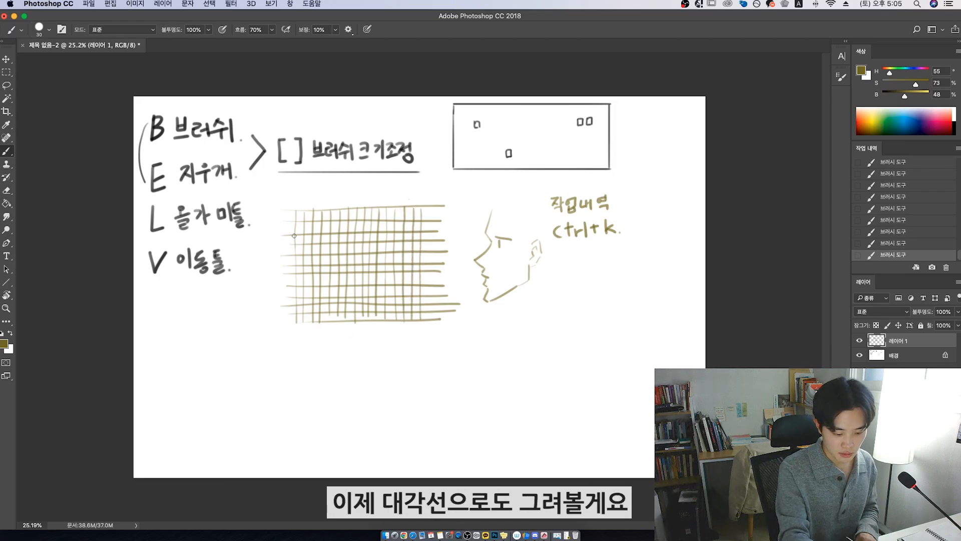
- Hatch the grid with parallel diagonal strokes rising from lower left to upper right
drag(285, 227, 326, 205)
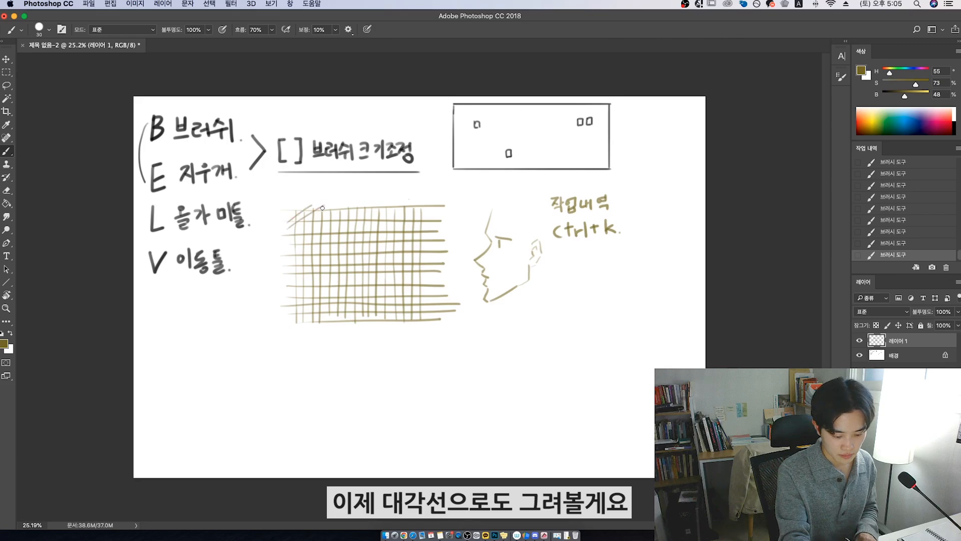
drag(280, 245, 334, 208)
drag(286, 250, 293, 245)
mouse_move(321, 320)
mouse_down()
mouse_move(427, 245)
mouse_move(423, 261)
mouse_up()
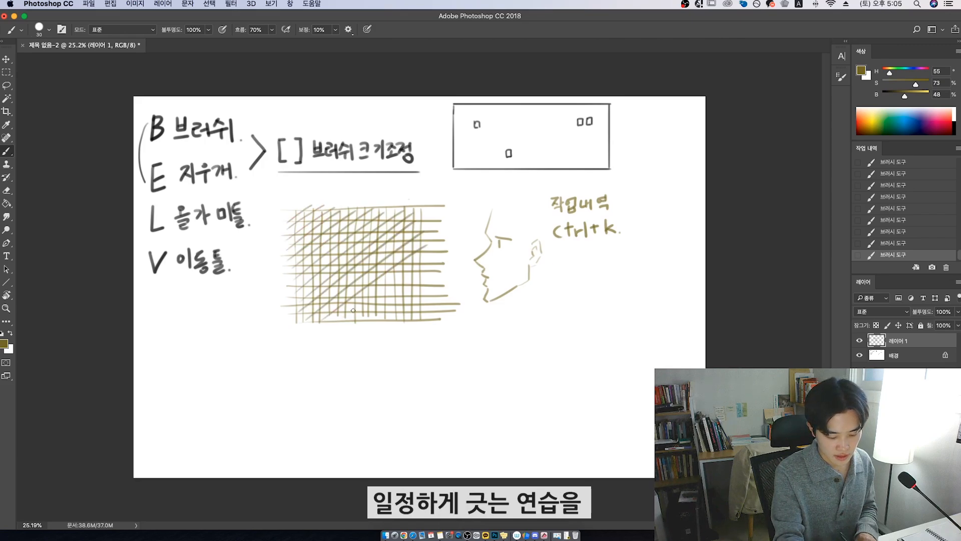
drag(356, 317, 434, 266)
mouse_move(394, 318)
mouse_down()
mouse_move(444, 285)
mouse_move(437, 306)
mouse_up()
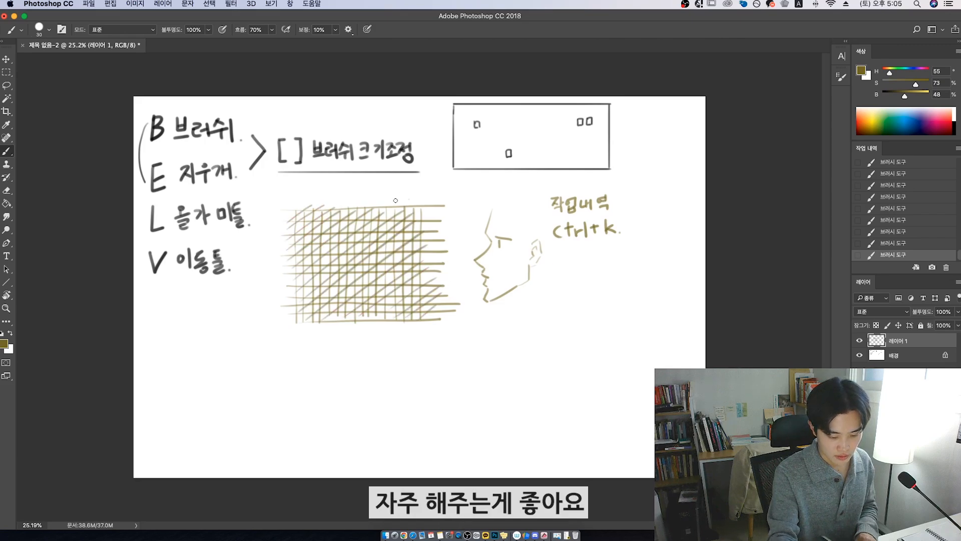
- Cross-hatch the grid with parallel diagonal strokes falling from upper left to lower right
mouse_move(413, 205)
mouse_down()
mouse_move(432, 233)
mouse_move(425, 259)
mouse_up()
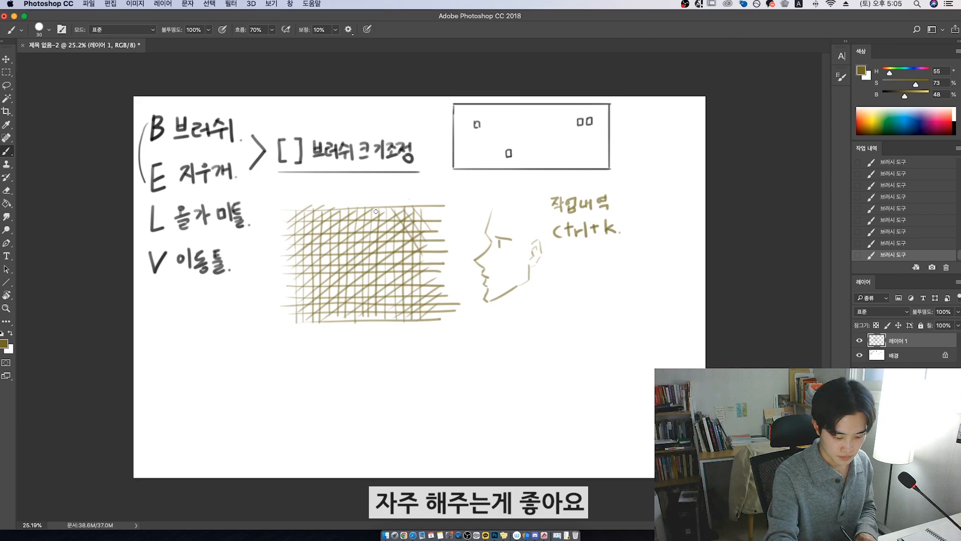
mouse_move(376, 211)
mouse_down()
mouse_move(420, 272)
mouse_move(407, 283)
mouse_up()
mouse_move(340, 217)
mouse_down()
mouse_move(408, 298)
mouse_move(404, 309)
mouse_up()
drag(323, 235, 387, 319)
drag(306, 232, 372, 312)
drag(297, 245, 360, 316)
drag(298, 258, 347, 317)
drag(296, 270, 336, 319)
mouse_move(293, 284)
mouse_down()
mouse_move(326, 321)
mouse_move(293, 299)
mouse_move(304, 321)
mouse_up()
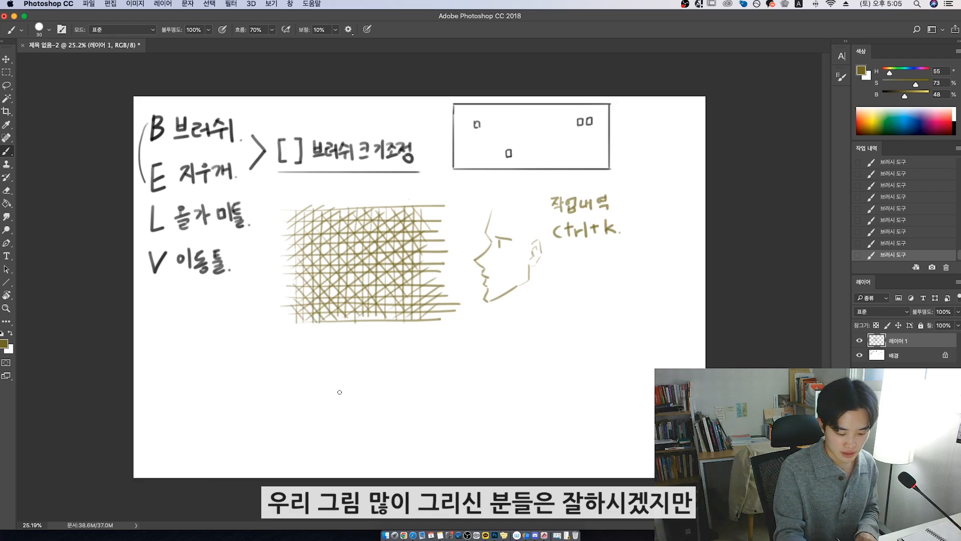
- Draw a small, a medium and a large freehand circle in a row below the hatched grid
mouse_move(336, 395)
mouse_down()
mouse_move(316, 362)
mouse_move(344, 356)
mouse_move(355, 378)
mouse_move(333, 386)
mouse_up()
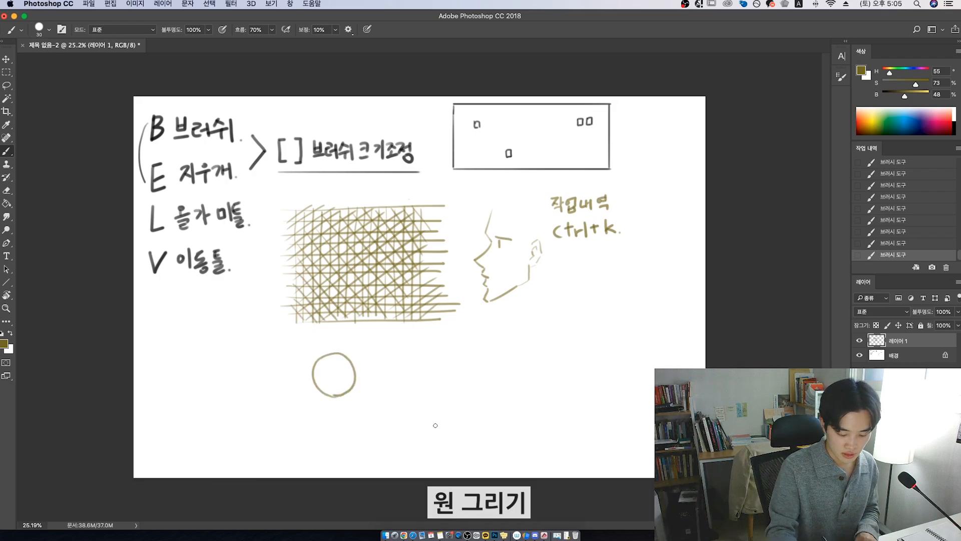
mouse_move(435, 425)
mouse_down()
mouse_move(373, 354)
mouse_move(429, 329)
mouse_move(461, 364)
mouse_move(458, 402)
mouse_move(435, 426)
mouse_up()
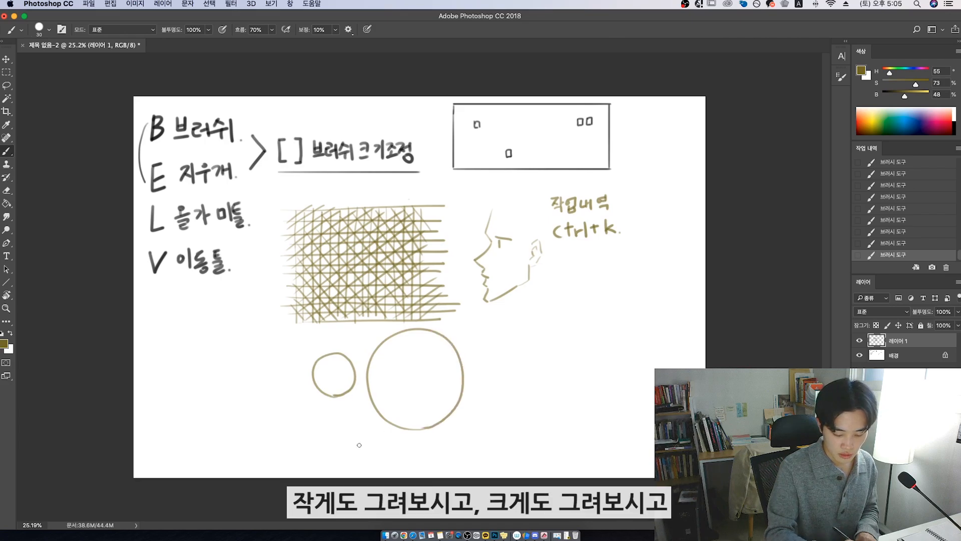
mouse_move(589, 457)
mouse_down()
mouse_move(571, 458)
mouse_move(498, 315)
mouse_move(633, 373)
mouse_move(580, 454)
mouse_move(565, 456)
mouse_up()
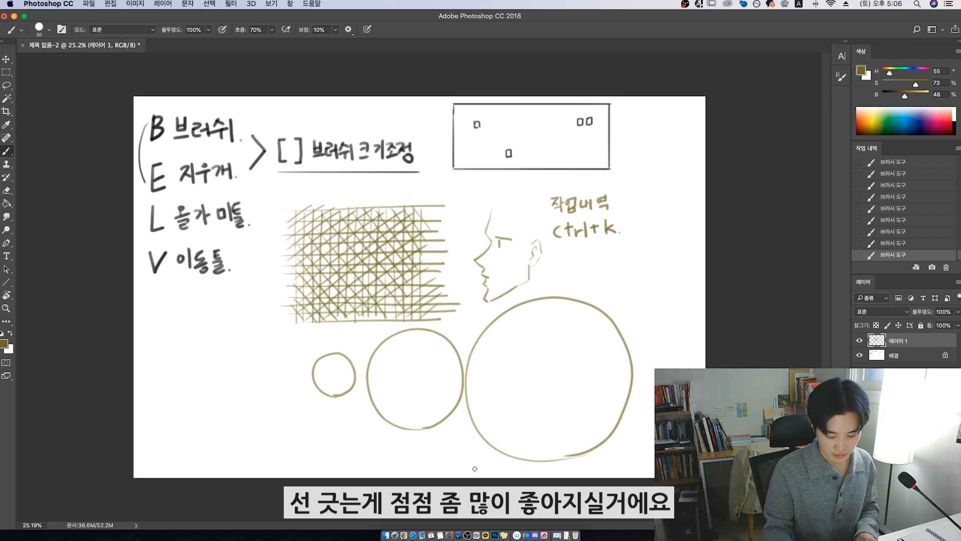
- Draw a small freehand square beside the smallest circle and a triangle beneath the square
mouse_move(232, 346)
mouse_down()
mouse_move(232, 383)
mouse_move(272, 381)
mouse_up()
mouse_move(235, 341)
mouse_down()
mouse_move(269, 342)
mouse_move(274, 367)
mouse_move(237, 438)
mouse_move(295, 443)
mouse_up()
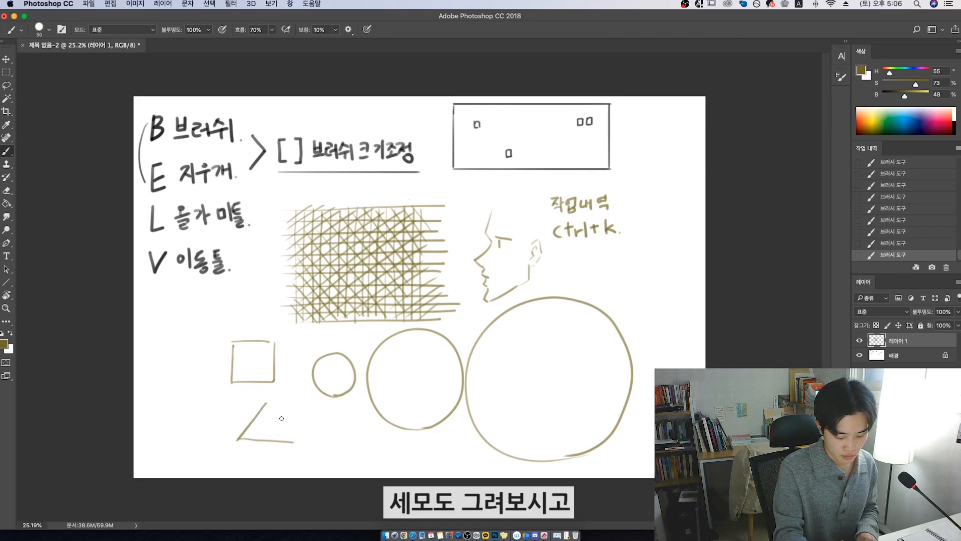
drag(267, 402, 294, 435)
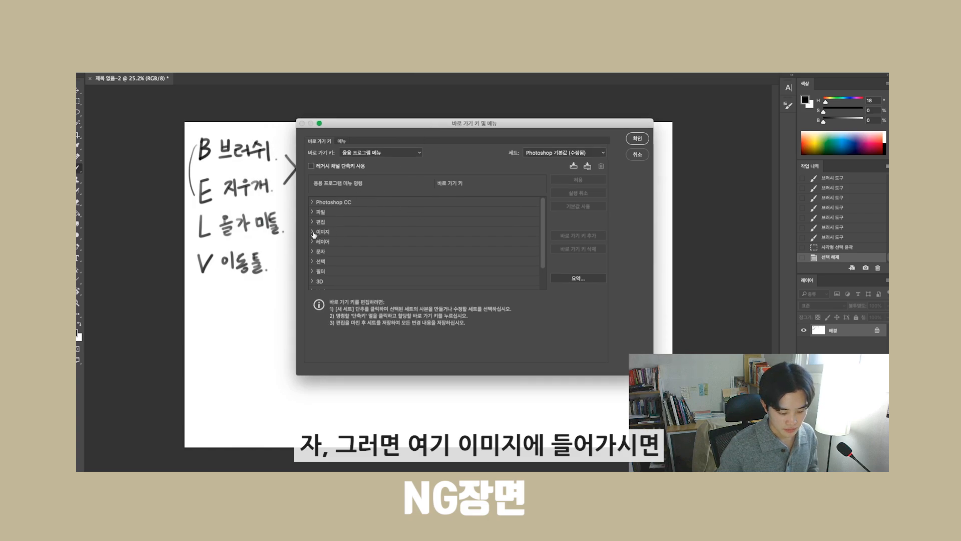
- Look through the Image, Edit and File groups of the application menu shortcuts, and bring up the choice of shortcut types
click(311, 232)
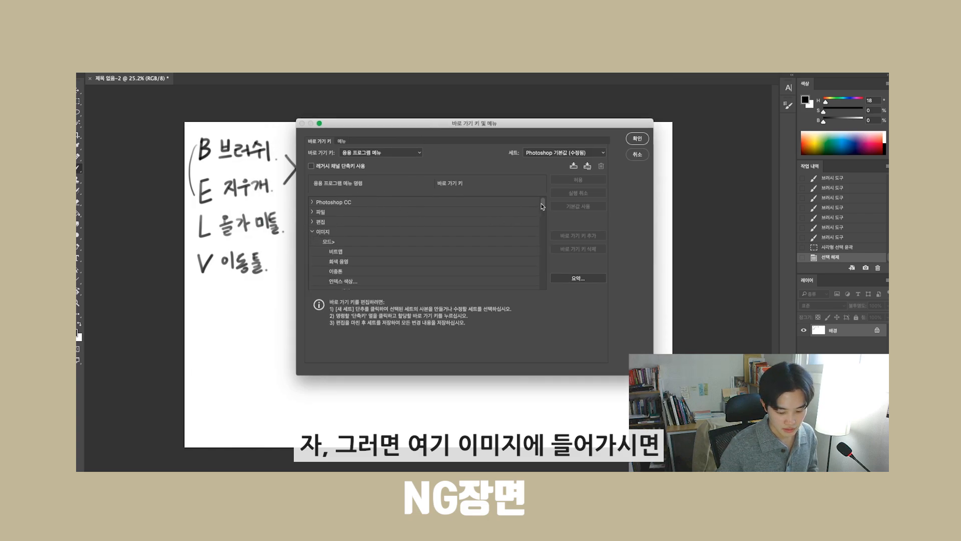
mouse_move(543, 206)
mouse_down()
mouse_move(549, 281)
mouse_move(540, 194)
mouse_up()
click(313, 222)
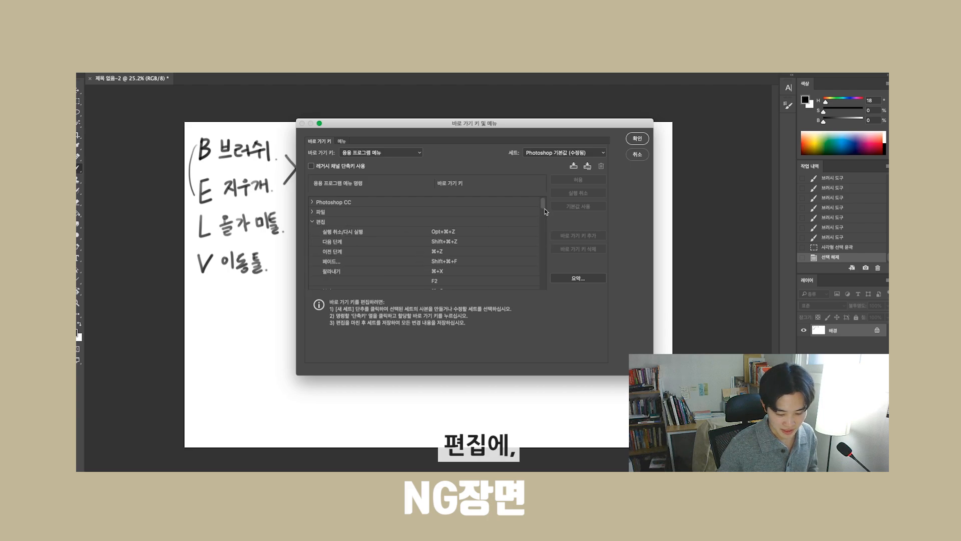
drag(546, 211, 536, 281)
click(313, 222)
click(312, 212)
scroll(451, 245, up, 5)
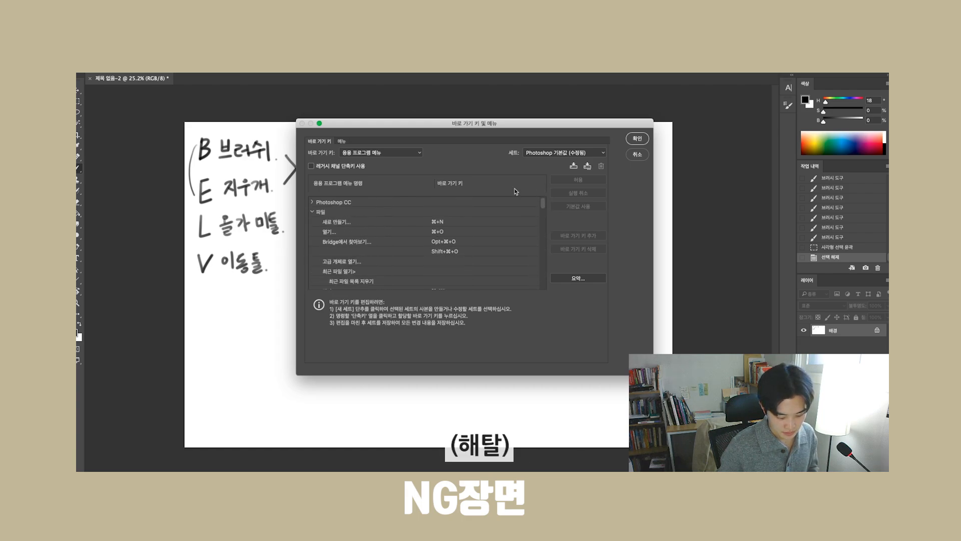
click(312, 212)
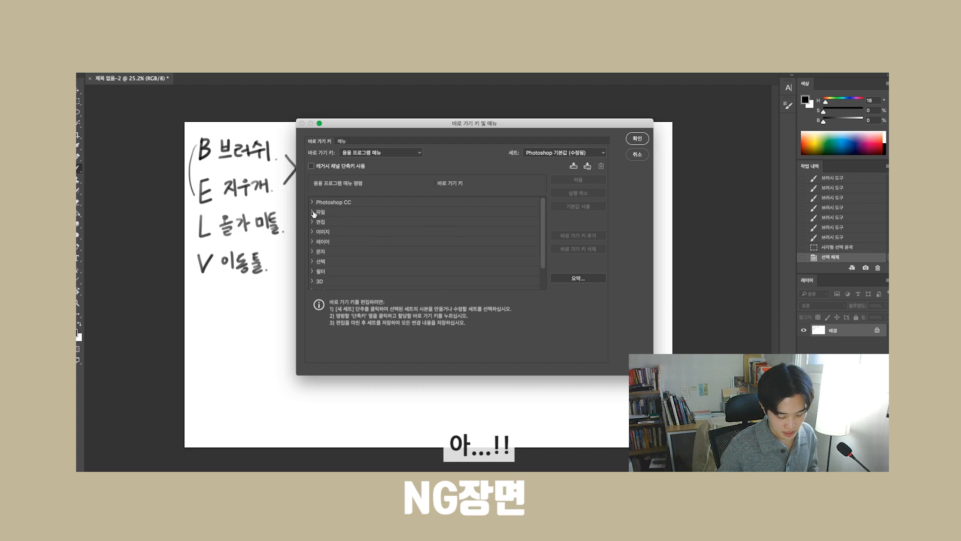
click(389, 152)
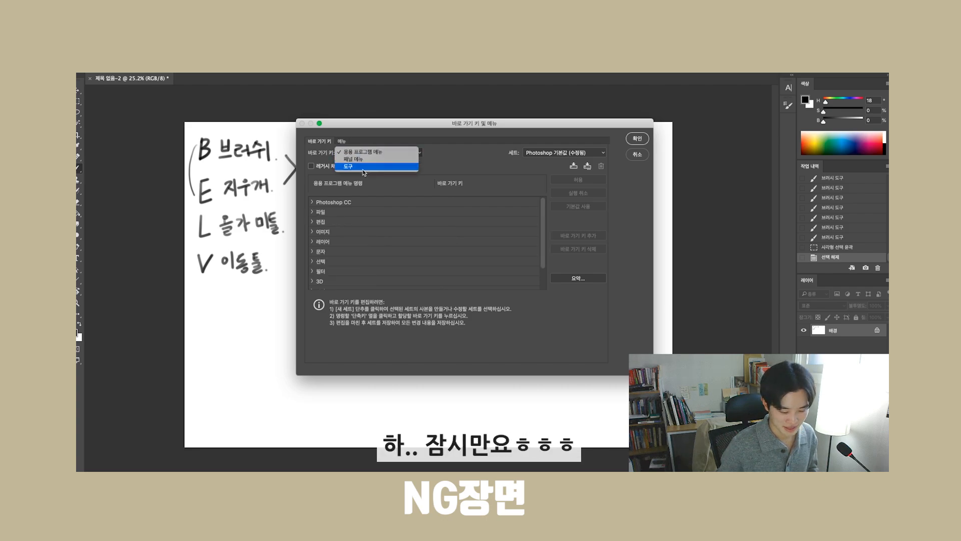